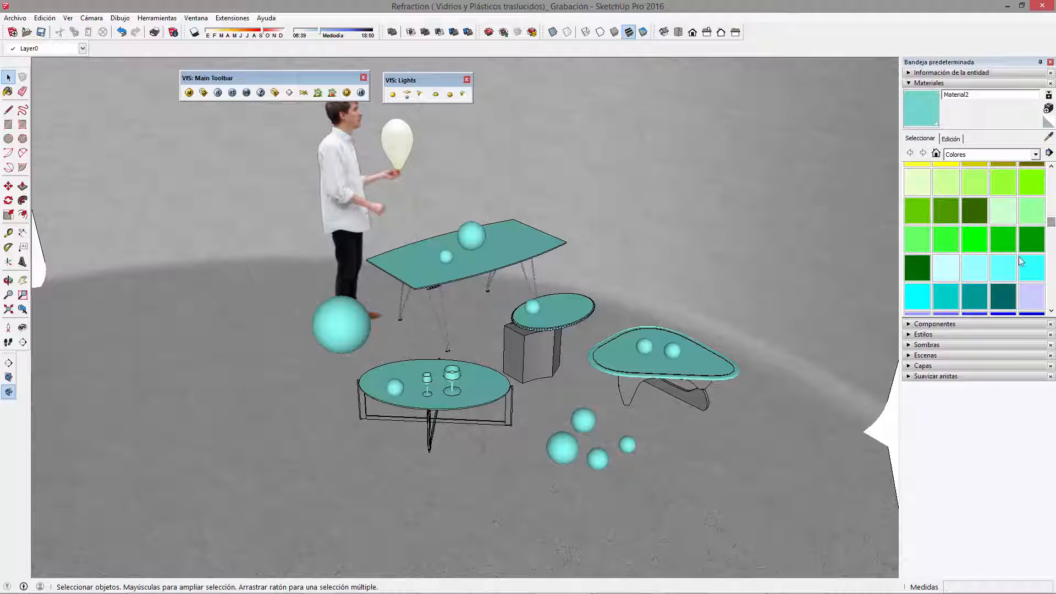
Paint the oval coffee table's top, the large sphere and the round and triangular tabletops with the orange Color C05
{"action": "left_click_drag", "start_coordinate": [1052, 226], "coordinate": [1051, 191]}
{"action": "left_click", "coordinate": [916, 215]}
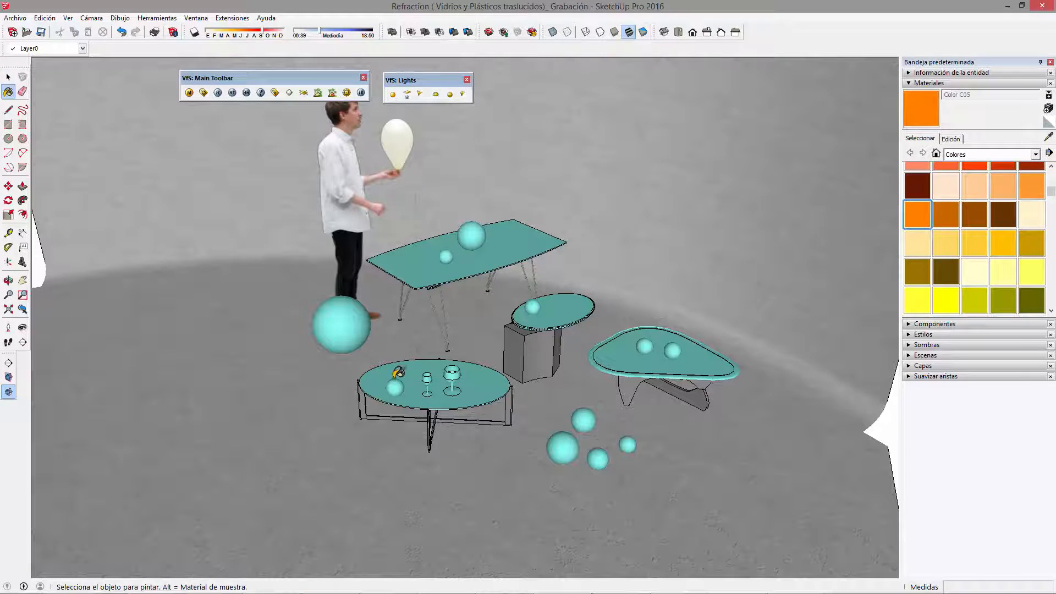
{"action": "left_click", "coordinate": [404, 365]}
{"action": "left_click", "coordinate": [360, 314]}
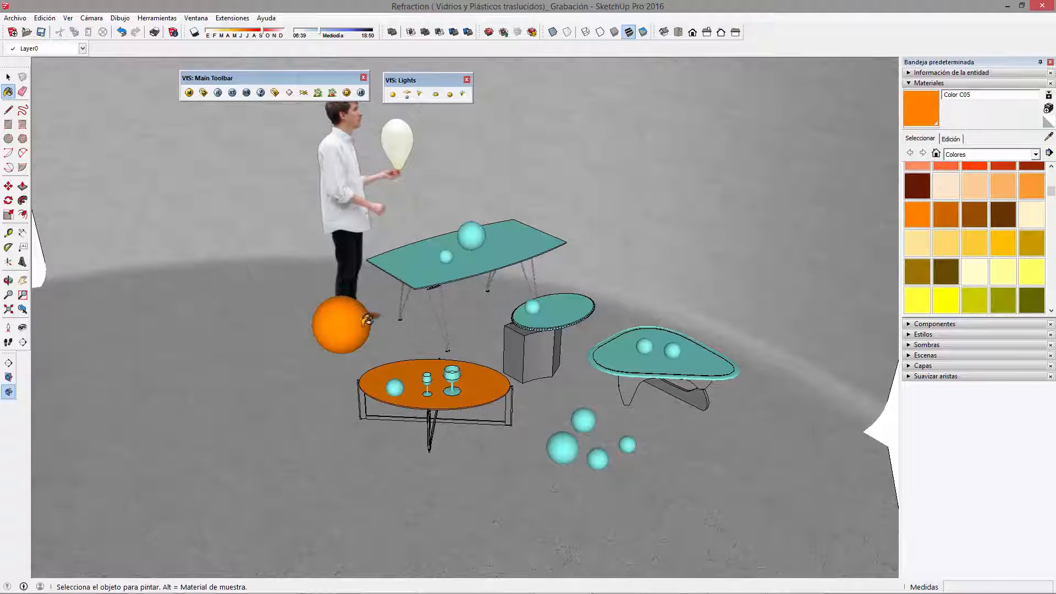
{"action": "scroll", "coordinate": [463, 380], "scroll_direction": "up", "scroll_amount": 2}
{"action": "left_click", "coordinate": [641, 343], "text": "shift"}
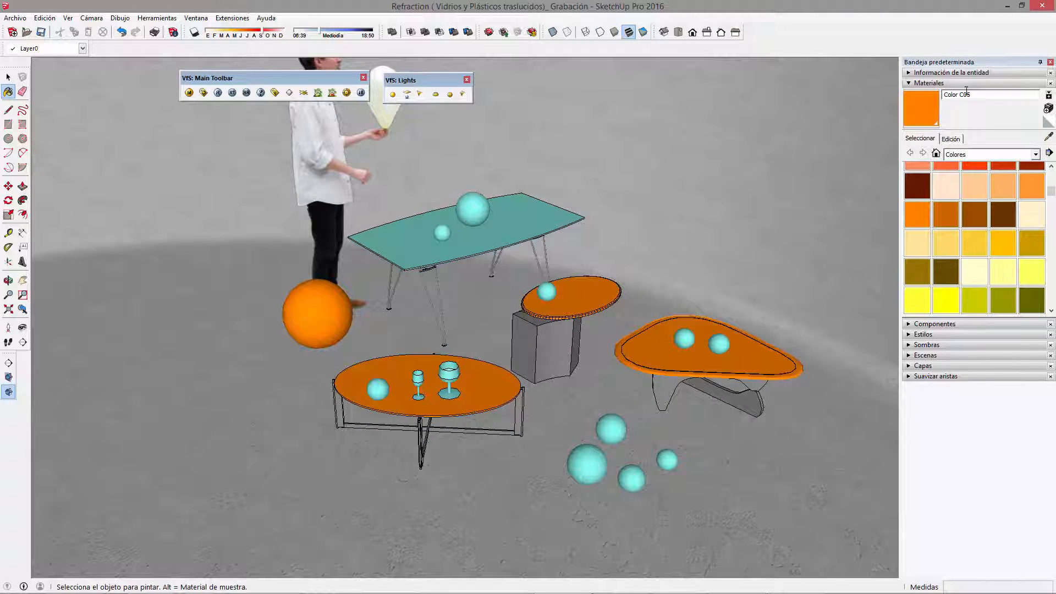
Rename the orange material as Cristal and paint the larger wine glass on the oval table with it
{"action": "left_click_drag", "start_coordinate": [970, 94], "coordinate": [935, 94]}
{"action": "type", "text": "Cristal"}
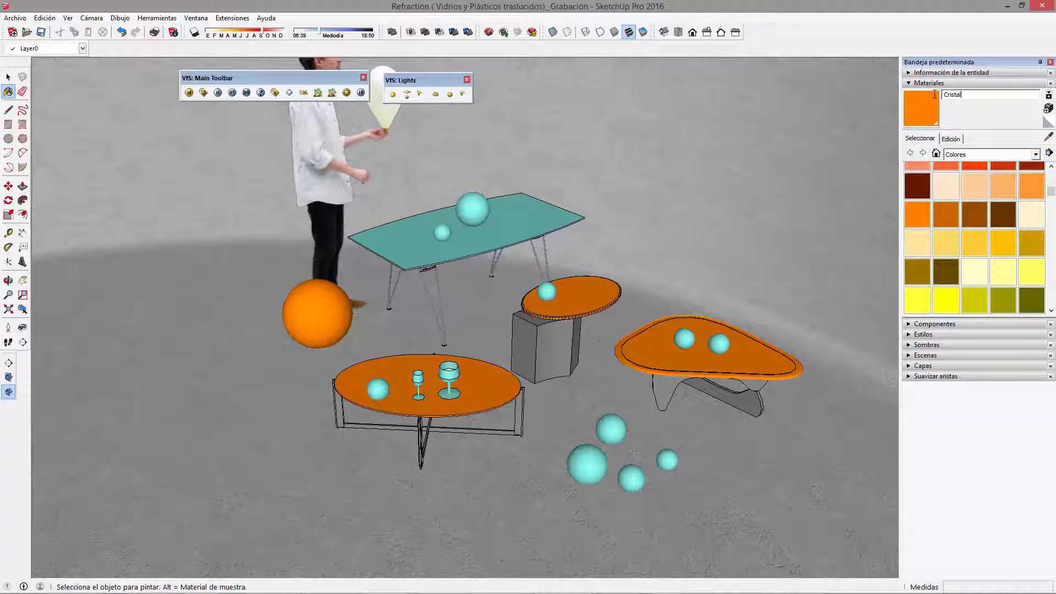
{"action": "mouse_move", "coordinate": [638, 256]}
{"action": "middle_mouse_down"}
{"action": "mouse_move", "coordinate": [523, 365]}
{"action": "mouse_move", "coordinate": [622, 315]}
{"action": "mouse_move", "coordinate": [609, 346]}
{"action": "mouse_move", "coordinate": [568, 376]}
{"action": "middle_mouse_up"}
{"action": "left_click", "coordinate": [456, 364]}
{"action": "scroll", "coordinate": [562, 383], "scroll_direction": "up", "scroll_amount": 2}
{"action": "key", "text": "space"}
Switch to the Windows photo viewer and examine the glass tabletops, goblets and spheres in the 01_MAT_Reflexivos render
{"action": "scroll", "coordinate": [569, 377], "scroll_direction": "up", "scroll_amount": 2}
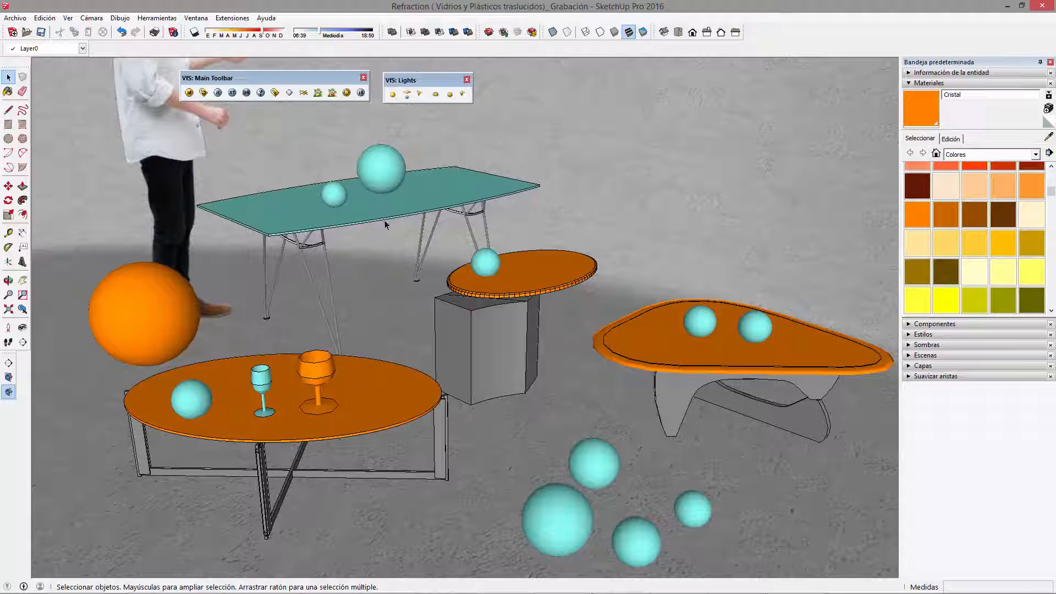
{"action": "scroll", "coordinate": [494, 292], "scroll_direction": "up", "scroll_amount": 2}
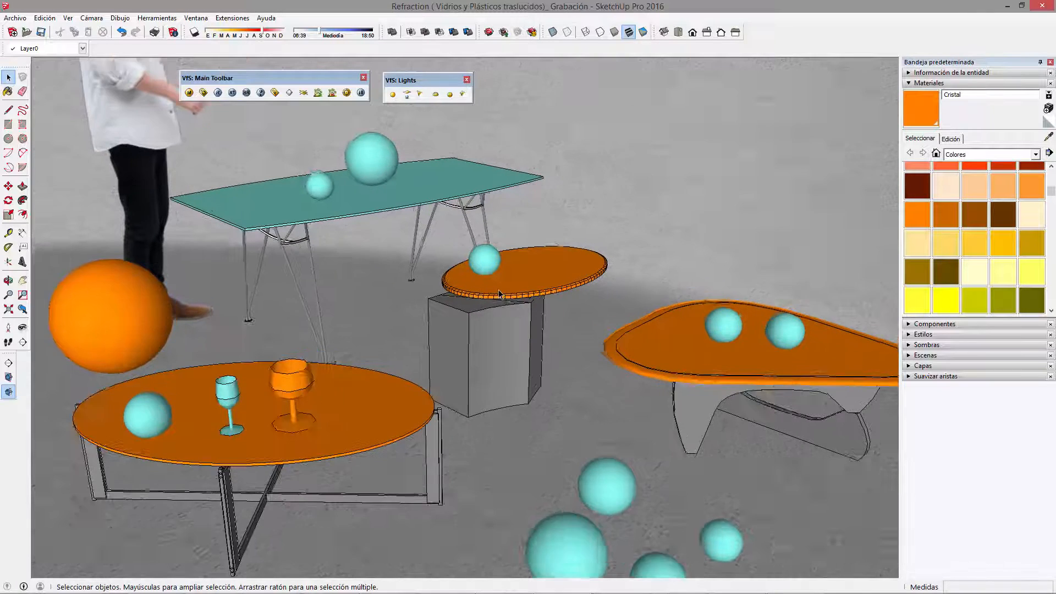
{"action": "middle_click_drag", "start_coordinate": [362, 202], "coordinate": [408, 290]}
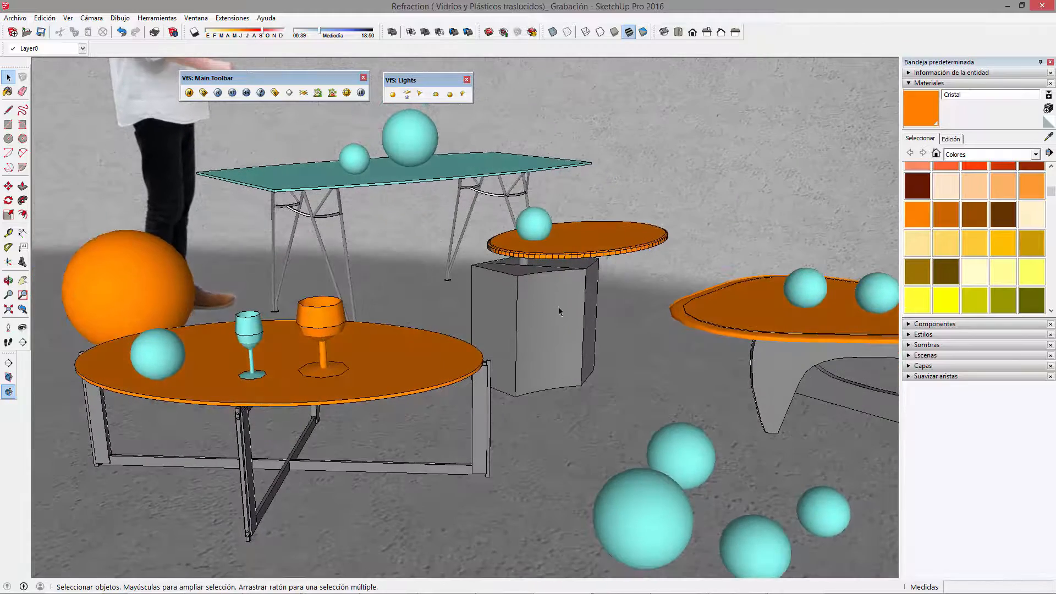
{"action": "middle_click_drag", "start_coordinate": [661, 341], "coordinate": [615, 346]}
{"action": "scroll", "coordinate": [615, 345], "scroll_direction": "down", "scroll_amount": 2}
{"action": "key", "text": "alt+Tab"}
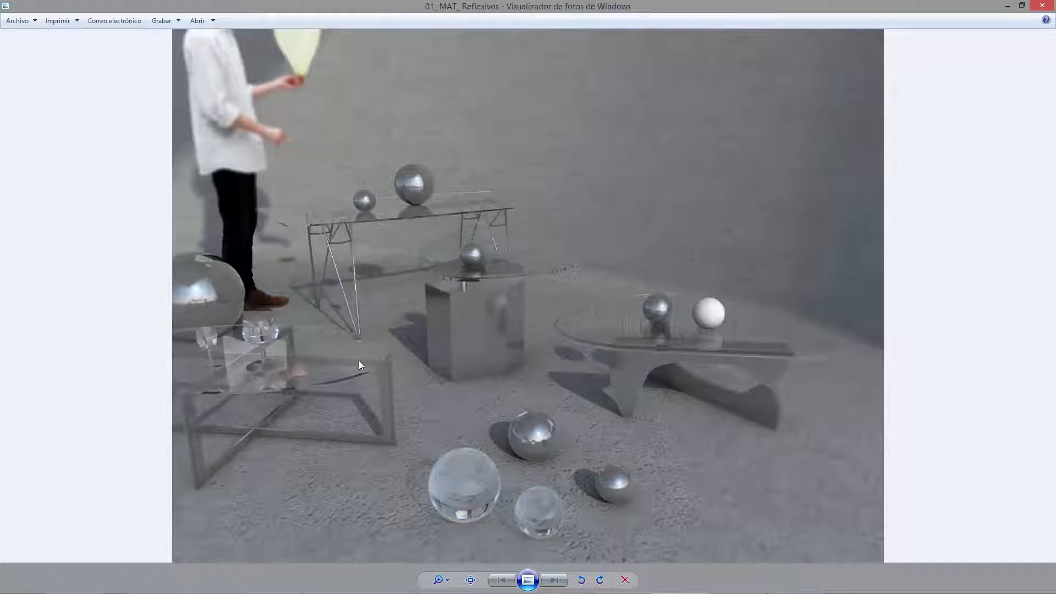
{"action": "scroll", "coordinate": [357, 225], "scroll_direction": "up", "scroll_amount": 2}
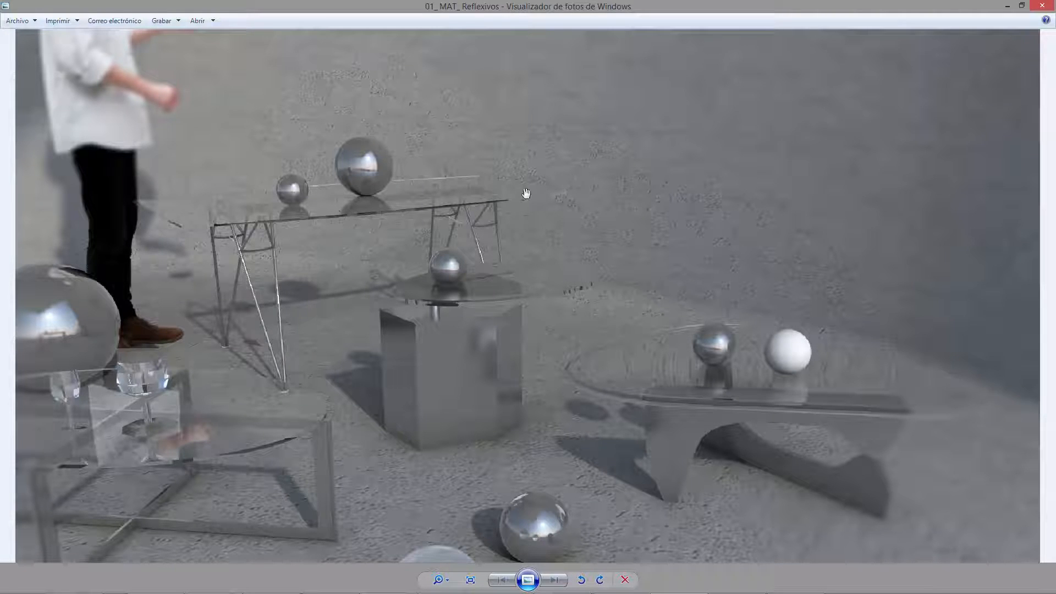
{"action": "scroll", "coordinate": [322, 366], "scroll_direction": "down", "scroll_amount": 2}
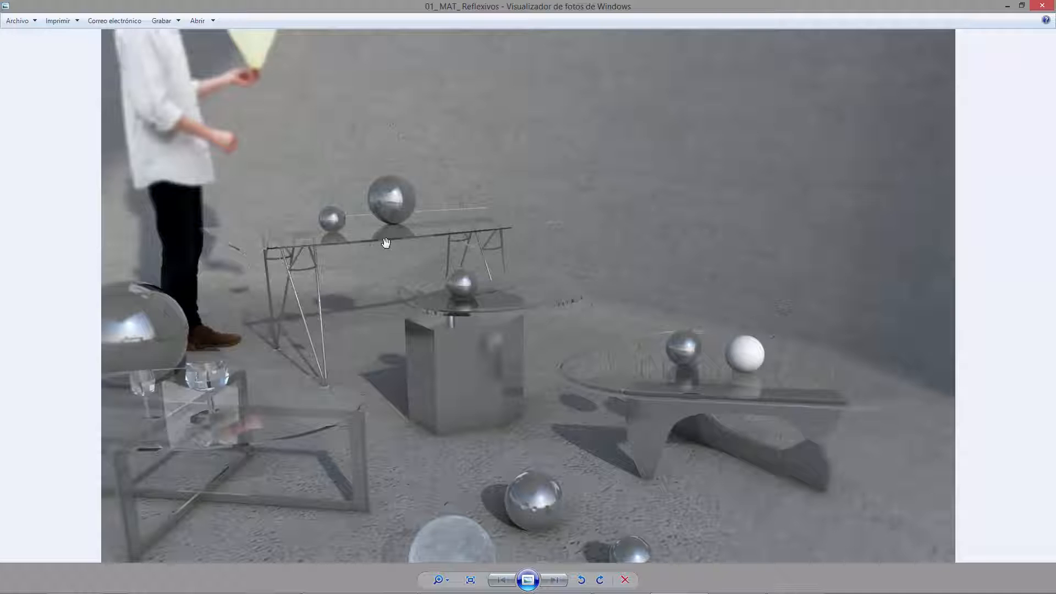
{"action": "scroll", "coordinate": [386, 243], "scroll_direction": "up", "scroll_amount": 3}
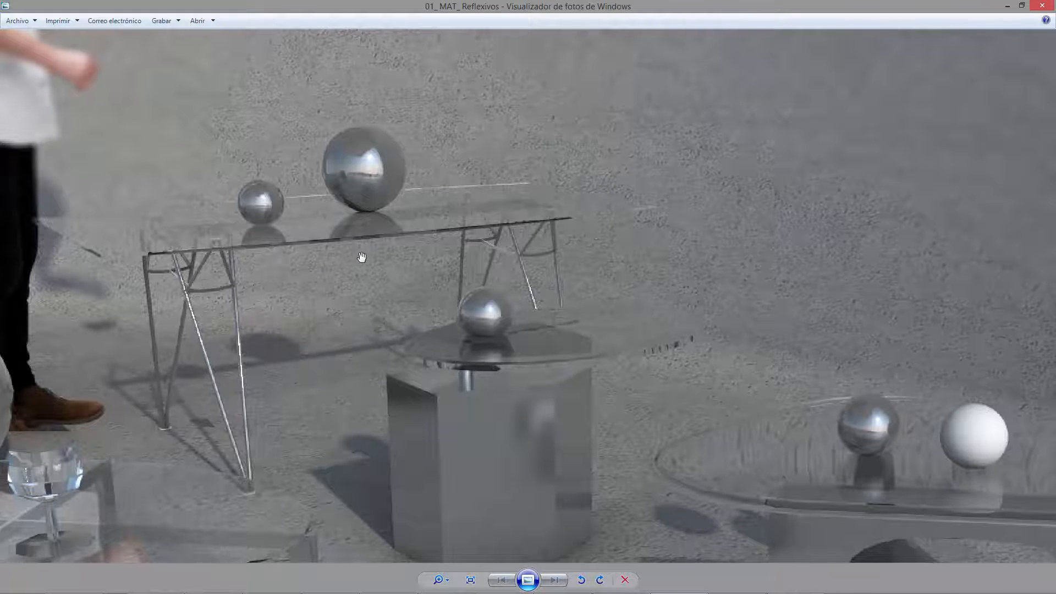
{"action": "scroll", "coordinate": [363, 259], "scroll_direction": "down", "scroll_amount": 2}
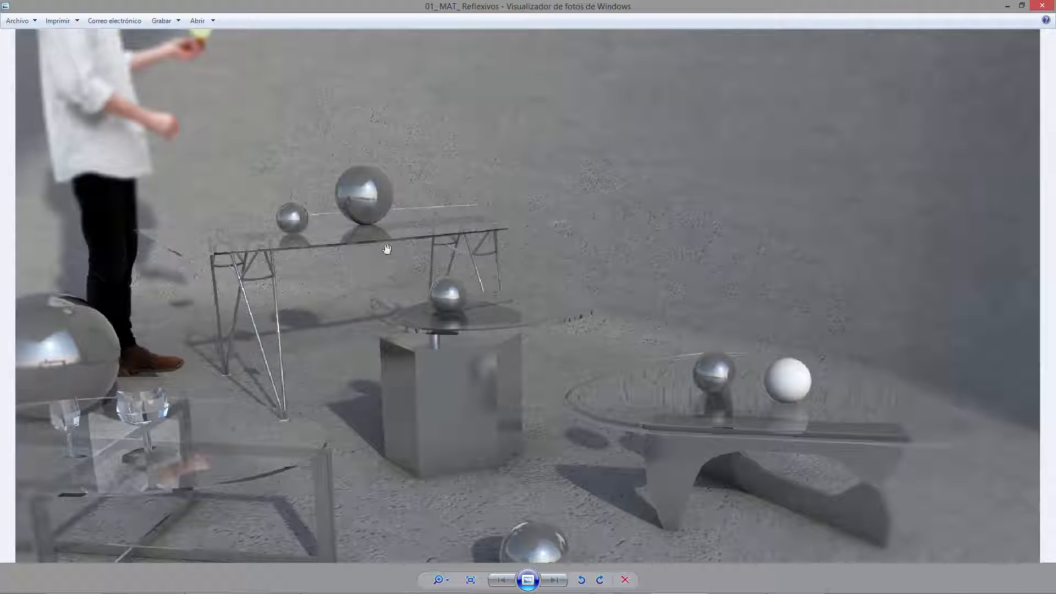
{"action": "scroll", "coordinate": [388, 258], "scroll_direction": "down", "scroll_amount": 1}
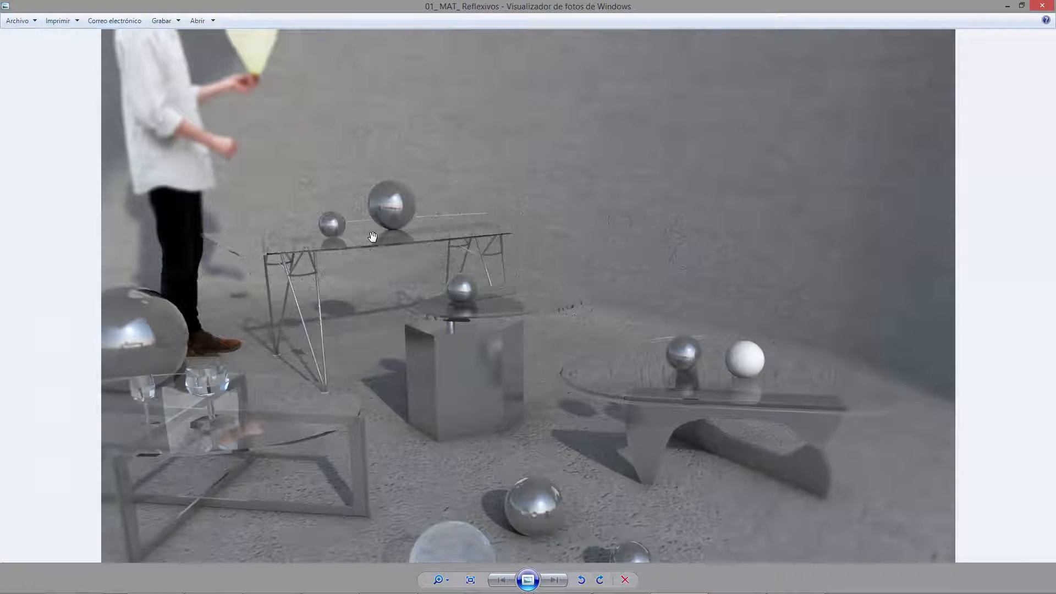
{"action": "scroll", "coordinate": [374, 239], "scroll_direction": "down", "scroll_amount": 1}
{"action": "scroll", "coordinate": [540, 511], "scroll_direction": "up", "scroll_amount": 2}
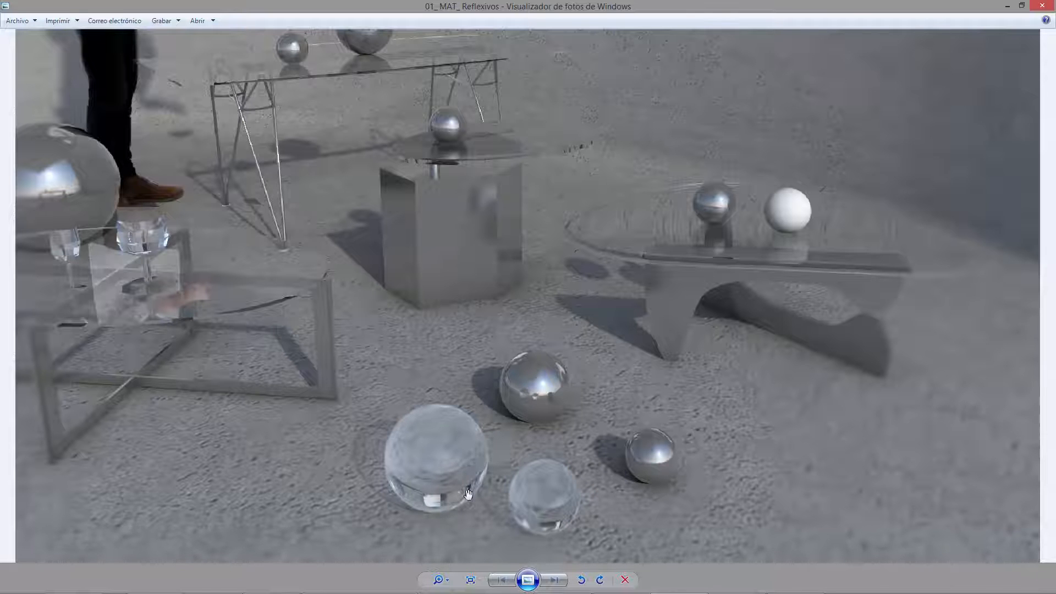
{"action": "scroll", "coordinate": [451, 435], "scroll_direction": "down", "scroll_amount": 1}
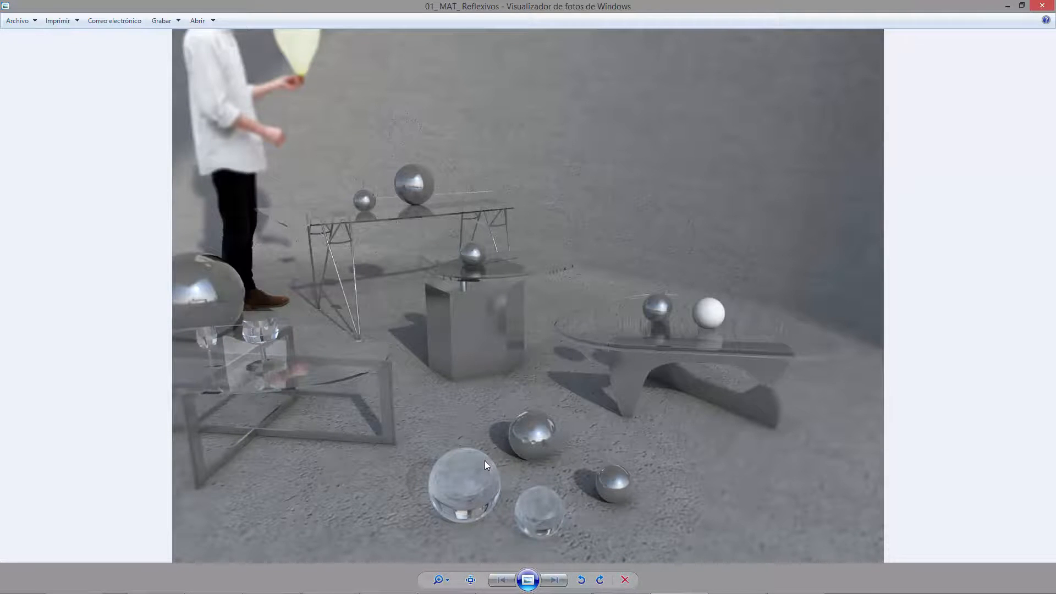
{"action": "left_click", "coordinate": [1008, 5]}
Back in SketchUp, inspect the rectangular, round and triangular tabletops and check the name of the orange material
{"action": "mouse_move", "coordinate": [639, 225]}
{"action": "middle_mouse_down"}
{"action": "mouse_move", "coordinate": [603, 283]}
{"action": "mouse_move", "coordinate": [497, 206]}
{"action": "mouse_move", "coordinate": [622, 322]}
{"action": "mouse_move", "coordinate": [651, 315]}
{"action": "middle_mouse_up"}
{"action": "left_click", "coordinate": [436, 136]}
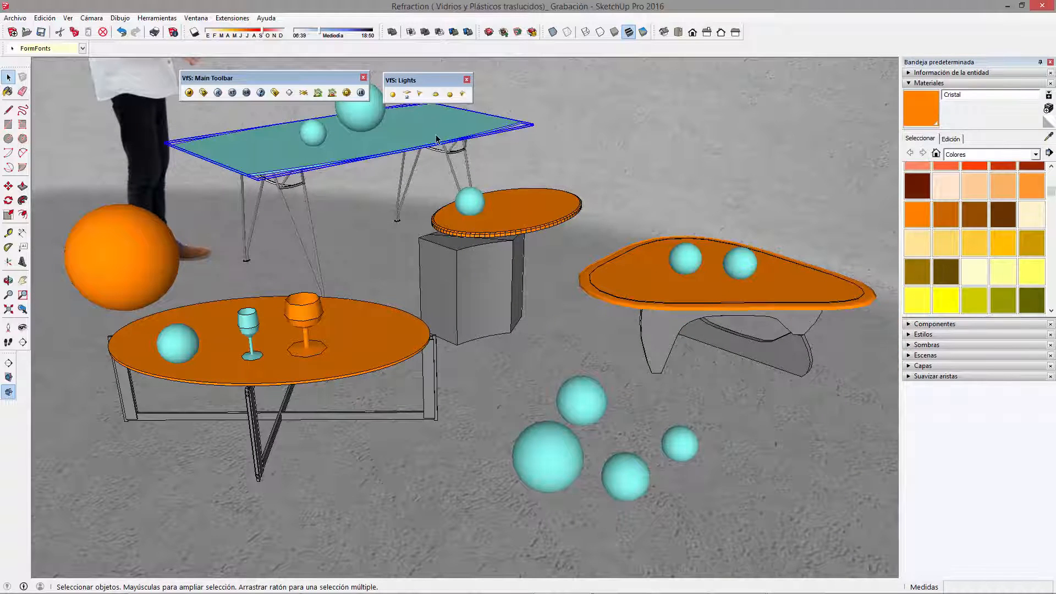
{"action": "left_click", "coordinate": [554, 209]}
{"action": "left_click", "coordinate": [453, 131]}
{"action": "key", "text": "alt+Tab"}
{"action": "scroll", "coordinate": [566, 357], "scroll_direction": "up", "scroll_amount": 1}
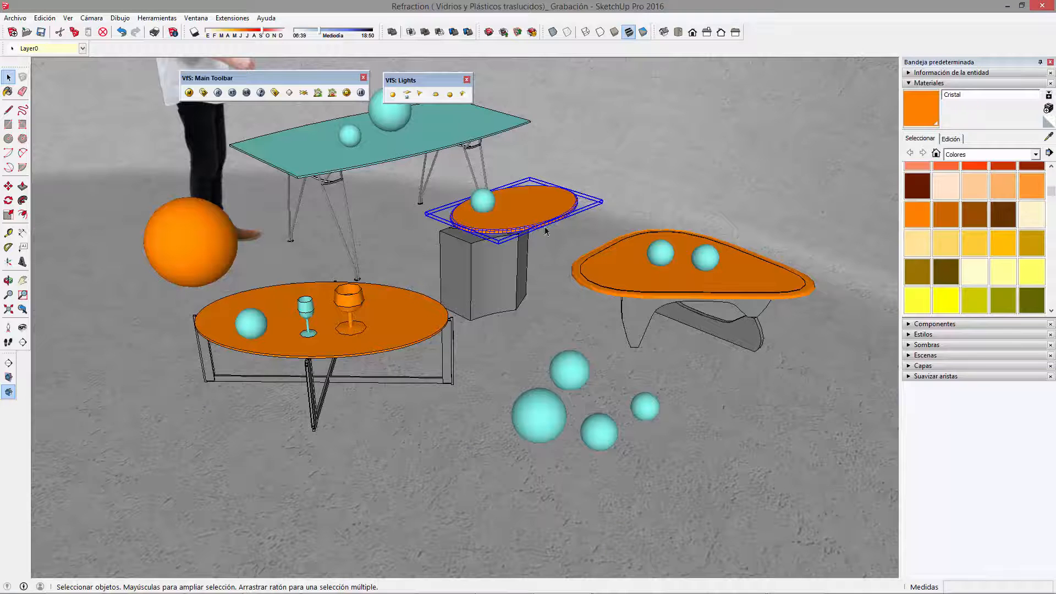
{"action": "left_click", "coordinate": [677, 273]}
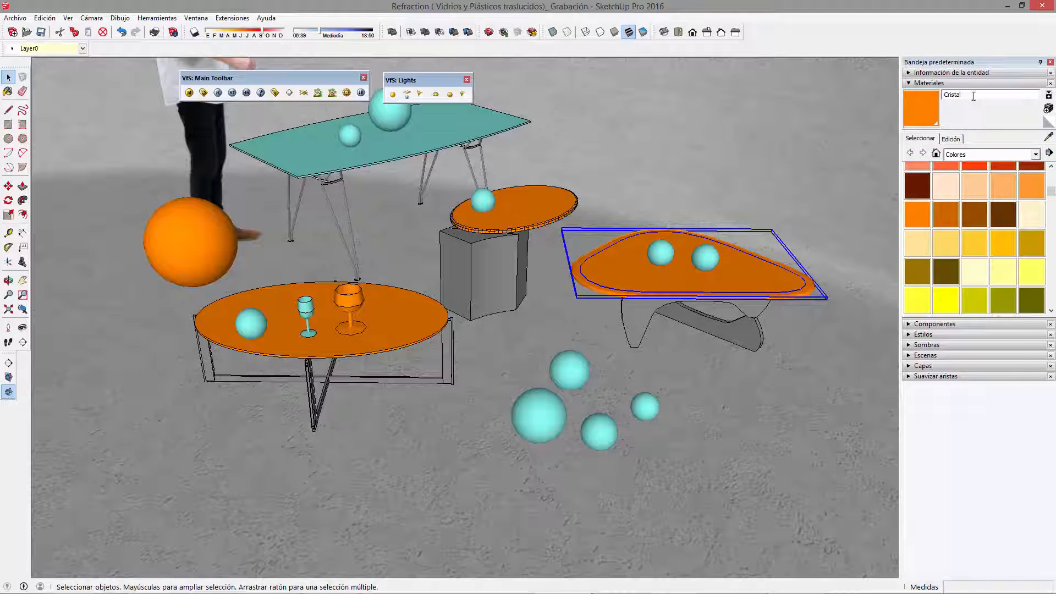
{"action": "left_click", "coordinate": [940, 95]}
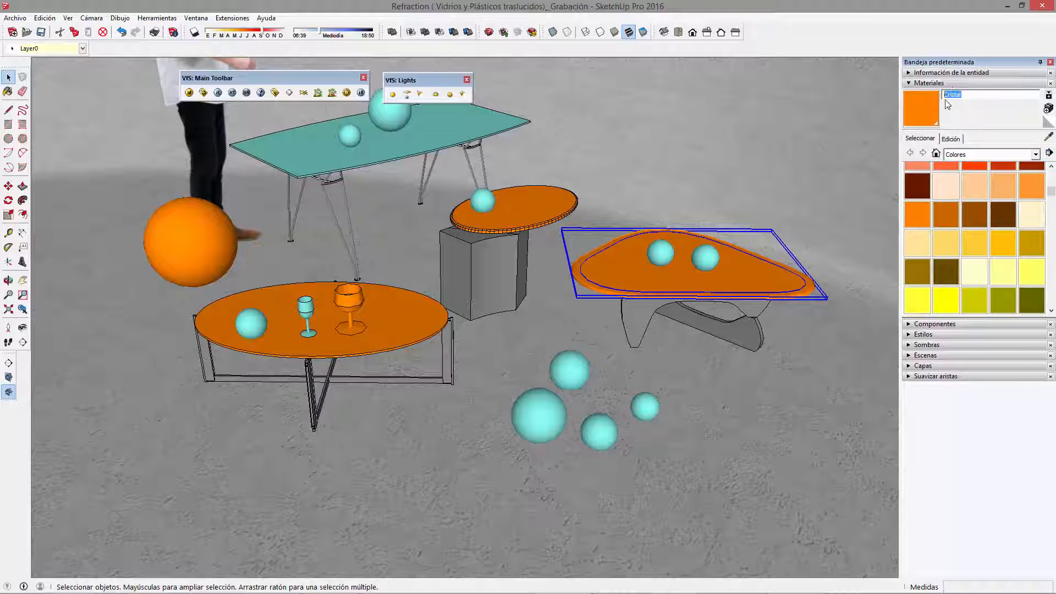
{"action": "left_click", "coordinate": [624, 209]}
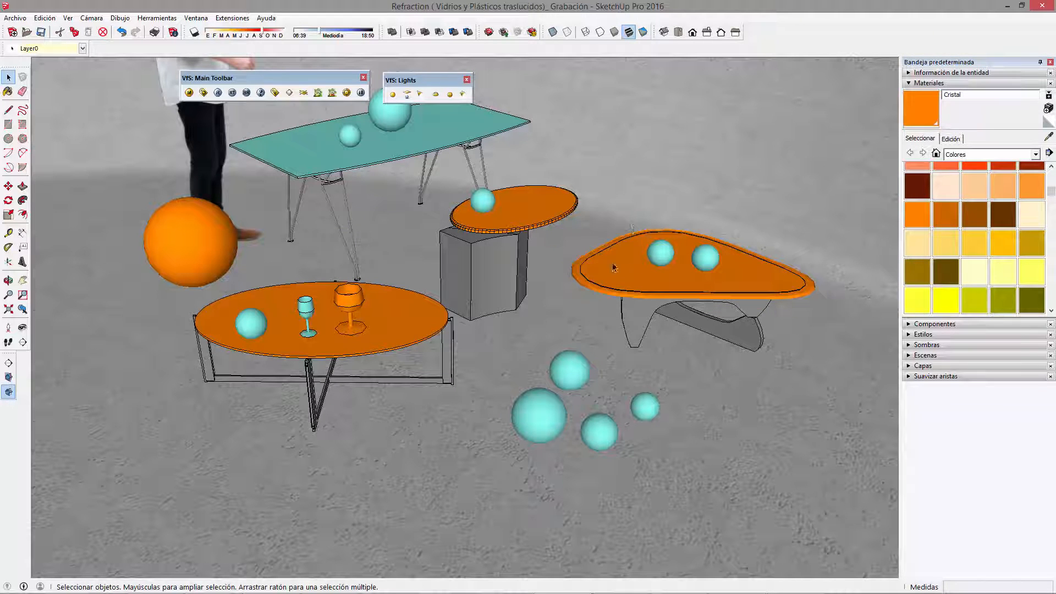
Open the V-Ray material editor, collapse all its parameter sections and generate a preview of the Cristal material
{"action": "left_click", "coordinate": [189, 94]}
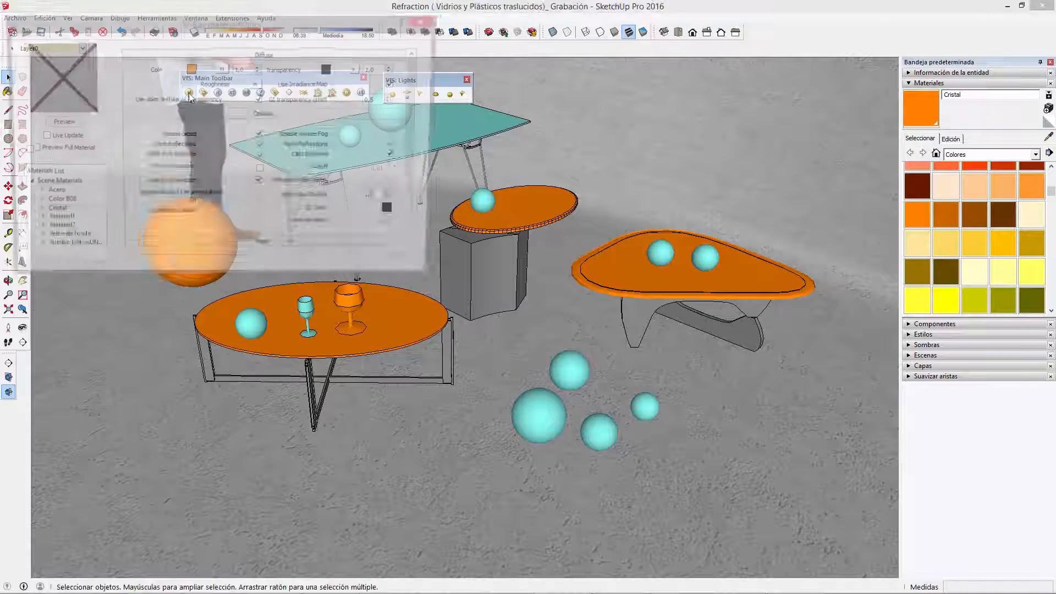
{"action": "left_click_drag", "start_coordinate": [242, 28], "coordinate": [272, 168]}
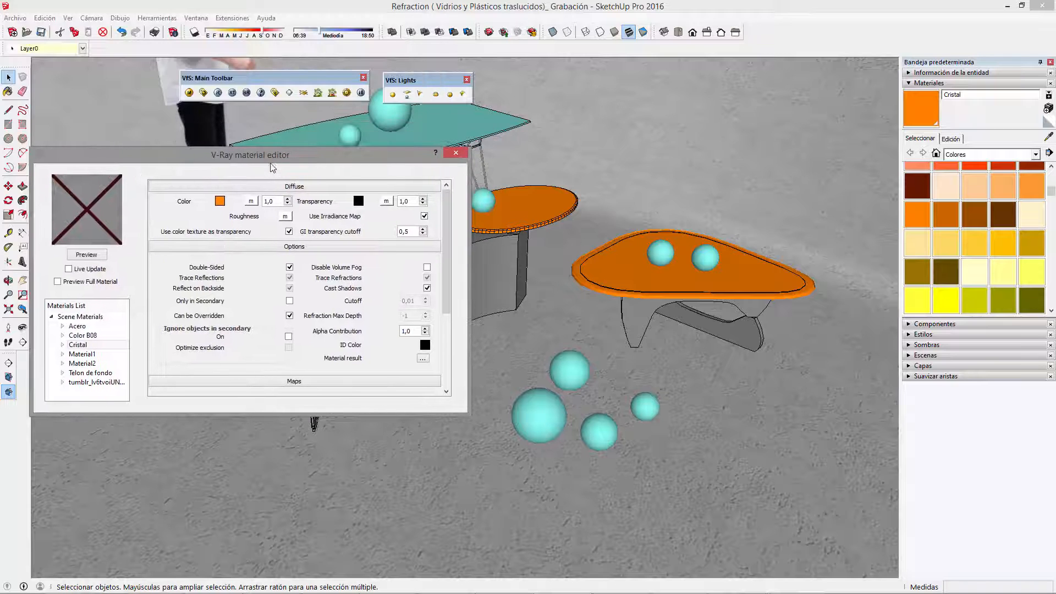
{"action": "left_click", "coordinate": [289, 186]}
{"action": "left_click", "coordinate": [292, 200]}
{"action": "left_click", "coordinate": [299, 212]}
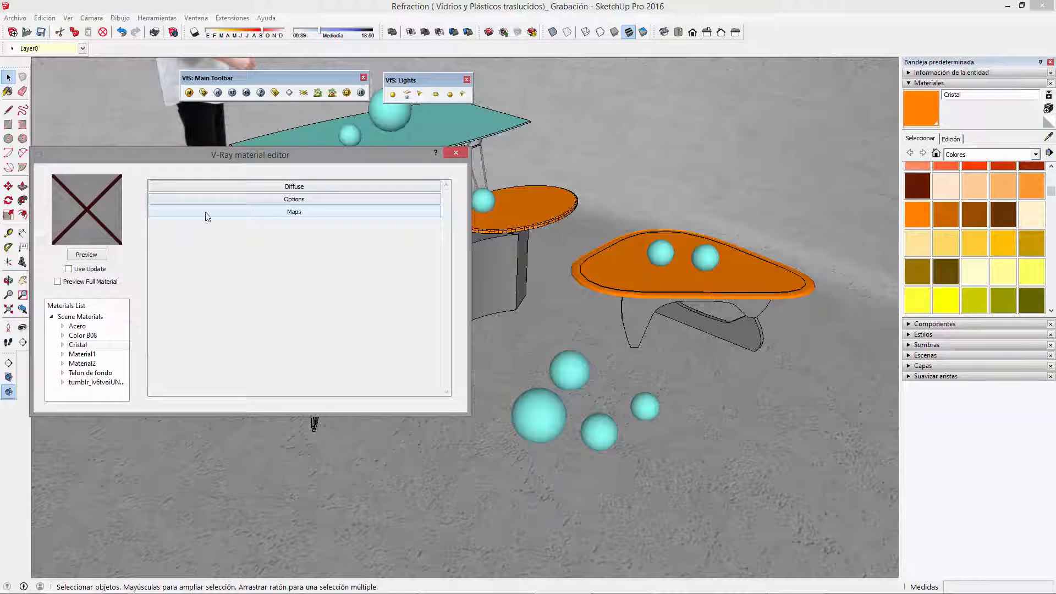
{"action": "left_click", "coordinate": [84, 256]}
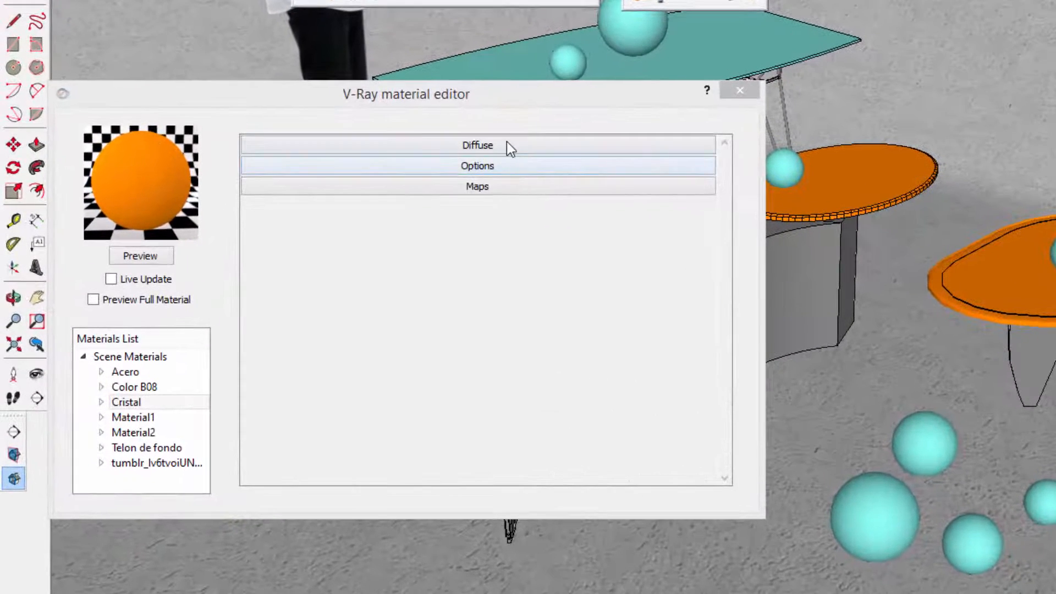
Set the Cristal material's diffuse transparency colour to pure white (255, 255, 255) and refresh its preview
{"action": "left_click", "coordinate": [507, 144]}
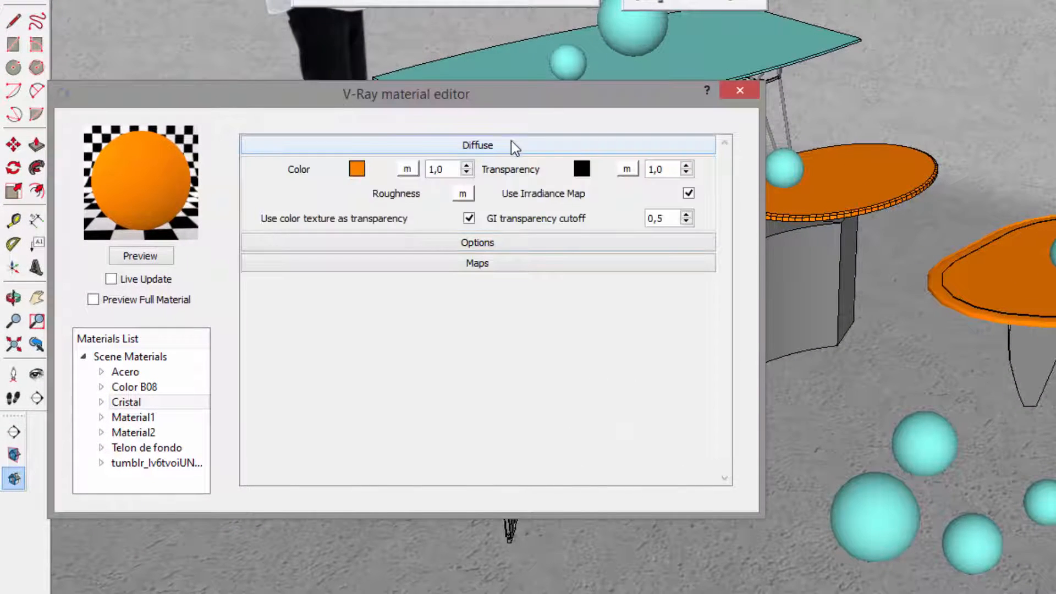
{"action": "left_click", "coordinate": [584, 175]}
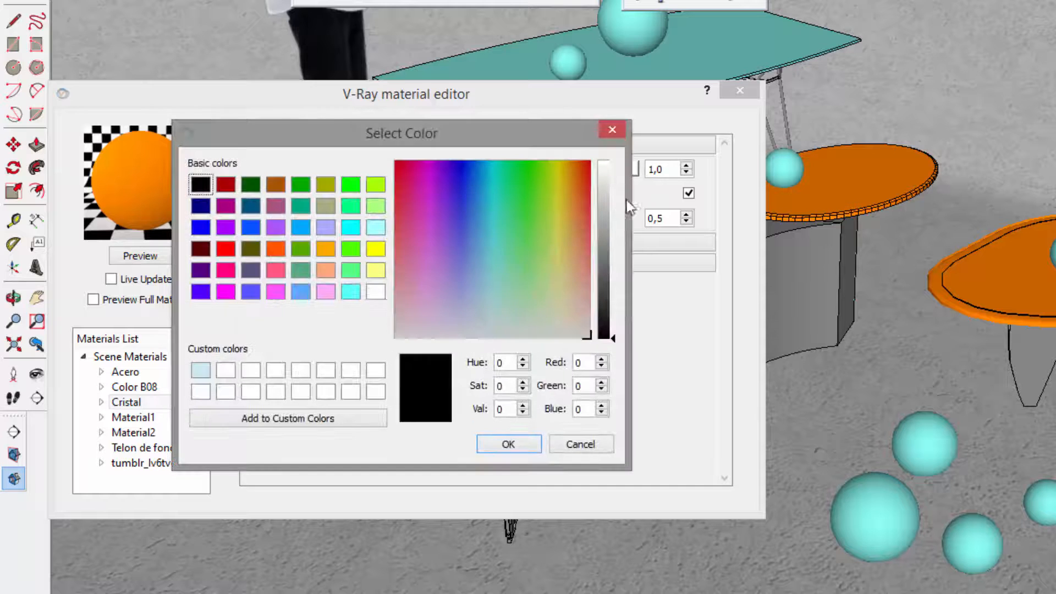
{"action": "left_click_drag", "start_coordinate": [615, 337], "coordinate": [608, 152]}
{"action": "left_click_drag", "start_coordinate": [525, 133], "coordinate": [916, 208]}
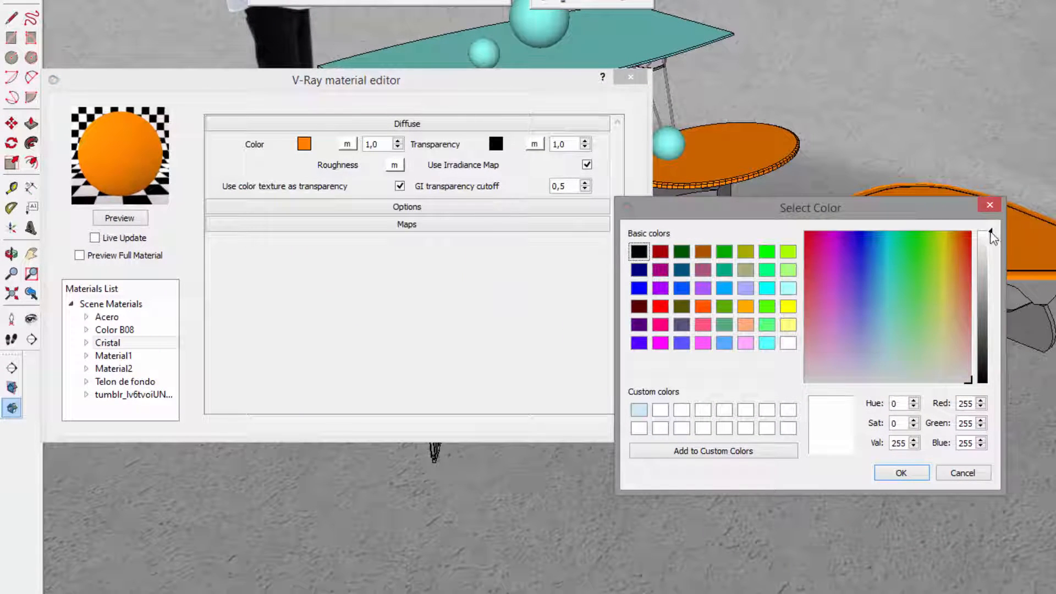
{"action": "mouse_move", "coordinate": [993, 239]}
{"action": "left_mouse_down"}
{"action": "mouse_move", "coordinate": [1002, 288]}
{"action": "mouse_move", "coordinate": [986, 229]}
{"action": "left_mouse_up"}
{"action": "left_click", "coordinate": [902, 473]}
{"action": "left_click", "coordinate": [129, 219]}
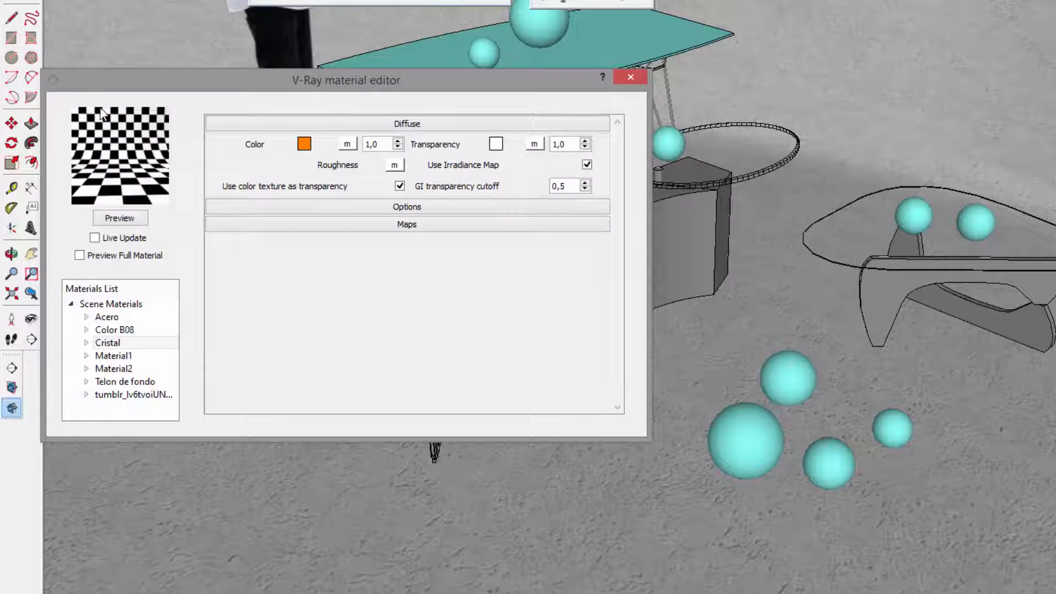
Change the Cristal material's SketchUp colour from orange to near white using the centre of the colour wheel
{"action": "left_click", "coordinate": [884, 267]}
{"action": "mouse_move", "coordinate": [836, 264]}
{"action": "middle_mouse_down"}
{"action": "mouse_move", "coordinate": [943, 271]}
{"action": "mouse_move", "coordinate": [999, 236]}
{"action": "middle_mouse_up"}
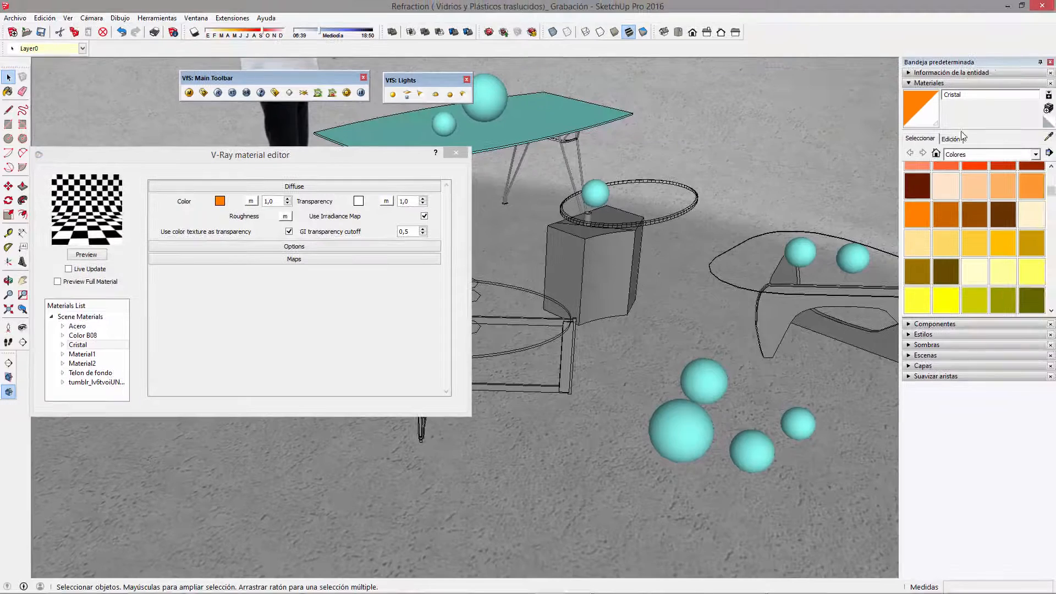
{"action": "left_click", "coordinate": [956, 138]}
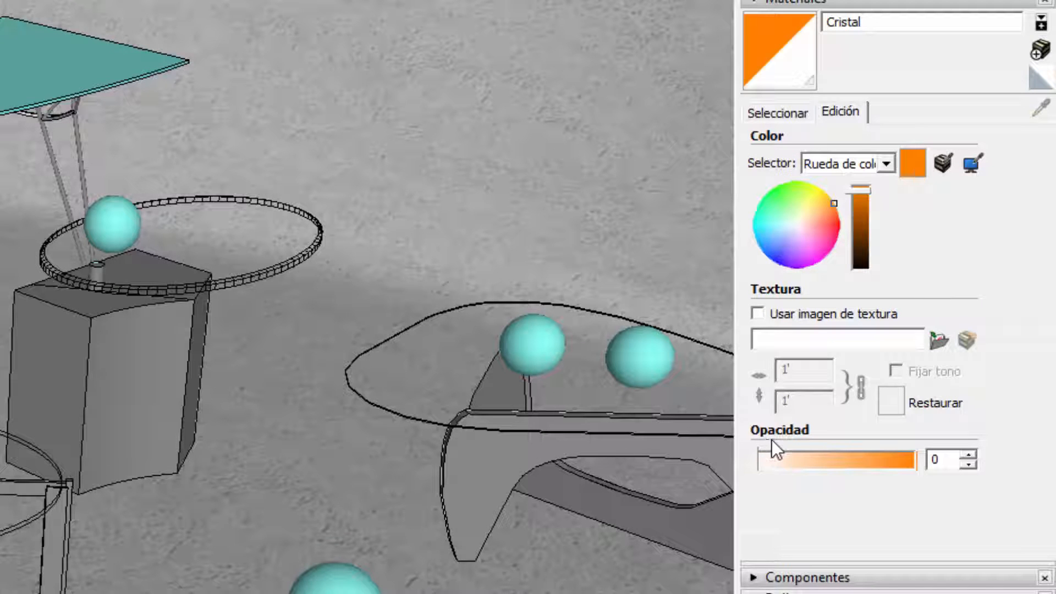
{"action": "mouse_move", "coordinate": [836, 212]}
{"action": "left_mouse_down"}
{"action": "mouse_move", "coordinate": [828, 221]}
{"action": "mouse_move", "coordinate": [776, 208]}
{"action": "mouse_move", "coordinate": [803, 203]}
{"action": "mouse_move", "coordinate": [798, 222]}
{"action": "mouse_move", "coordinate": [810, 235]}
{"action": "mouse_move", "coordinate": [795, 225]}
{"action": "left_mouse_up"}
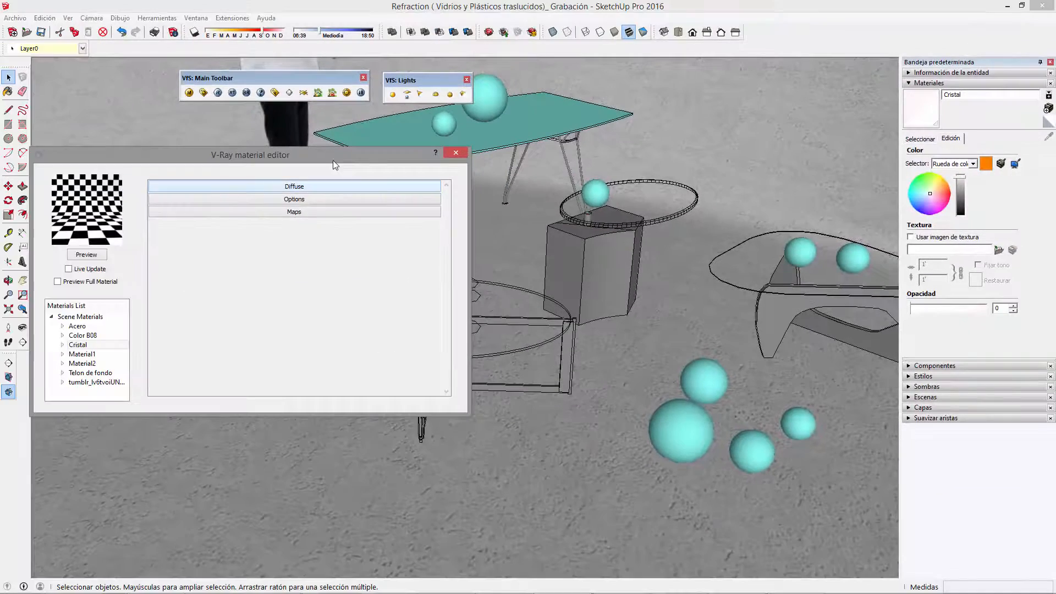
Add a Reflection layer to the Cristal material in the V-Ray material editor
{"action": "left_click_drag", "start_coordinate": [333, 161], "coordinate": [377, 166]}
{"action": "left_click", "coordinate": [148, 353]}
{"action": "right_click", "coordinate": [148, 354]}
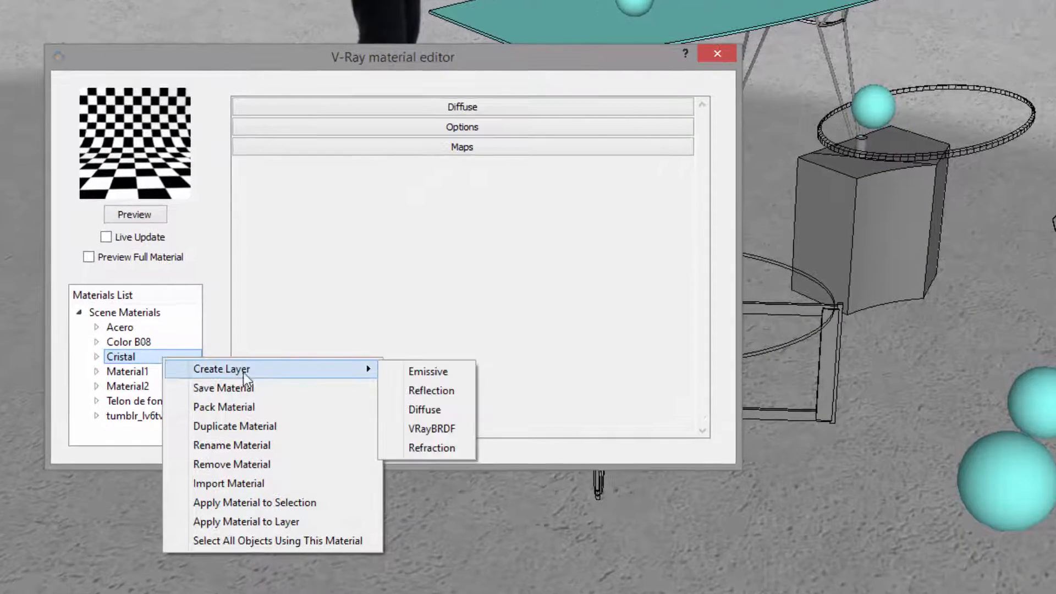
{"action": "left_click", "coordinate": [445, 395]}
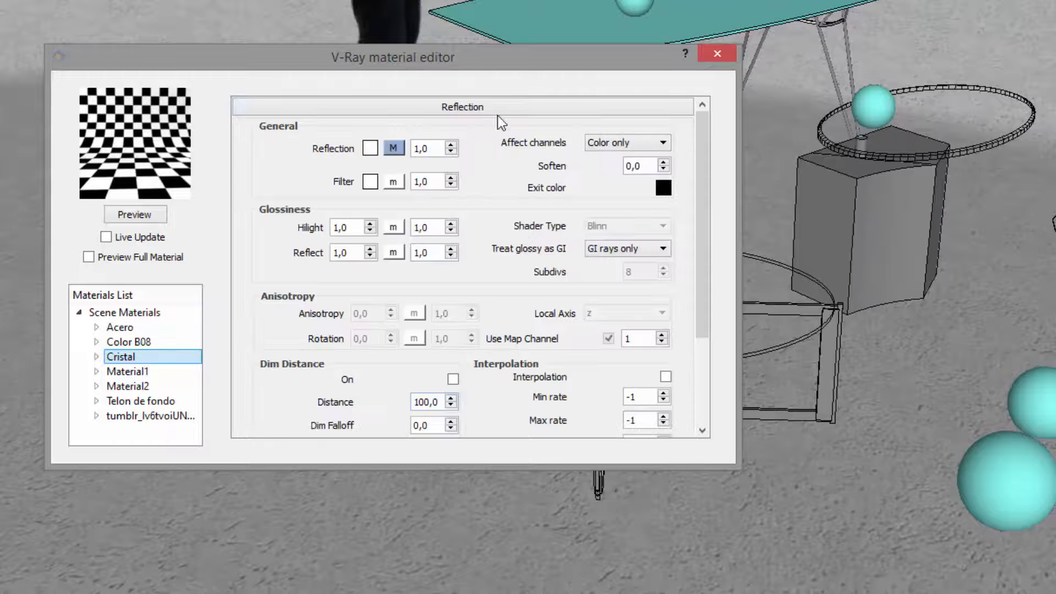
Make the material editor taller with the Reflection settings collapsed, and refresh the Cristal preview
{"action": "left_click", "coordinate": [503, 109]}
{"action": "left_click_drag", "start_coordinate": [541, 465], "coordinate": [537, 558]}
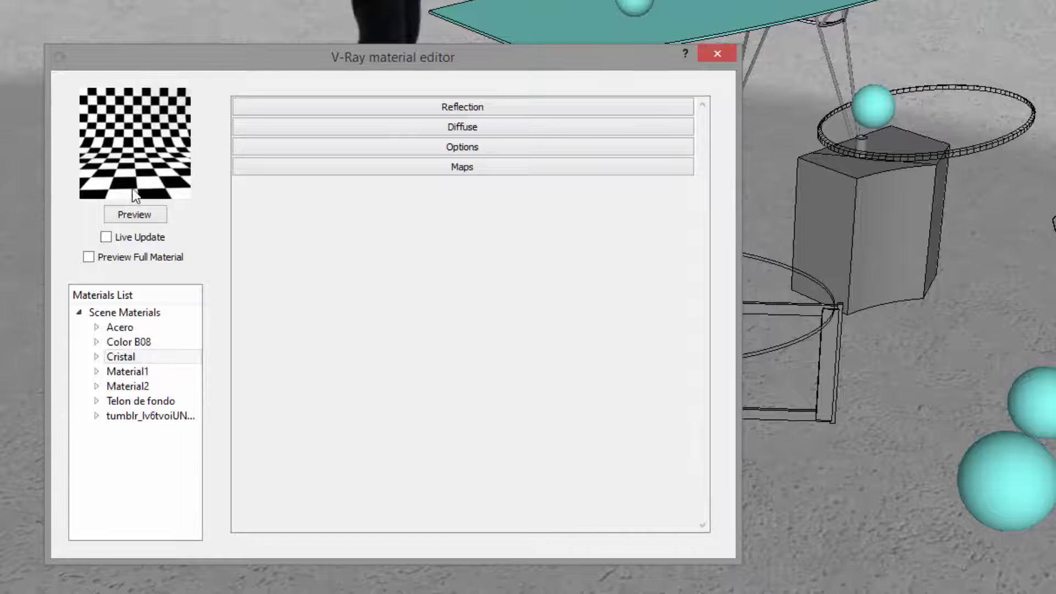
{"action": "left_click", "coordinate": [905, 127]}
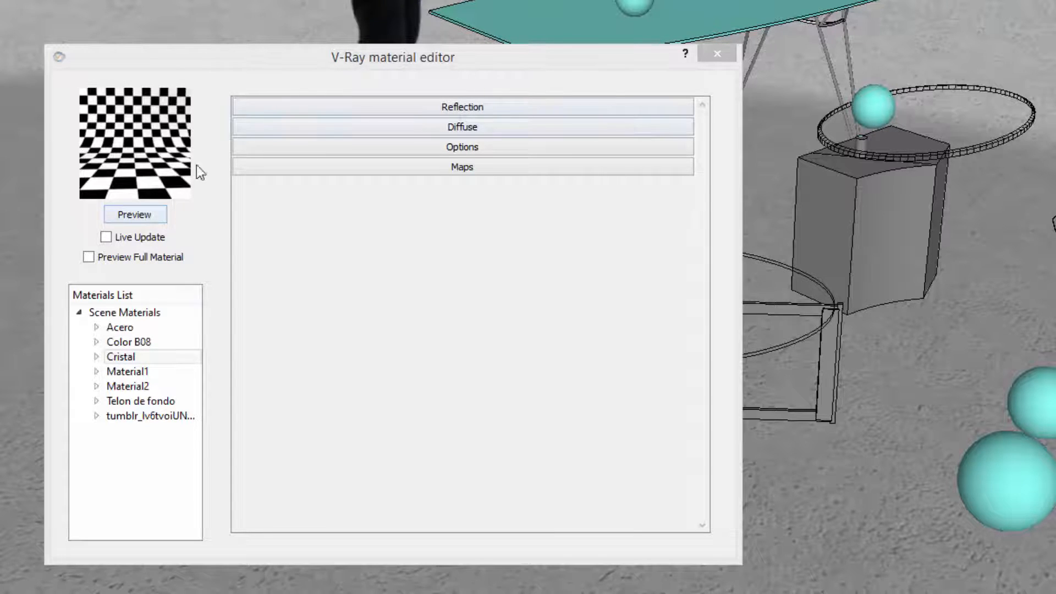
Refresh the Cristal preview and review the Reflection layer's reflection and highlight glossiness settings
{"action": "left_click", "coordinate": [148, 212]}
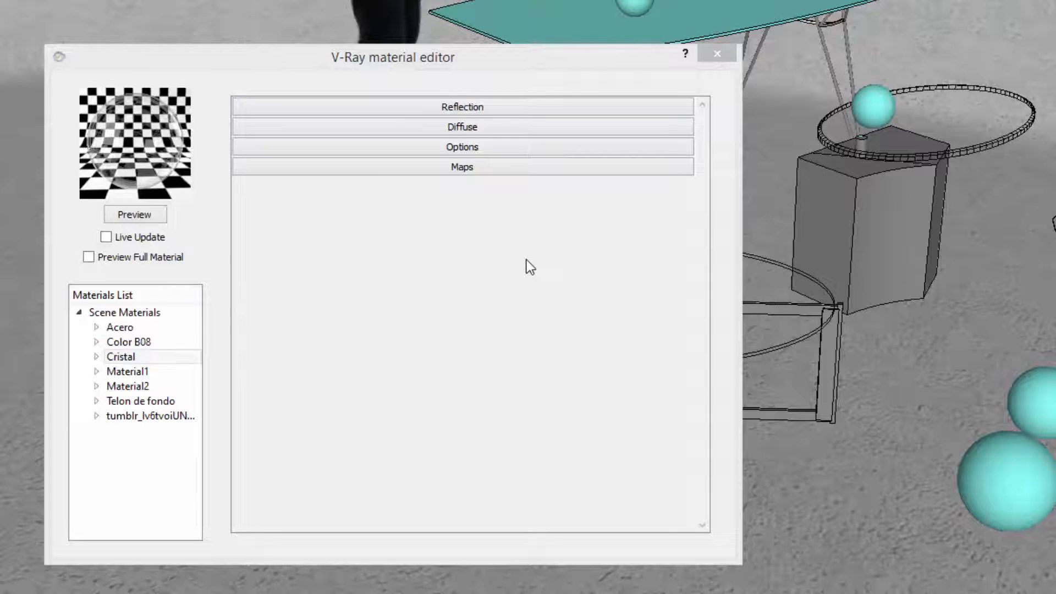
{"action": "left_click", "coordinate": [529, 107]}
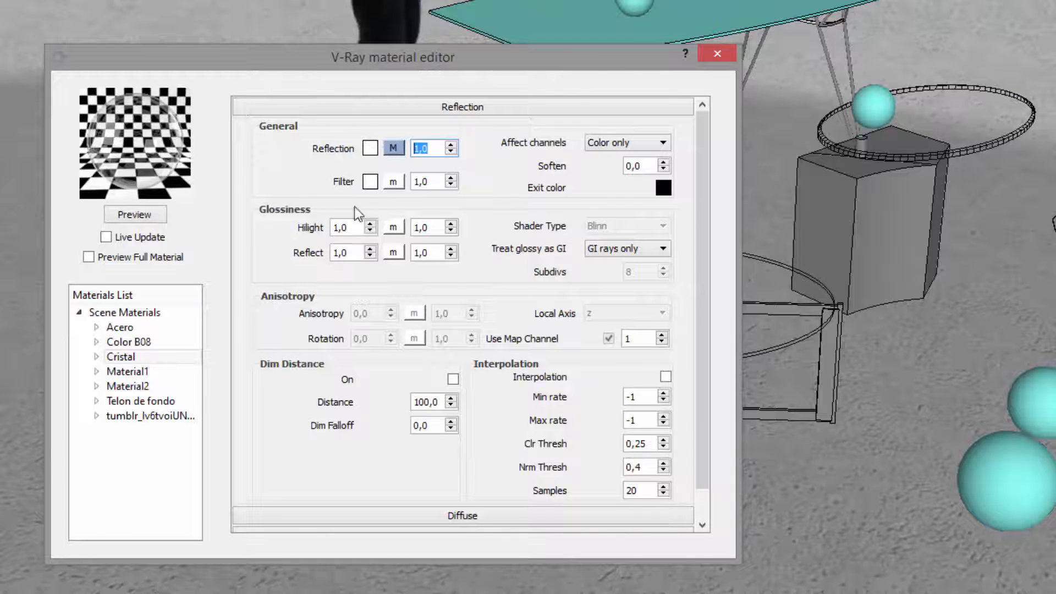
{"action": "double_click", "coordinate": [348, 227]}
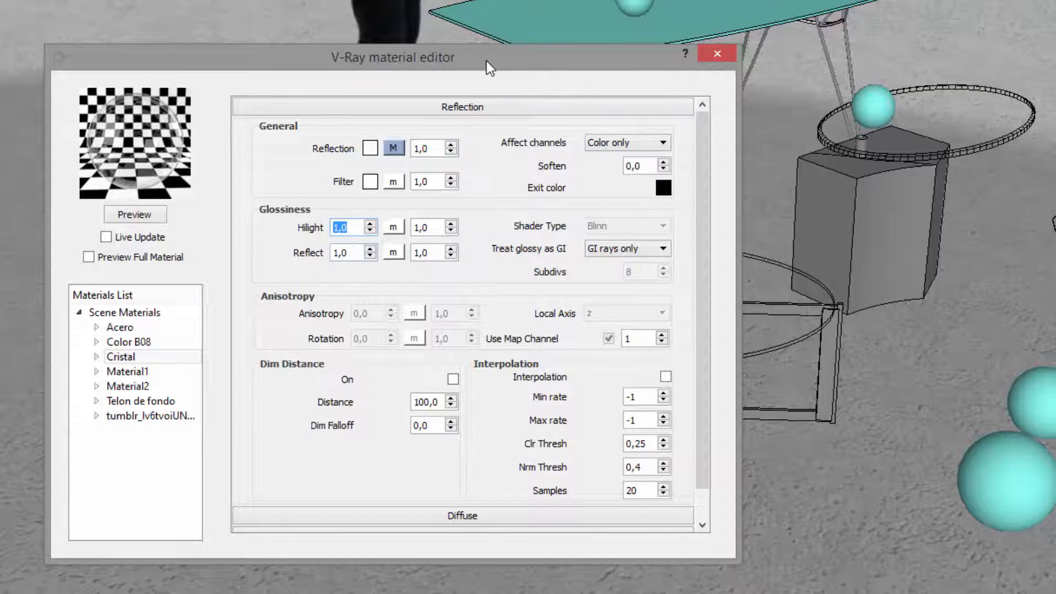
{"action": "left_click", "coordinate": [472, 106]}
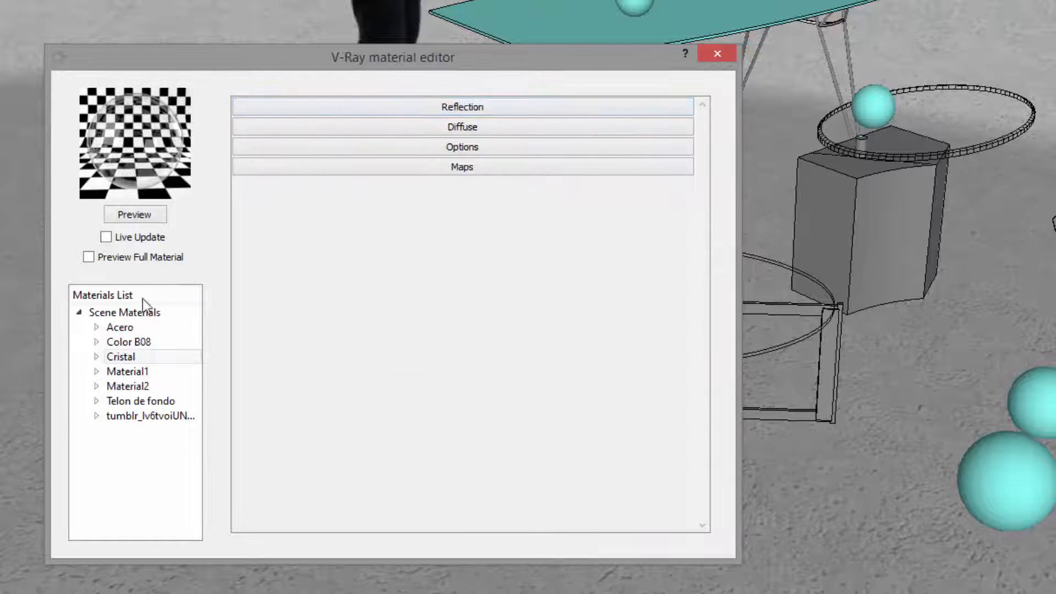
Add a Refraction layer to the Cristal material
{"action": "right_click", "coordinate": [157, 358]}
{"action": "mouse_move", "coordinate": [257, 371]}
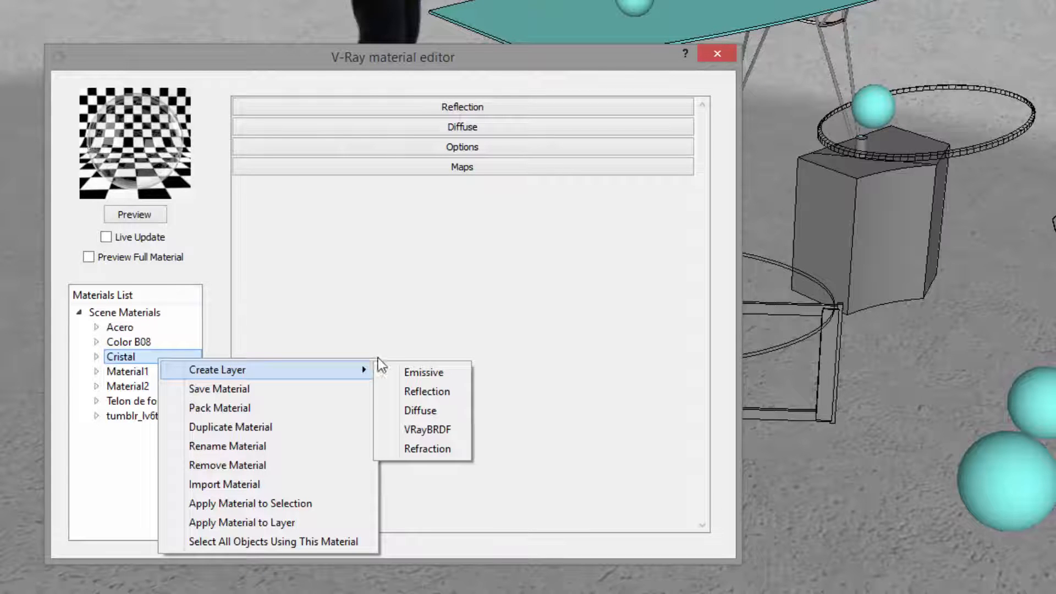
{"action": "left_click", "coordinate": [449, 450]}
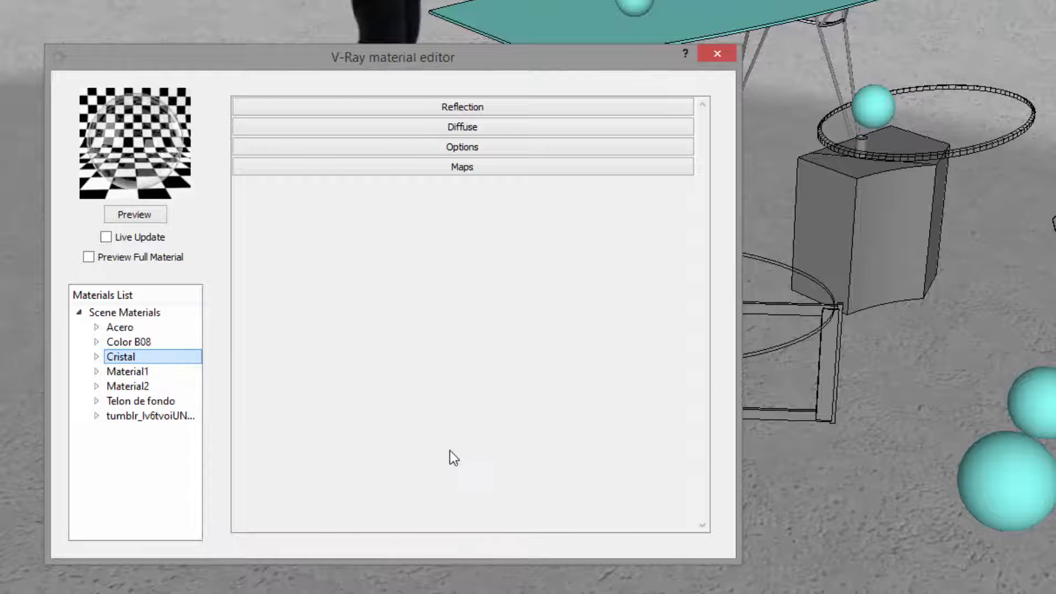
{"action": "left_click", "coordinate": [499, 147]}
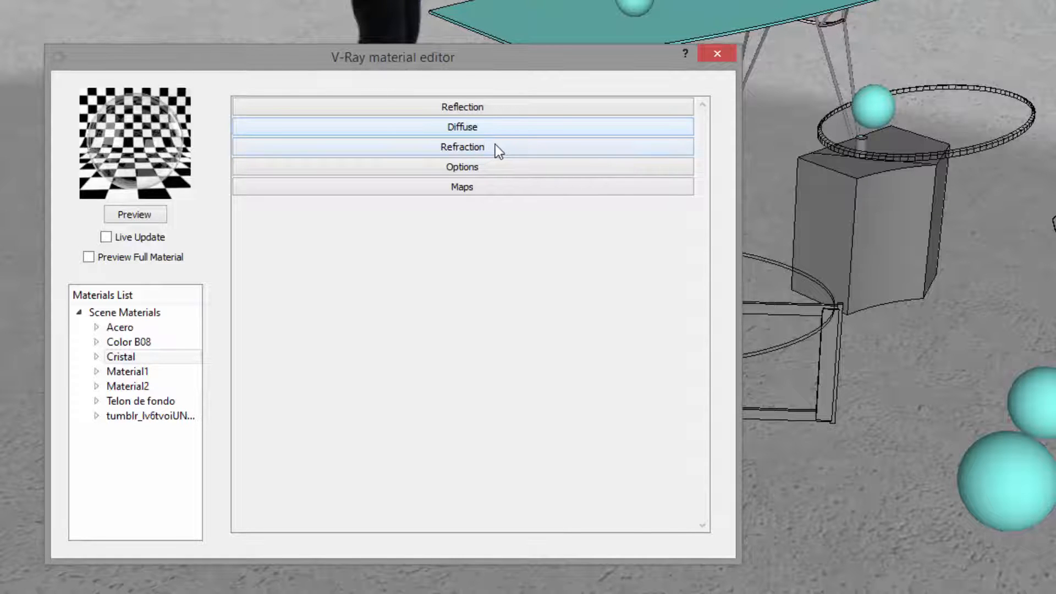
Review the Cristal material's Diffuse colour and transparency settings, and refresh the preview with the Refraction layer included
{"action": "left_click", "coordinate": [496, 130]}
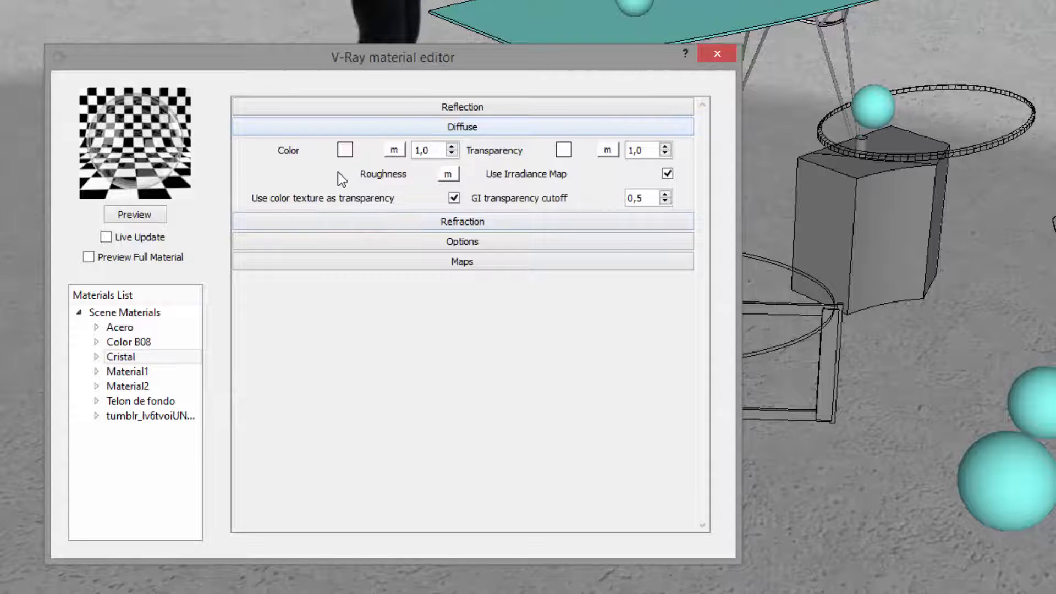
{"action": "left_click", "coordinate": [31, 154]}
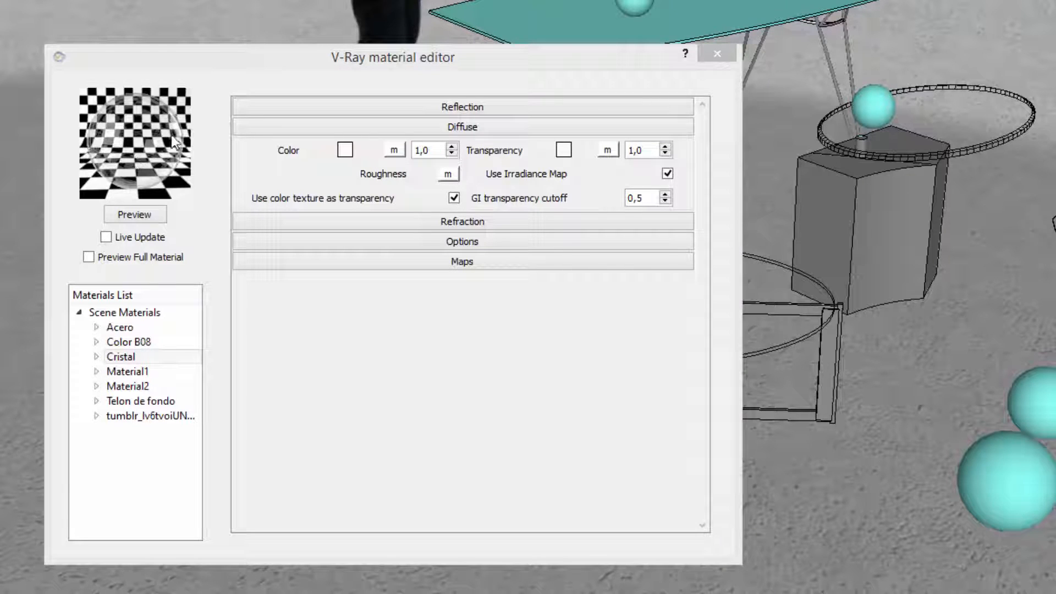
{"action": "left_click", "coordinate": [449, 128]}
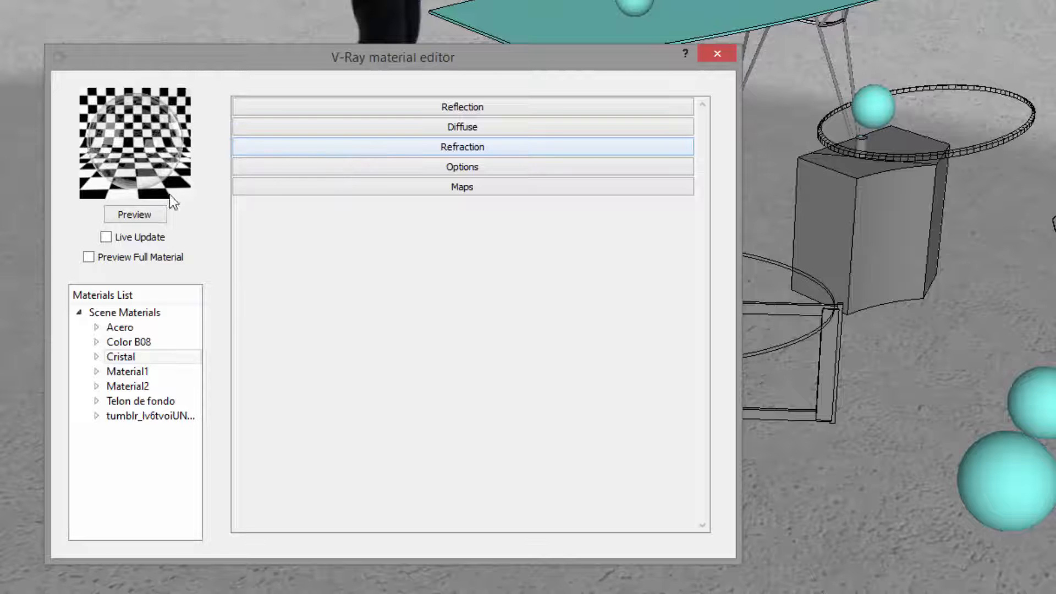
{"action": "left_click", "coordinate": [150, 214]}
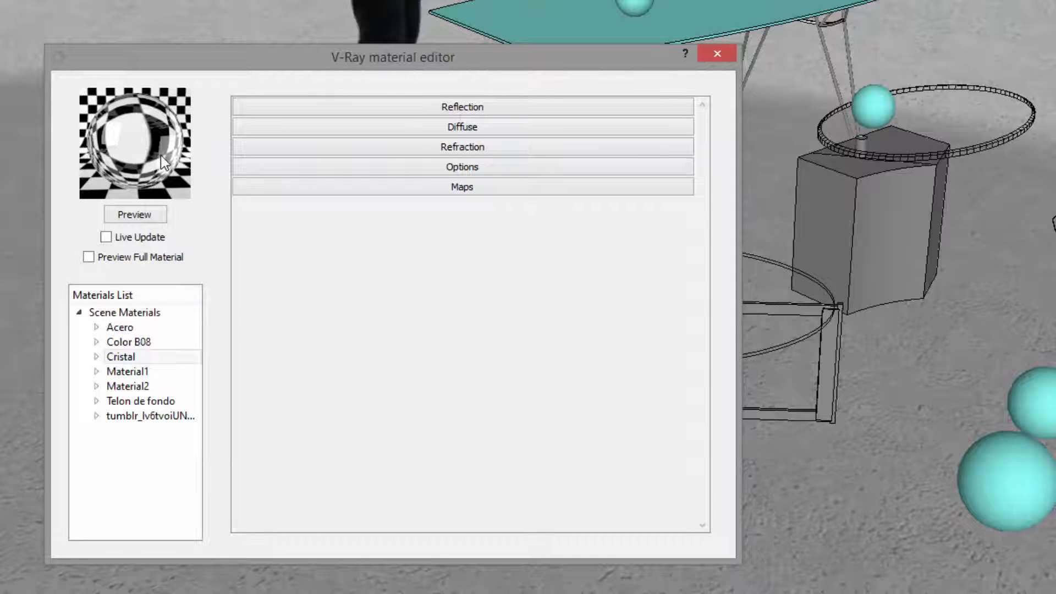
{"action": "left_click", "coordinate": [447, 128]}
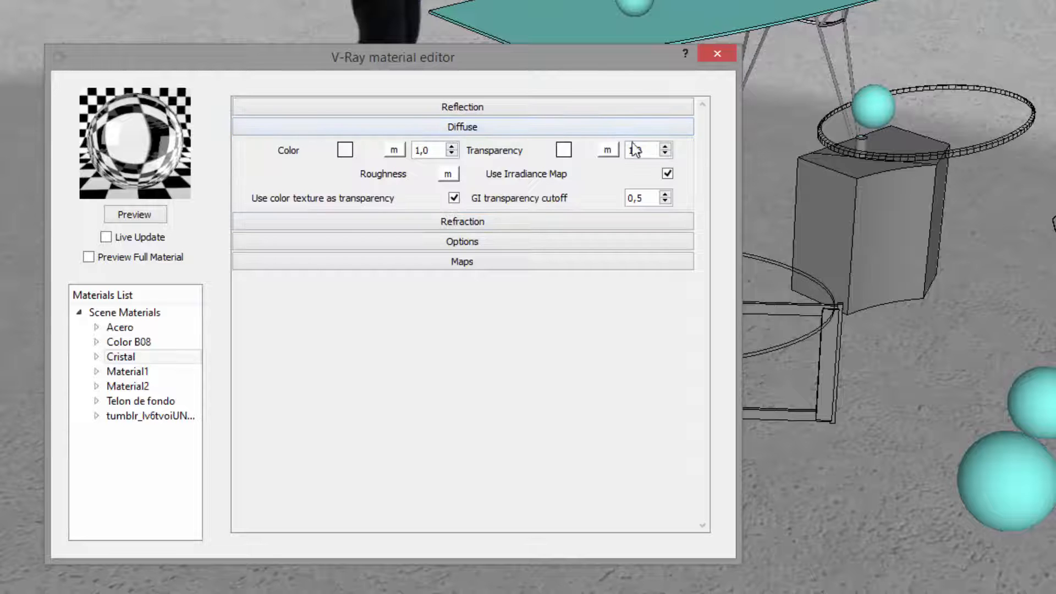
{"action": "left_click", "coordinate": [579, 128]}
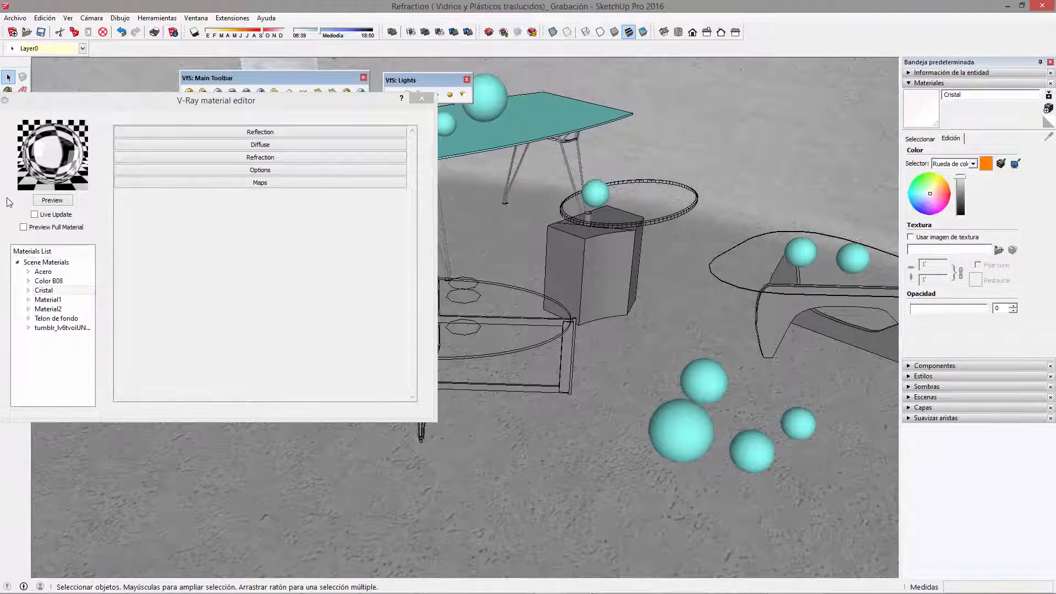
Move the material editor clear of the toolbox and review the Refraction layer's glossiness and IOR settings
{"action": "middle_click_drag", "start_coordinate": [690, 354], "coordinate": [598, 315]}
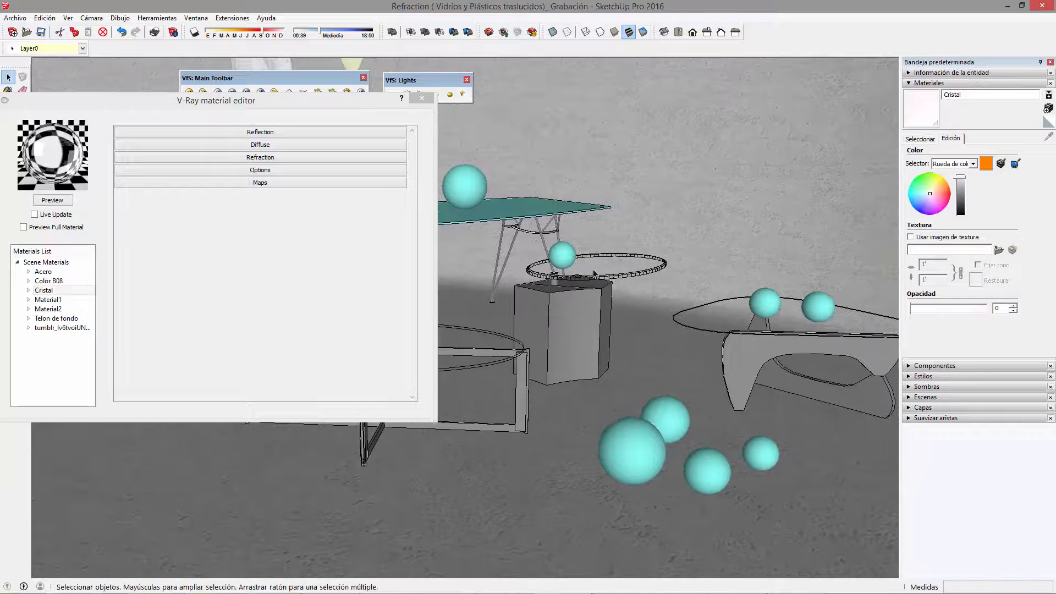
{"action": "left_click_drag", "start_coordinate": [297, 105], "coordinate": [348, 98]}
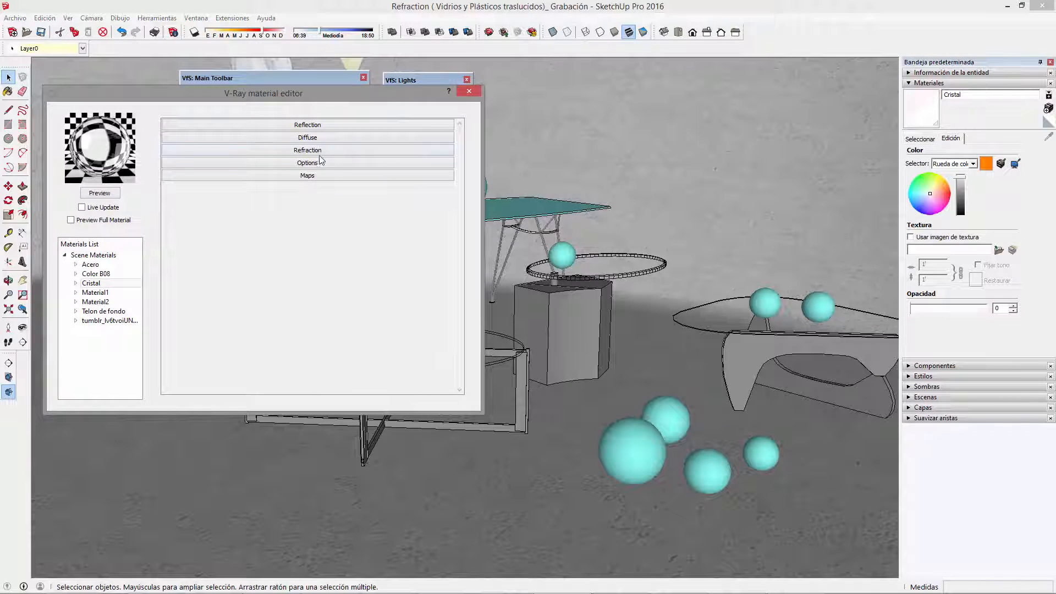
{"action": "left_click", "coordinate": [328, 151]}
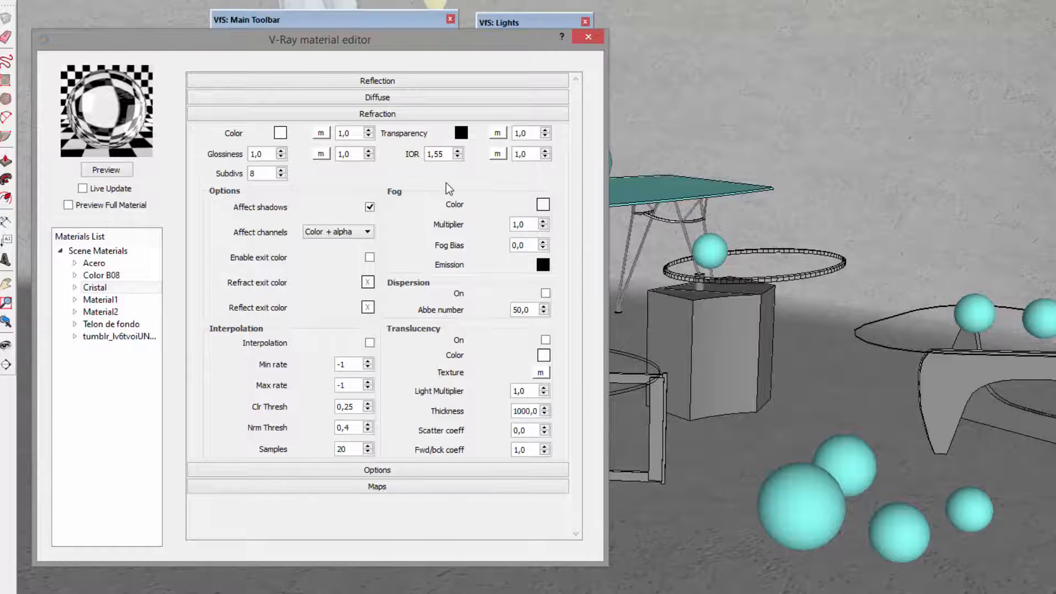
{"action": "double_click", "coordinate": [256, 154]}
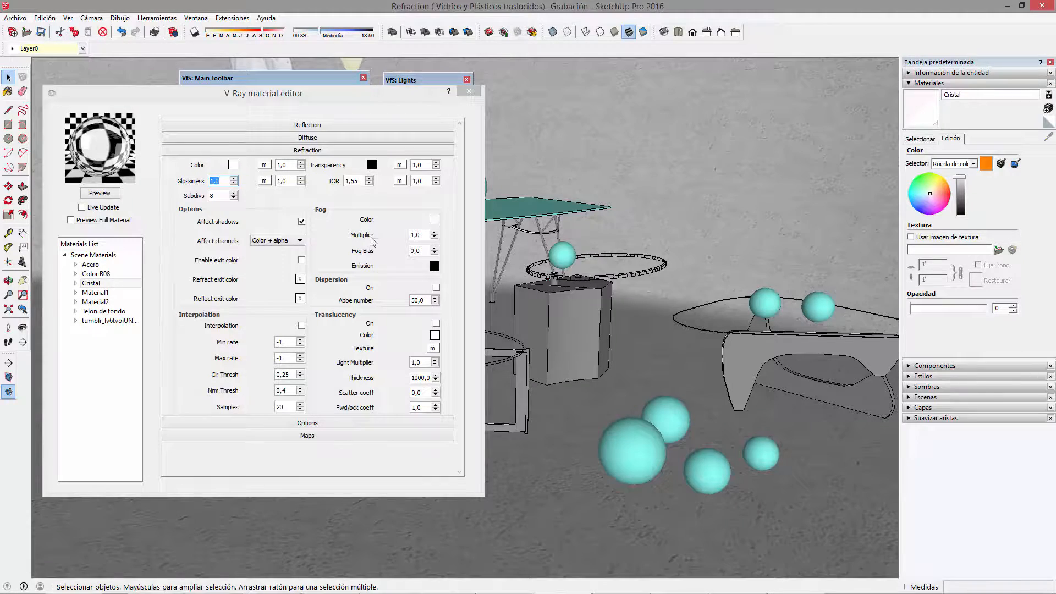
{"action": "double_click", "coordinate": [351, 182]}
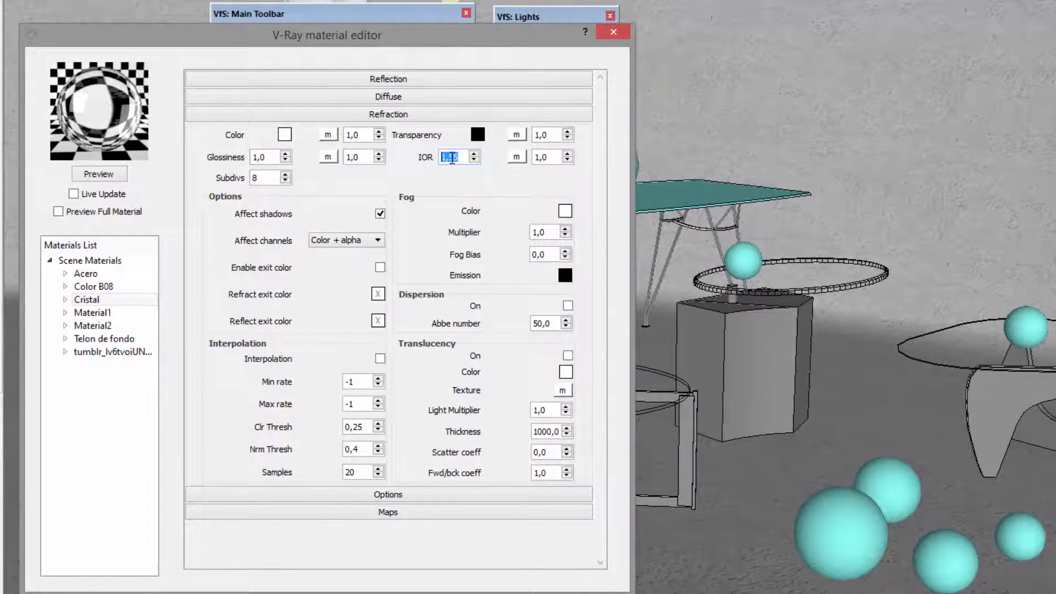
{"action": "left_click", "coordinate": [457, 158]}
{"action": "left_click", "coordinate": [748, 390]}
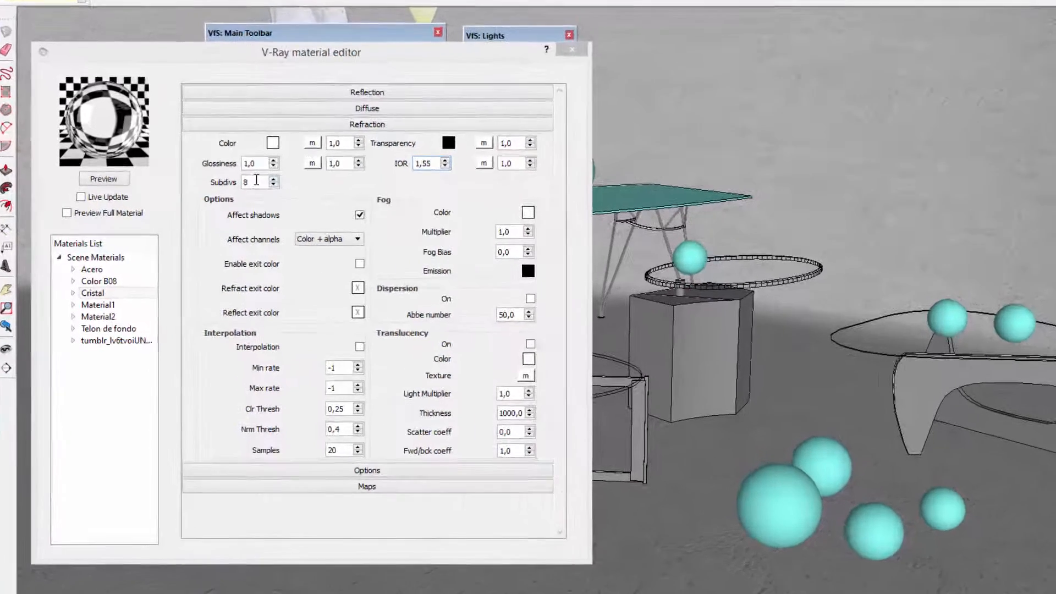
Review the Refraction layer's subdivisions, fog colour and fog multiplier, comparing the multiplier with the Fog Multiplier reference chart
{"action": "double_click", "coordinate": [221, 195]}
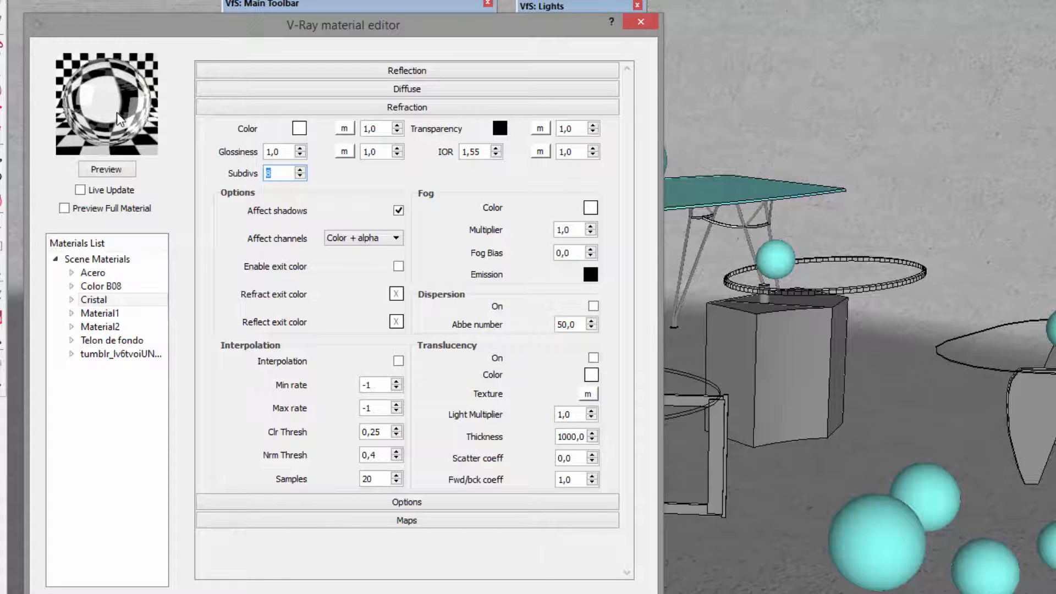
{"action": "left_click", "coordinate": [278, 173]}
{"action": "left_click", "coordinate": [590, 209]}
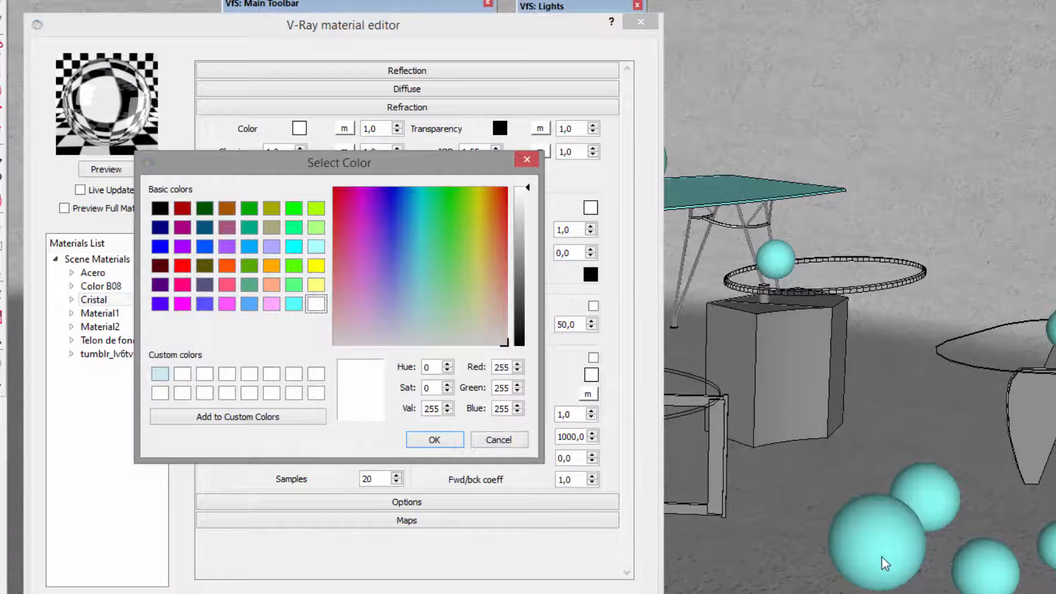
{"action": "left_click", "coordinate": [526, 160]}
{"action": "double_click", "coordinate": [573, 233]}
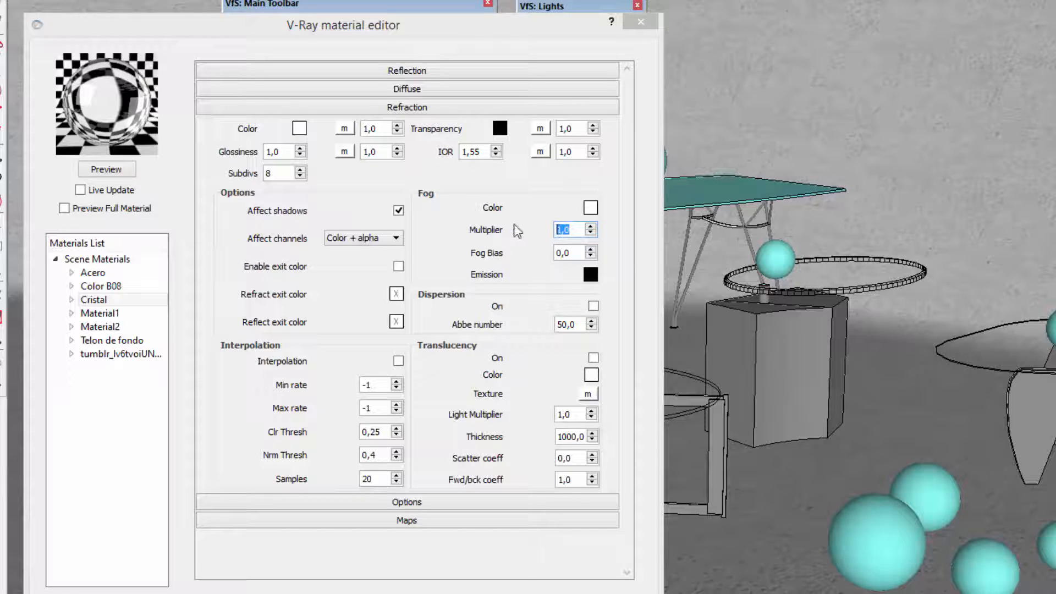
{"action": "left_click", "coordinate": [574, 230]}
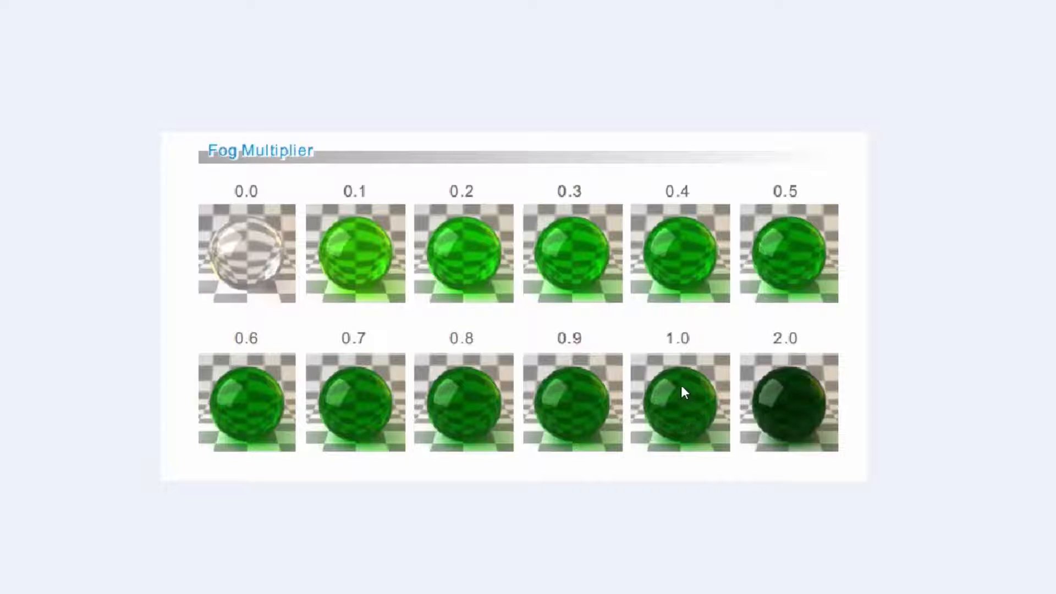
{"action": "scroll", "coordinate": [698, 427], "scroll_direction": "up", "scroll_amount": 1}
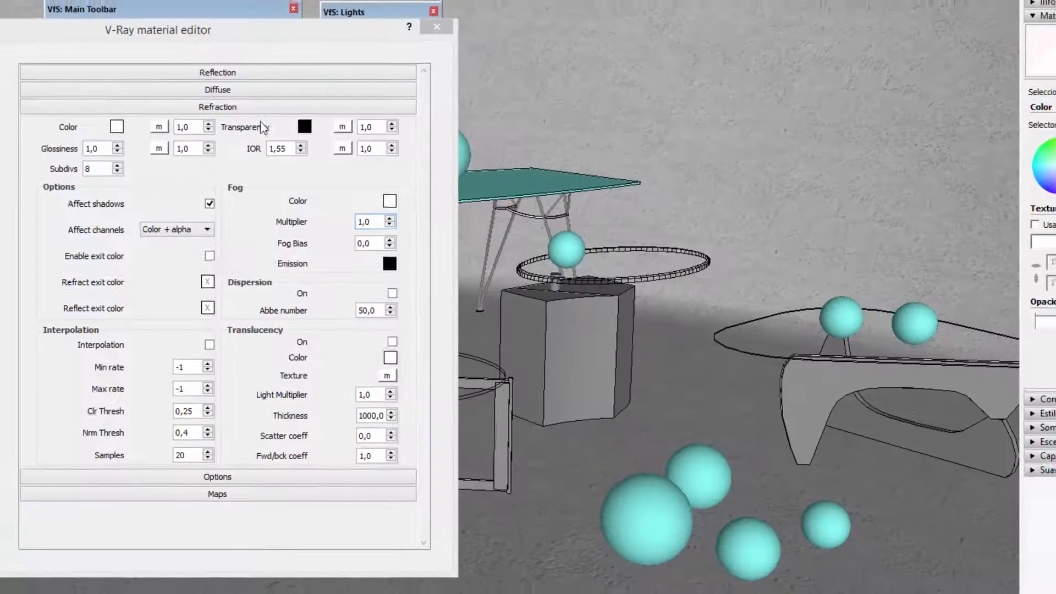
Close the material editor, frame all the tables and render the scene with the render buckets following the mouse
{"action": "left_click", "coordinate": [324, 150]}
{"action": "left_click", "coordinate": [467, 92]}
{"action": "middle_click_drag", "start_coordinate": [616, 324], "coordinate": [567, 345]}
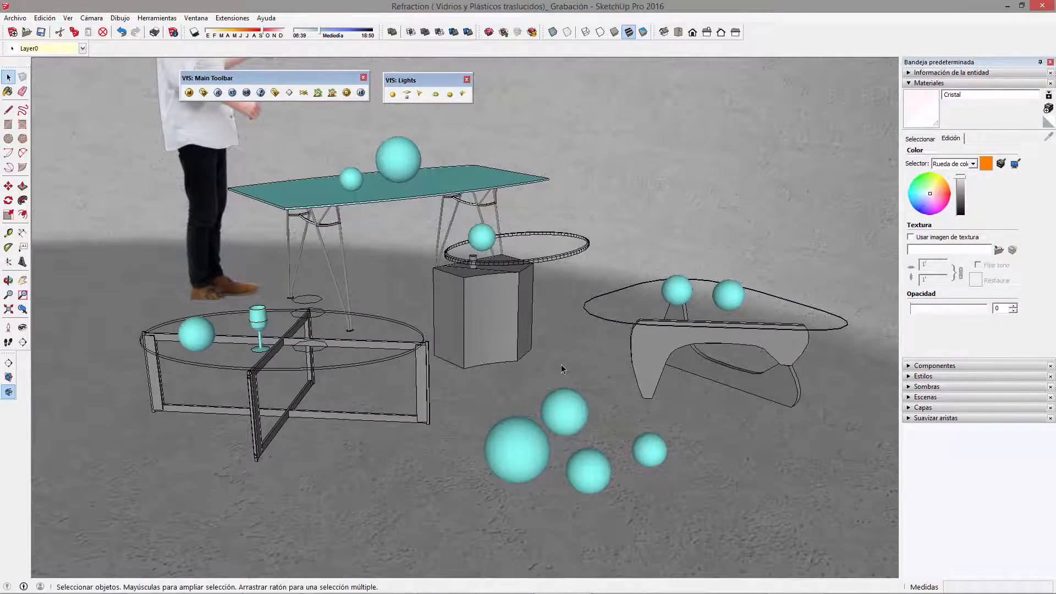
{"action": "left_click", "coordinate": [218, 93]}
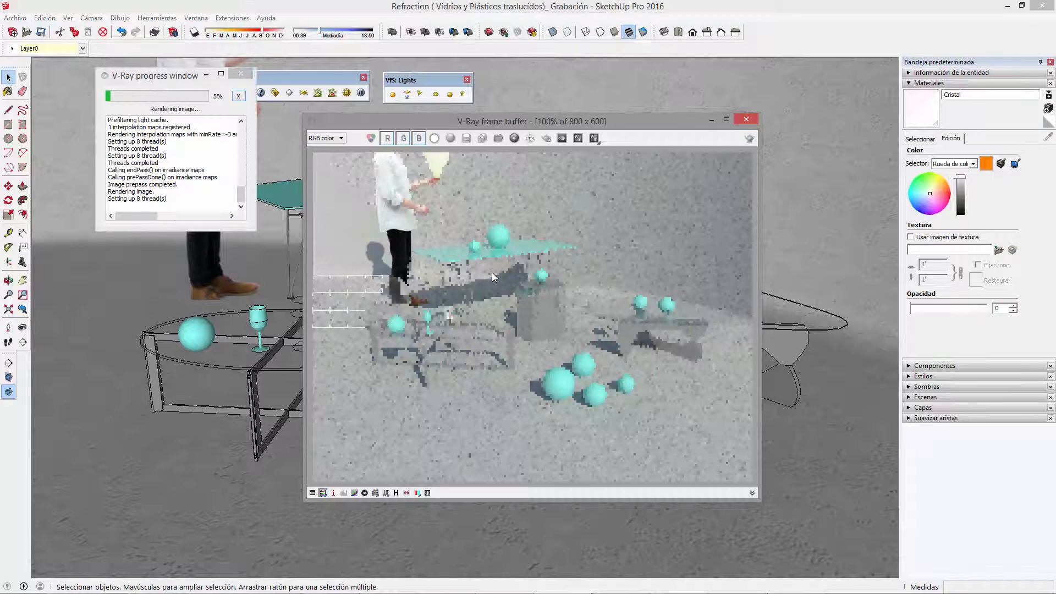
{"action": "left_click", "coordinate": [531, 140]}
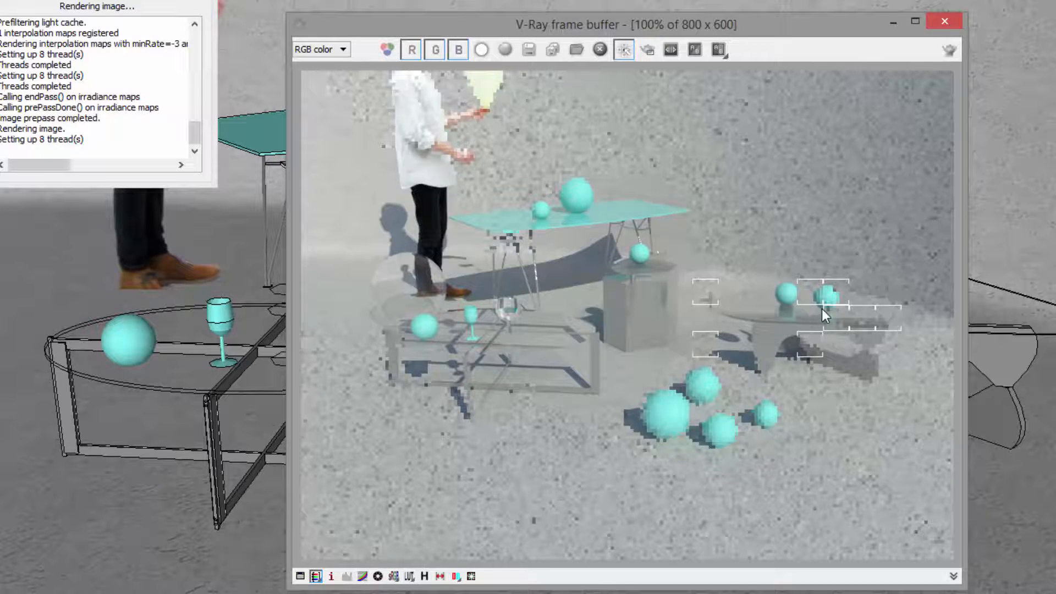
Examine the rendered glass tabletops, dome and wine glass up close, with the frame buffer placed beside the model
{"action": "scroll", "coordinate": [822, 309], "scroll_direction": "up", "scroll_amount": 1}
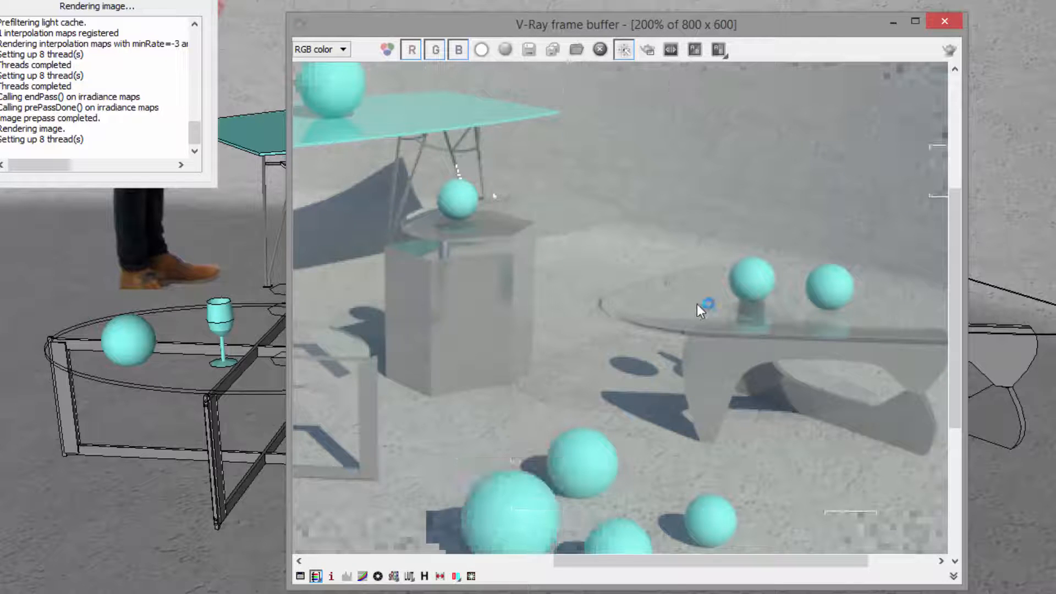
{"action": "scroll", "coordinate": [715, 302], "scroll_direction": "down", "scroll_amount": 1}
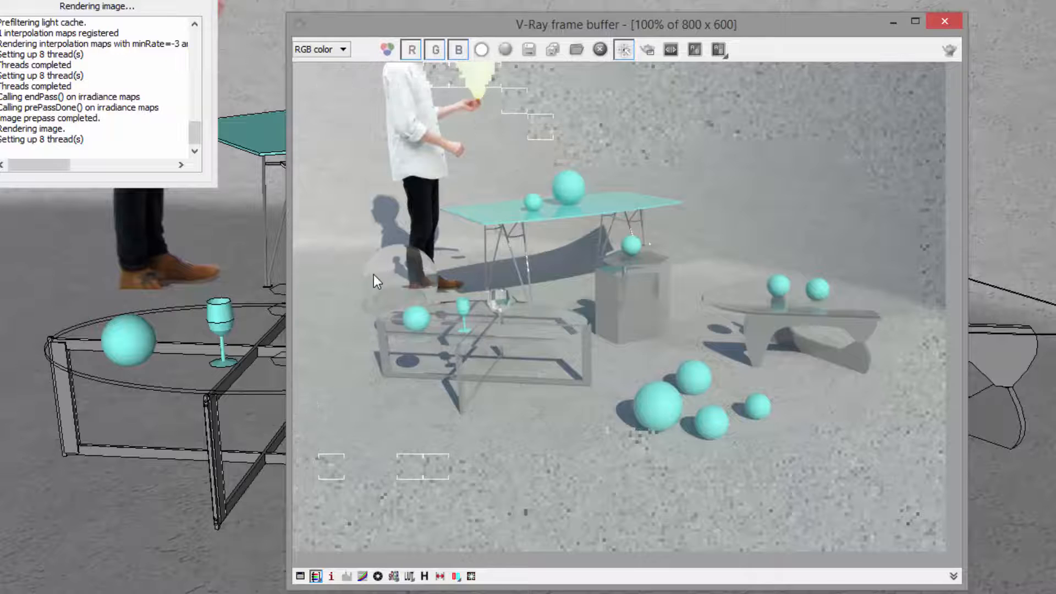
{"action": "scroll", "coordinate": [374, 275], "scroll_direction": "up", "scroll_amount": 1}
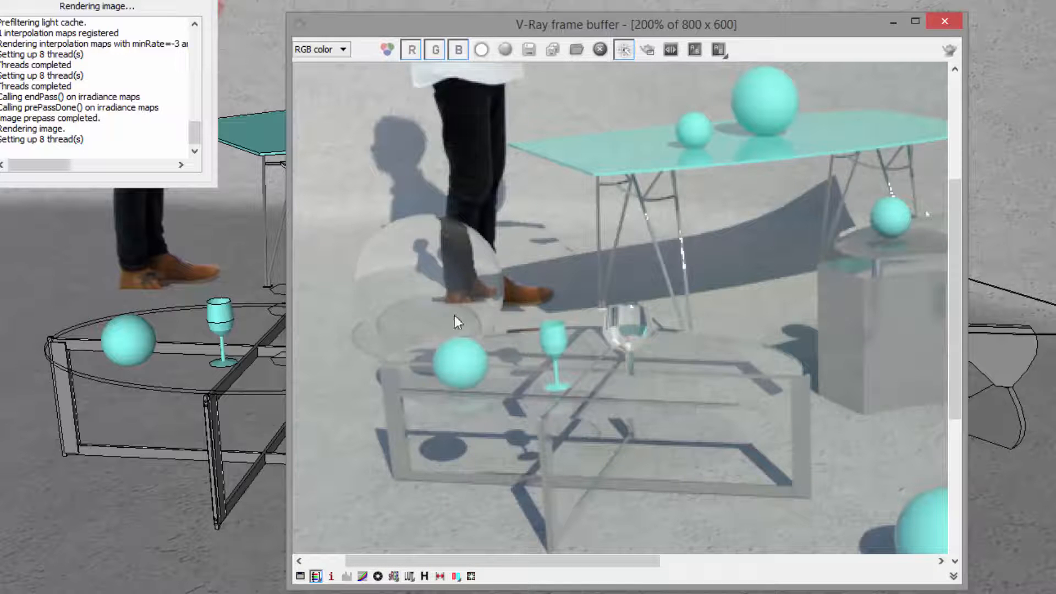
{"action": "left_click_drag", "start_coordinate": [651, 23], "coordinate": [854, 19]}
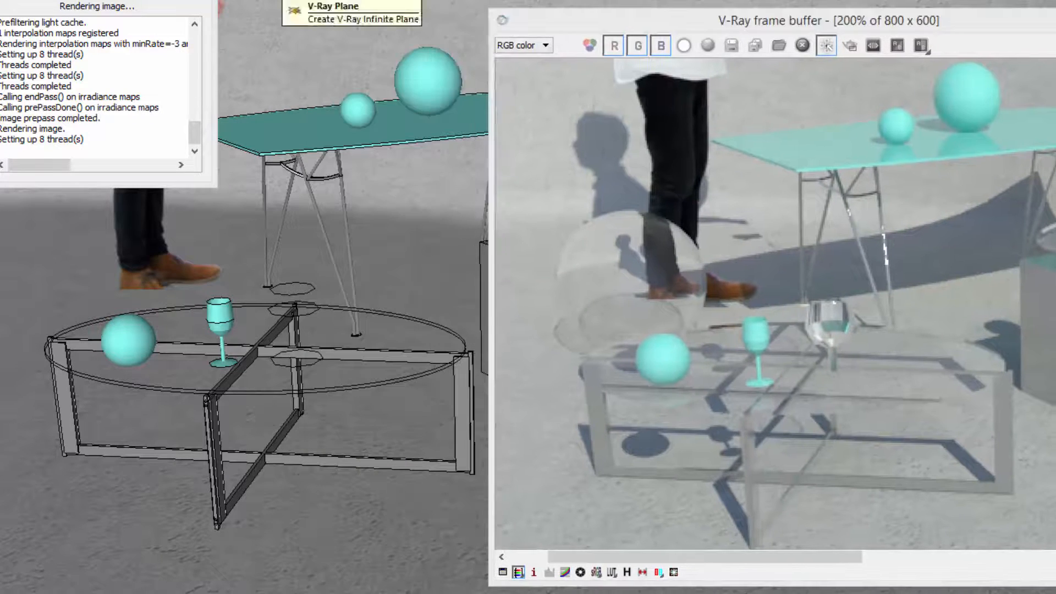
{"action": "mouse_move", "coordinate": [228, 186]}
{"action": "middle_mouse_down"}
{"action": "mouse_move", "coordinate": [186, 255]}
{"action": "mouse_move", "coordinate": [170, 164]}
{"action": "middle_mouse_up"}
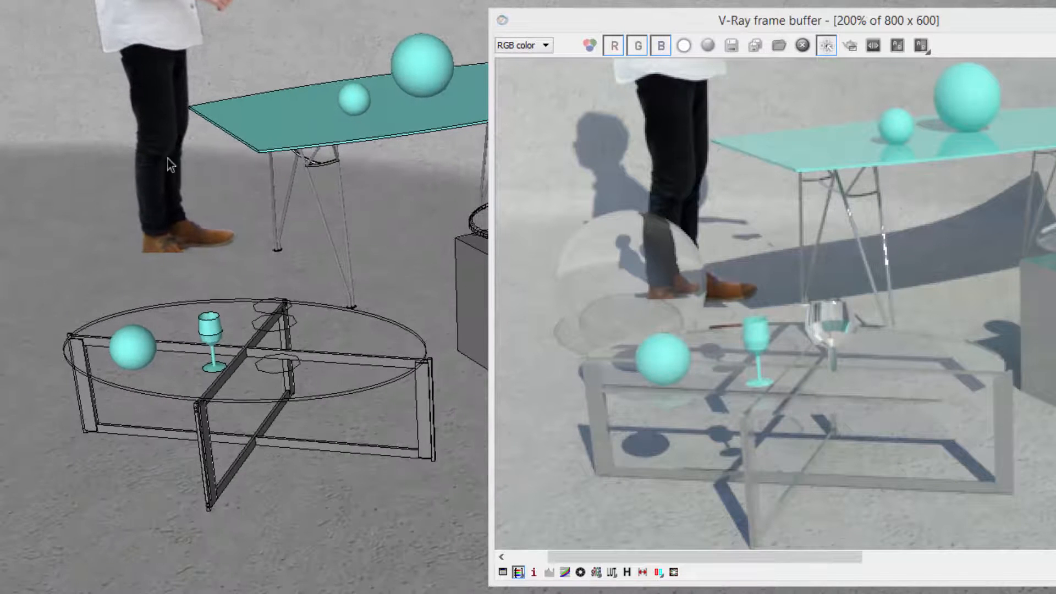
{"action": "double_click", "coordinate": [665, 304]}
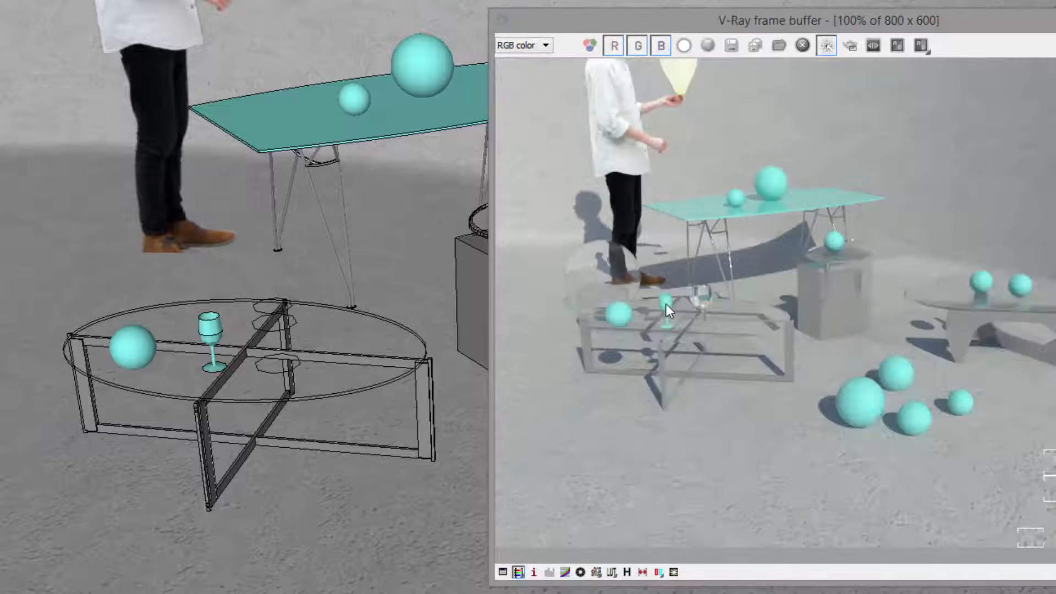
Examine the round table's transparent top in the model and compare it with the rendered result
{"action": "mouse_move", "coordinate": [193, 251]}
{"action": "middle_mouse_down", "text": "shift"}
{"action": "mouse_move", "coordinate": [187, 294]}
{"action": "mouse_move", "coordinate": [201, 288]}
{"action": "middle_mouse_up", "text": "shift"}
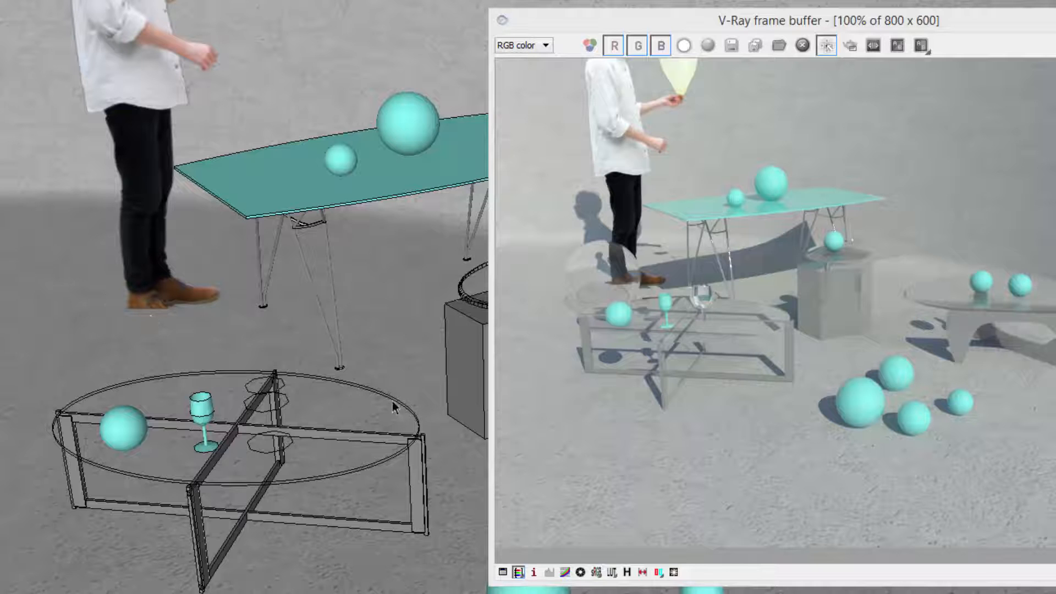
{"action": "left_click", "coordinate": [383, 415]}
{"action": "left_click", "coordinate": [412, 401]}
{"action": "left_click", "coordinate": [409, 413]}
{"action": "scroll", "coordinate": [402, 407], "scroll_direction": "up", "scroll_amount": 4}
{"action": "scroll", "coordinate": [405, 419], "scroll_direction": "down", "scroll_amount": 5}
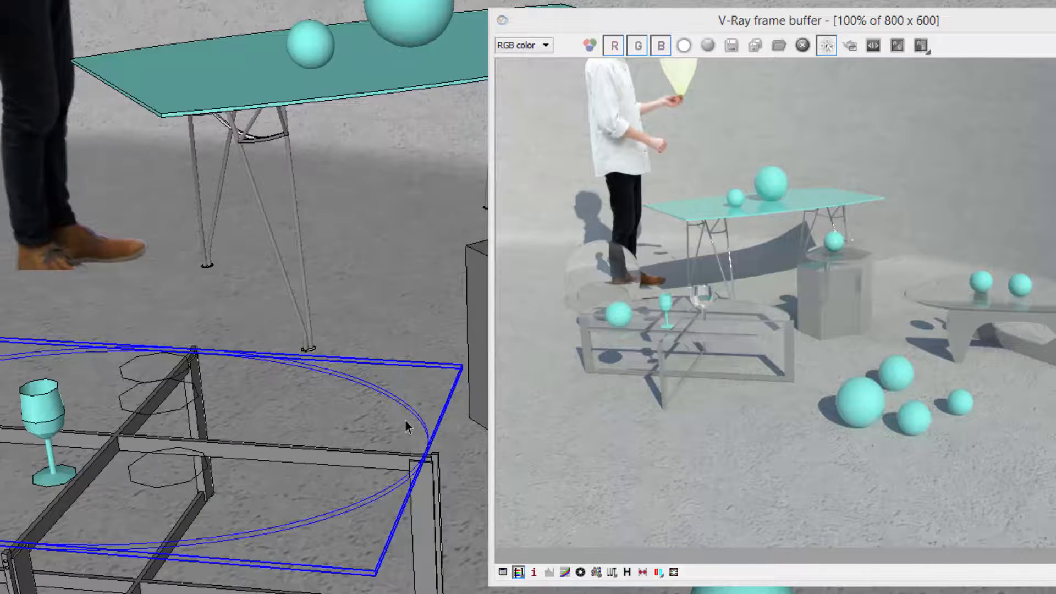
{"action": "scroll", "coordinate": [227, 379], "scroll_direction": "up", "scroll_amount": 6}
{"action": "left_click_drag", "start_coordinate": [226, 379], "coordinate": [228, 381]}
{"action": "scroll", "coordinate": [217, 378], "scroll_direction": "down", "scroll_amount": 4}
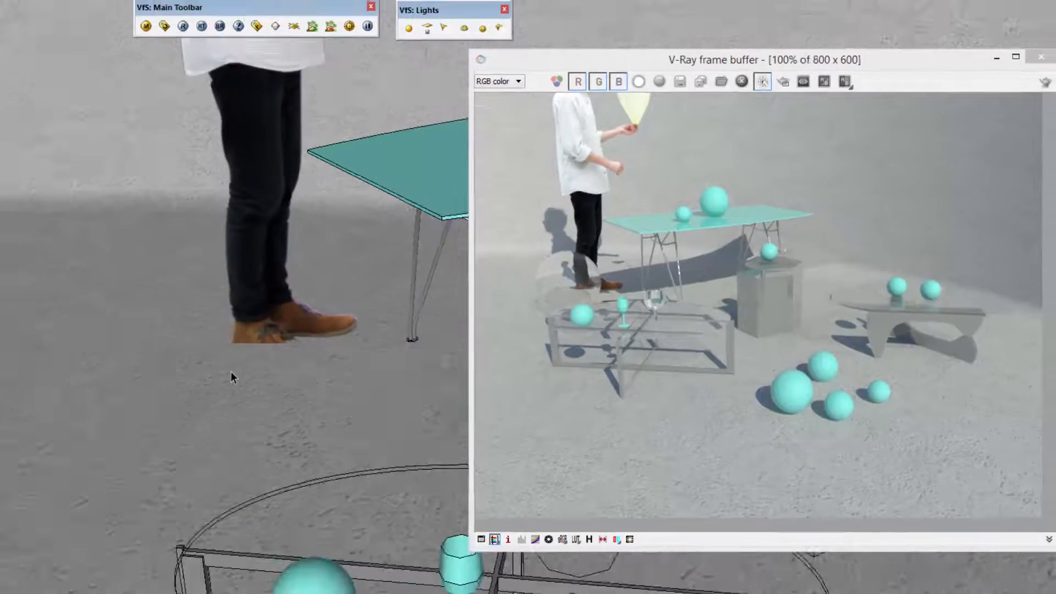
Locate the invisible glass sphere behind the round table with a window selection around it, and clear the selection
{"action": "mouse_move", "coordinate": [62, 212]}
{"action": "left_mouse_down"}
{"action": "mouse_move", "coordinate": [406, 504]}
{"action": "mouse_move", "coordinate": [422, 544]}
{"action": "left_mouse_up"}
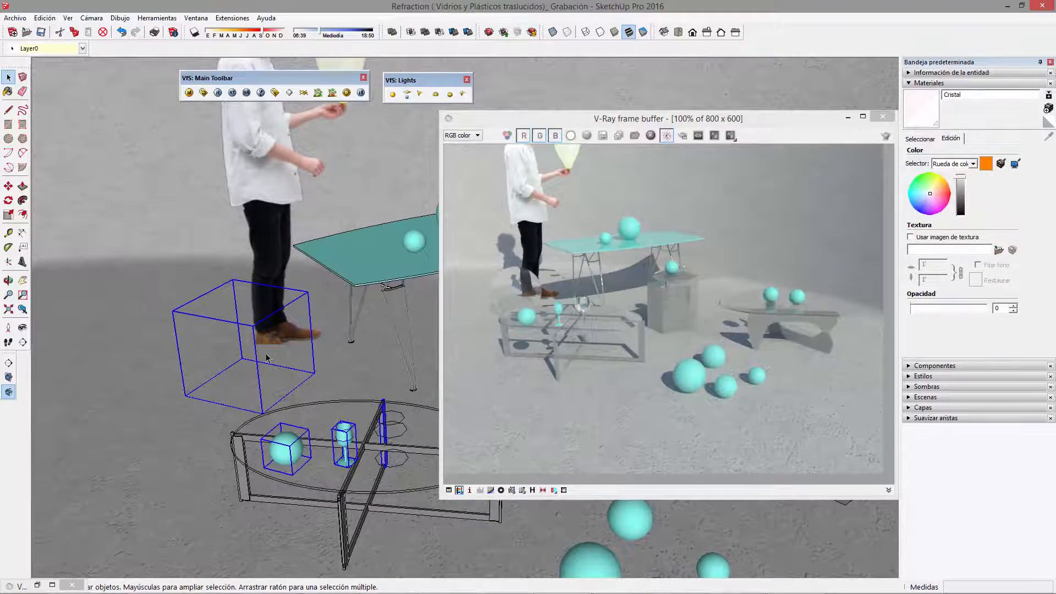
{"action": "left_click", "coordinate": [231, 370]}
{"action": "scroll", "coordinate": [190, 342], "scroll_direction": "down", "scroll_amount": 1}
{"action": "left_click", "coordinate": [166, 285]}
{"action": "scroll", "coordinate": [175, 295], "scroll_direction": "down", "scroll_amount": 2}
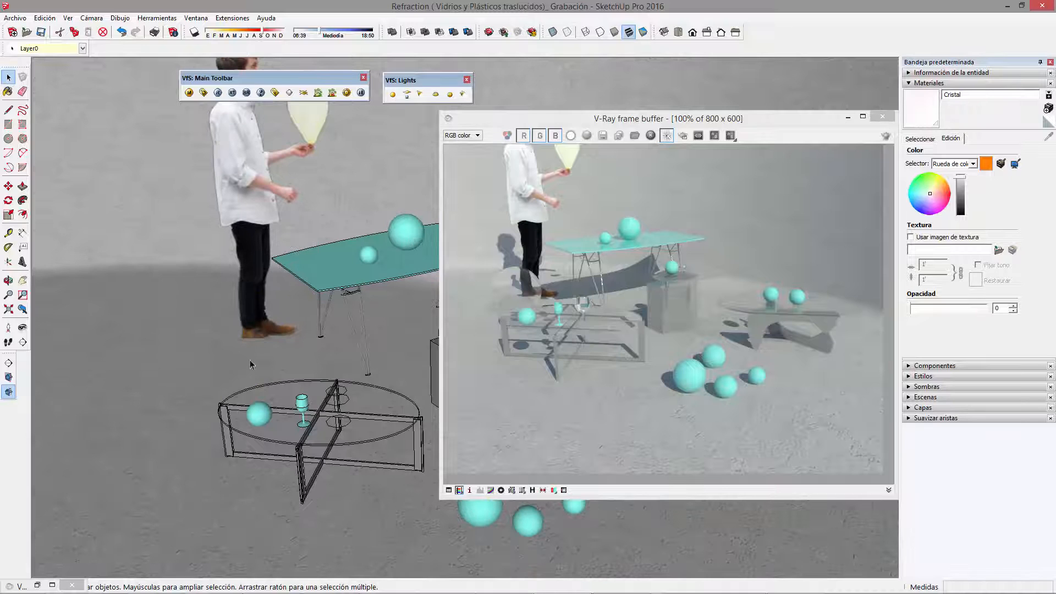
Display the model in the monochrome face style and select the large sphere behind the round table
{"action": "mouse_move", "coordinate": [290, 335]}
{"action": "middle_mouse_down", "text": "shift"}
{"action": "mouse_move", "coordinate": [251, 369]}
{"action": "mouse_move", "coordinate": [185, 368]}
{"action": "middle_mouse_up", "text": "shift"}
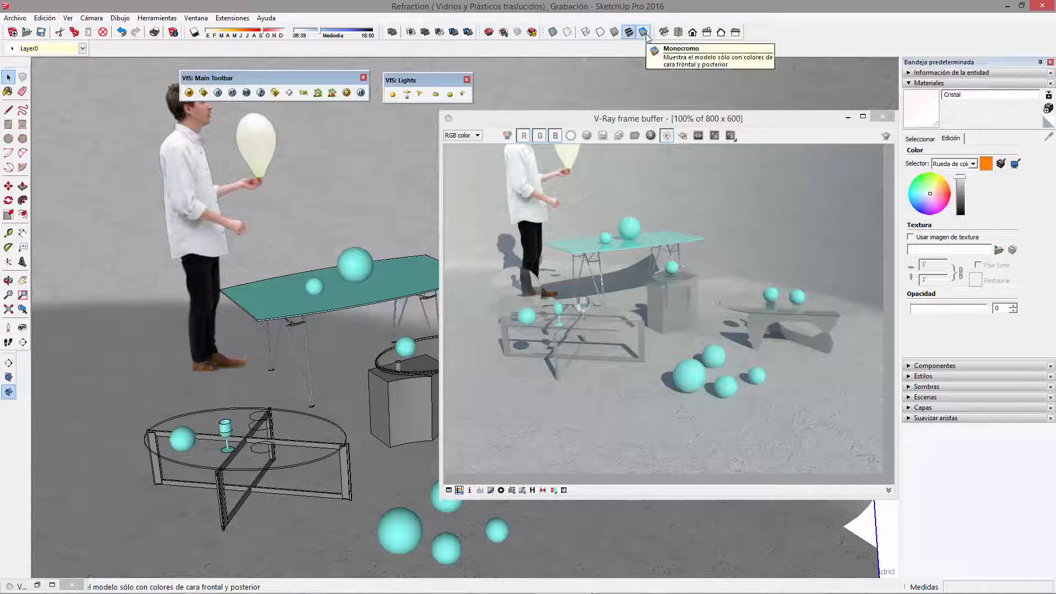
{"action": "right_click", "coordinate": [617, 51]}
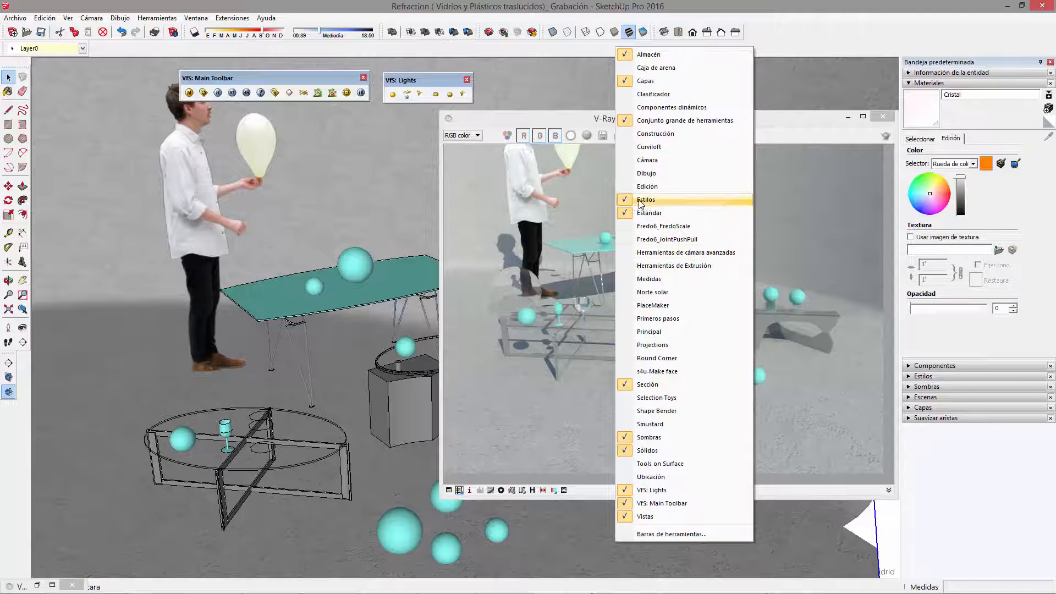
{"action": "left_click", "coordinate": [594, 56]}
{"action": "left_click", "coordinate": [643, 32]}
{"action": "left_click", "coordinate": [177, 365]}
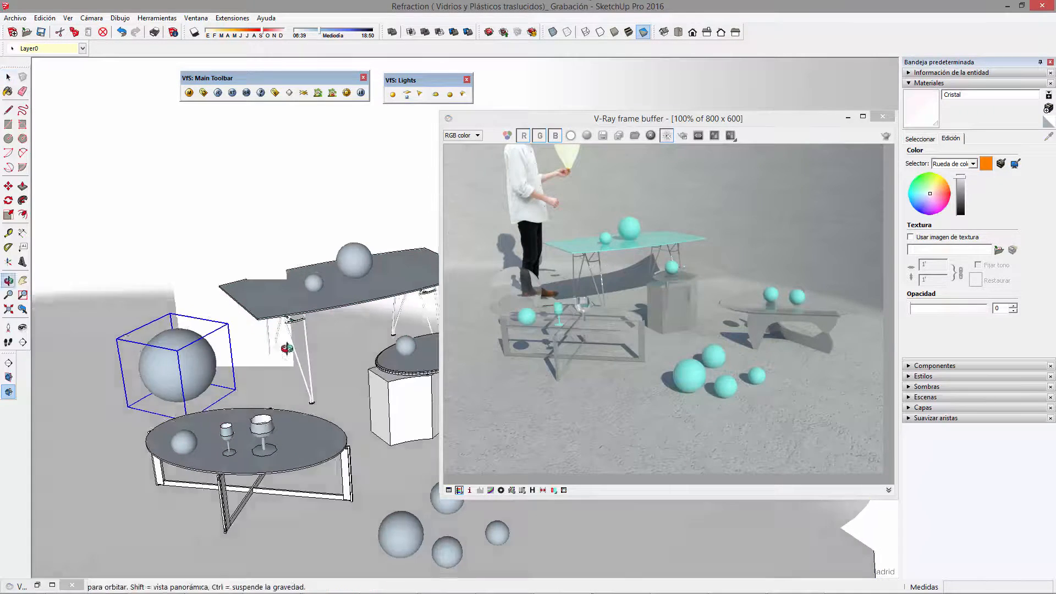
Copy the large sphere to the floor in front of the round table
{"action": "scroll", "coordinate": [226, 379], "scroll_direction": "down", "scroll_amount": 4}
{"action": "mouse_move", "coordinate": [228, 379]}
{"action": "middle_mouse_down"}
{"action": "mouse_move", "coordinate": [419, 228]}
{"action": "mouse_move", "coordinate": [231, 341]}
{"action": "mouse_move", "coordinate": [237, 360]}
{"action": "middle_mouse_up"}
{"action": "key", "text": "m"}
{"action": "key", "text": "ctrl"}
{"action": "left_click", "coordinate": [165, 421]}
{"action": "left_click", "coordinate": [241, 533]}
Fine-tune the copied sphere's position on the floor in front of the round table
{"action": "key", "text": "s"}
{"action": "scroll", "coordinate": [315, 524], "scroll_direction": "up", "scroll_amount": 2}
{"action": "key", "text": "m"}
{"action": "left_click", "coordinate": [314, 530]}
{"action": "left_click", "coordinate": [303, 513]}
{"action": "key", "text": "space"}
{"action": "middle_click_drag", "start_coordinate": [303, 513], "coordinate": [269, 467]}
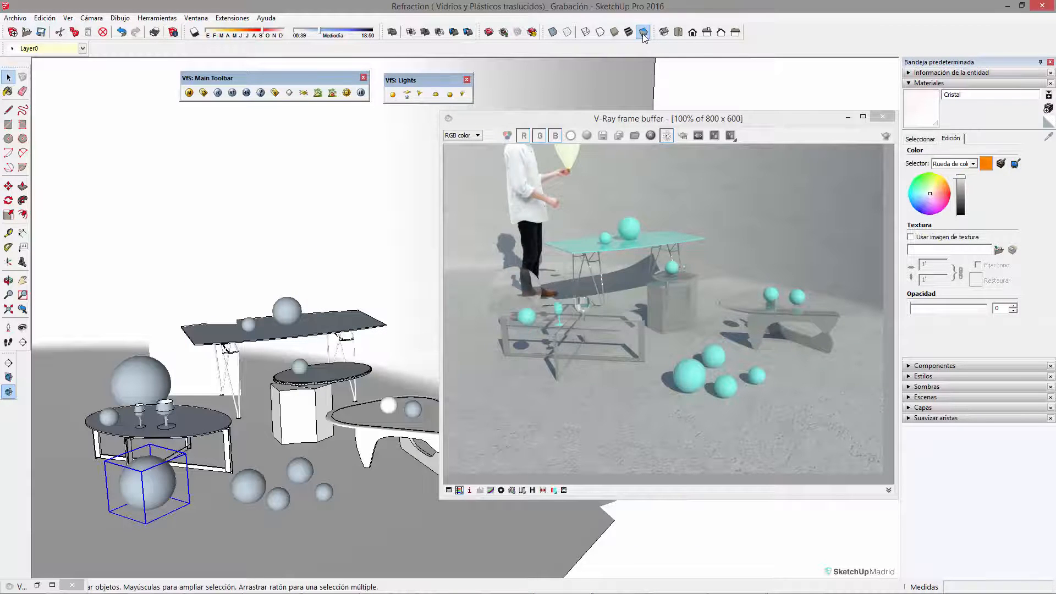
Restore the textured face style and paint the long tabletop and the large sphere on it with the Cristal material
{"action": "left_click", "coordinate": [629, 32]}
{"action": "scroll", "coordinate": [214, 463], "scroll_direction": "up", "scroll_amount": 2}
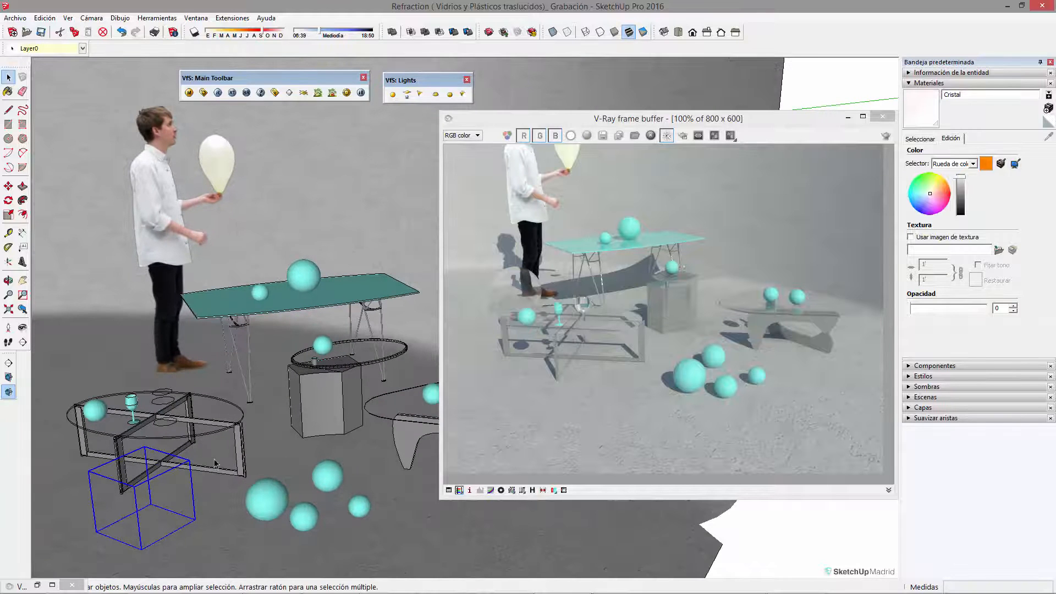
{"action": "key", "text": "b"}
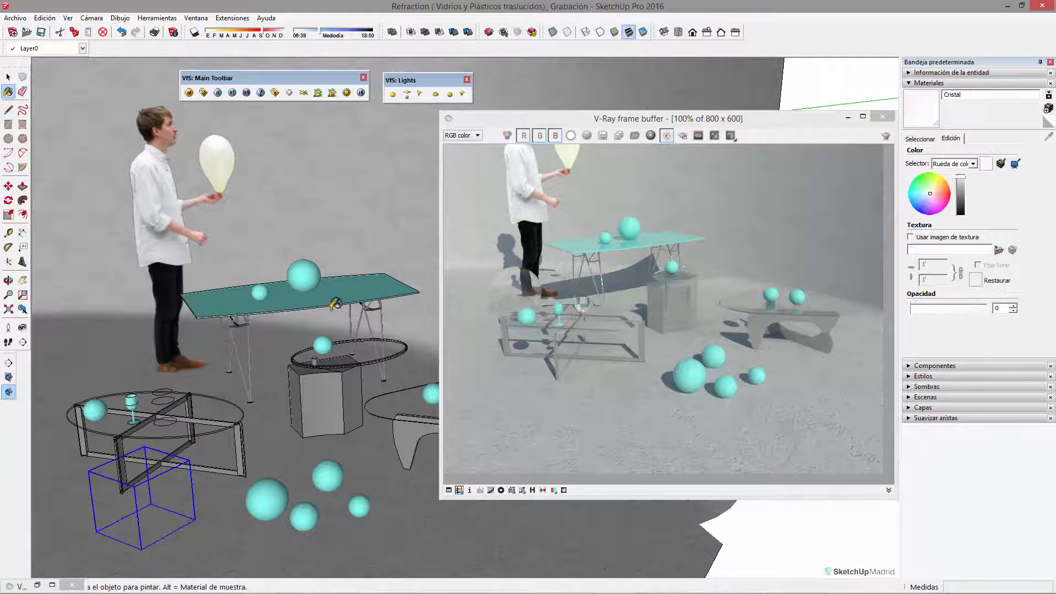
{"action": "left_click", "coordinate": [354, 281]}
{"action": "middle_click_drag", "start_coordinate": [355, 281], "coordinate": [328, 311]}
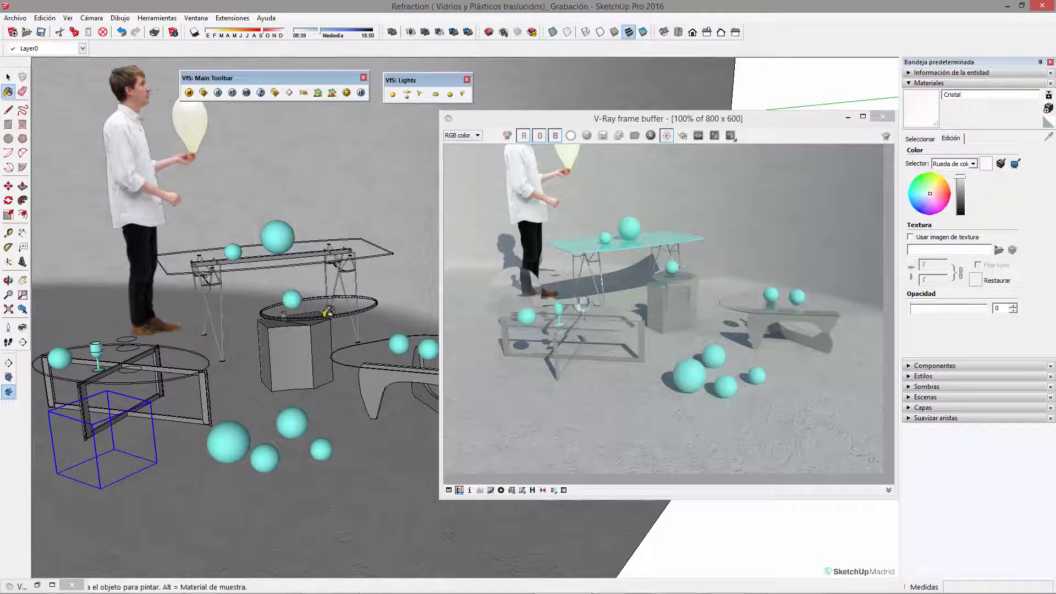
{"action": "left_click", "coordinate": [283, 233]}
{"action": "scroll", "coordinate": [305, 358], "scroll_direction": "up", "scroll_amount": 3}
{"action": "key", "text": "space"}
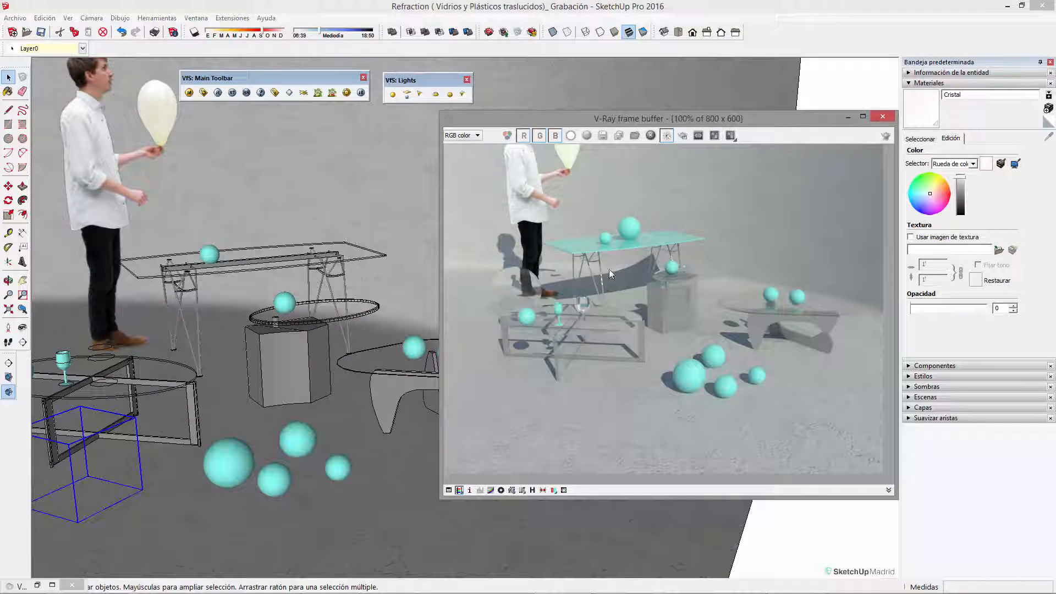
Move the rear and the smallest of the four floor spheres away from the group, towards the curved wooden-legged table
{"action": "mouse_move", "coordinate": [253, 381]}
{"action": "middle_mouse_down", "text": "shift"}
{"action": "mouse_move", "coordinate": [165, 325]}
{"action": "mouse_move", "coordinate": [213, 358]}
{"action": "mouse_move", "coordinate": [324, 318]}
{"action": "mouse_move", "coordinate": [209, 320]}
{"action": "middle_mouse_up", "text": "shift"}
{"action": "left_click", "coordinate": [267, 358]}
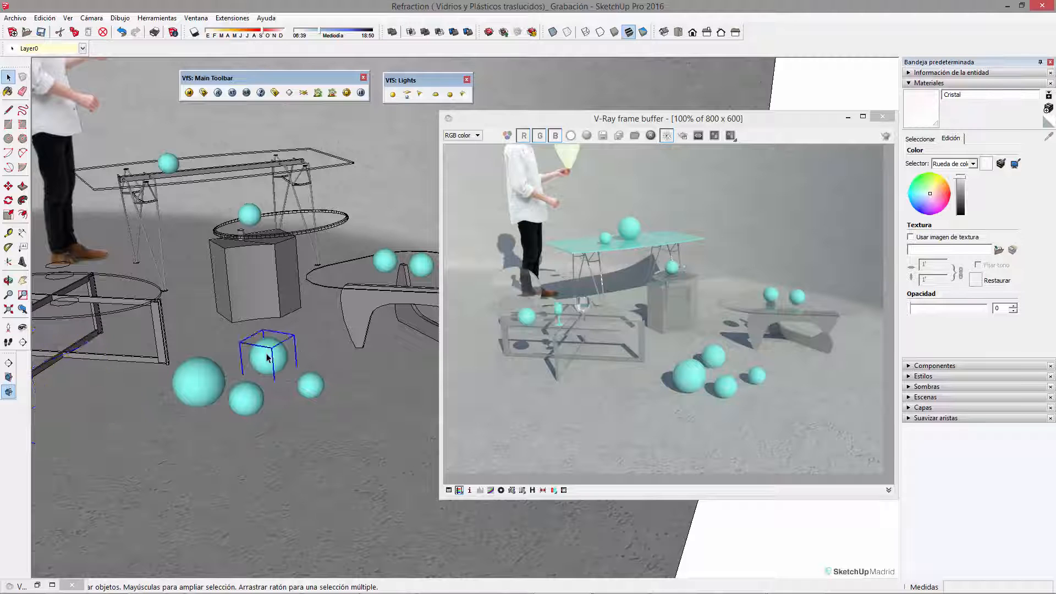
{"action": "left_click", "coordinate": [312, 384], "text": "shift"}
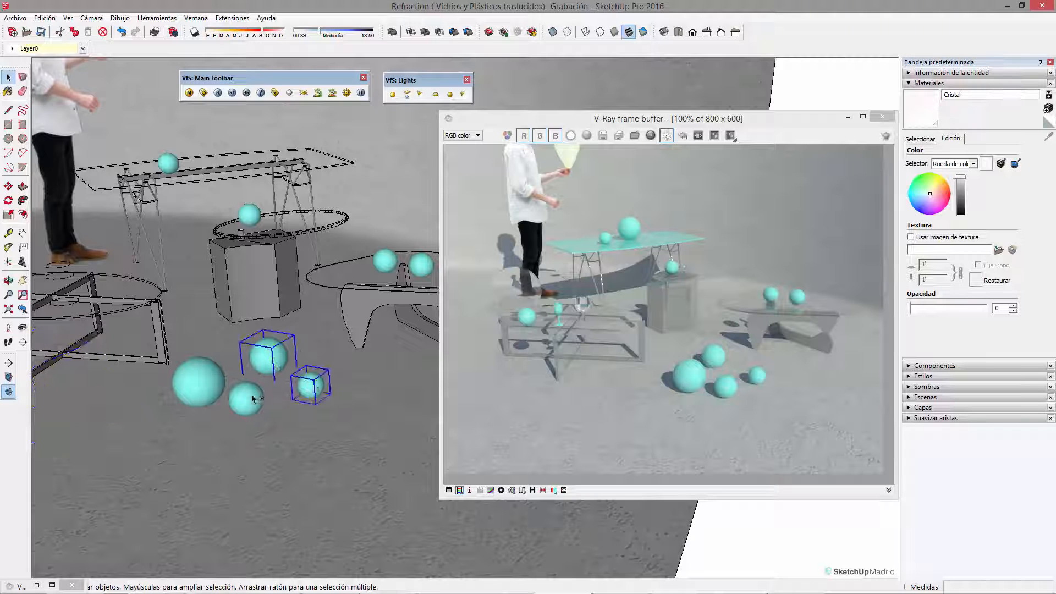
{"action": "key", "text": "m"}
{"action": "left_click", "coordinate": [317, 433]}
{"action": "left_click", "coordinate": [368, 387]}
{"action": "middle_click_drag", "start_coordinate": [354, 381], "coordinate": [337, 409]}
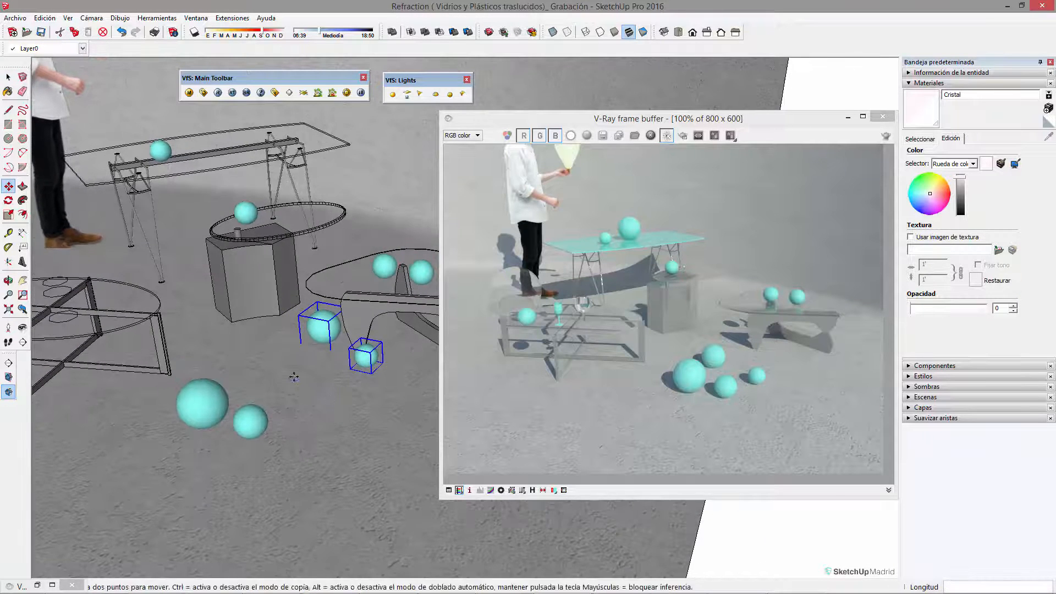
Draw a narrow rectangle on the floor between the sphere pairs and extrude it into a panel about 0.86 m tall
{"action": "middle_click_drag", "start_coordinate": [294, 377], "coordinate": [290, 364]}
{"action": "key", "text": "r"}
{"action": "left_click", "coordinate": [221, 358]}
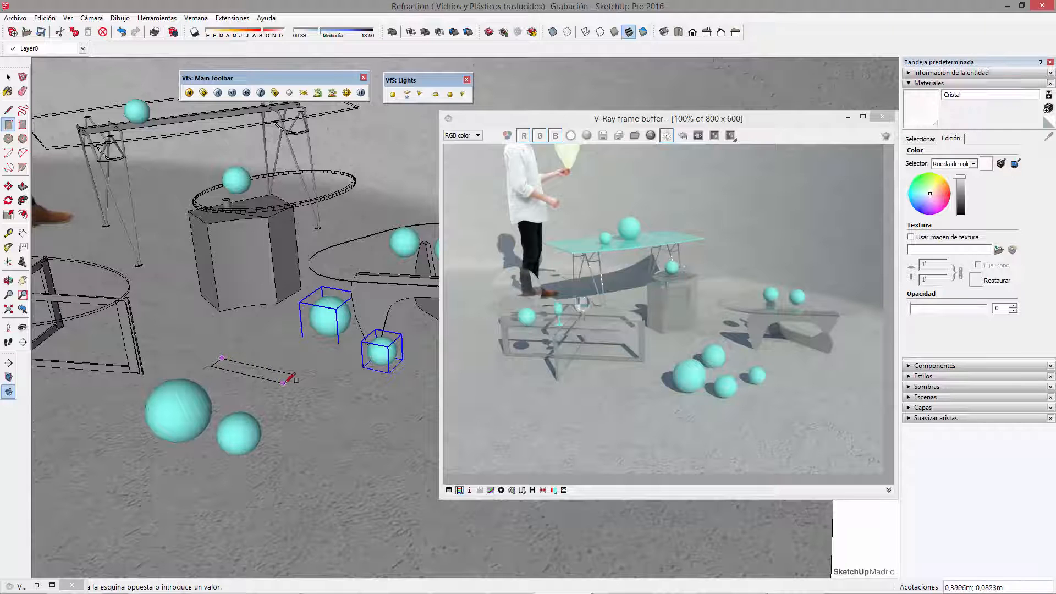
{"action": "left_click", "coordinate": [311, 383]}
{"action": "key", "text": "p"}
{"action": "left_click", "coordinate": [290, 372]}
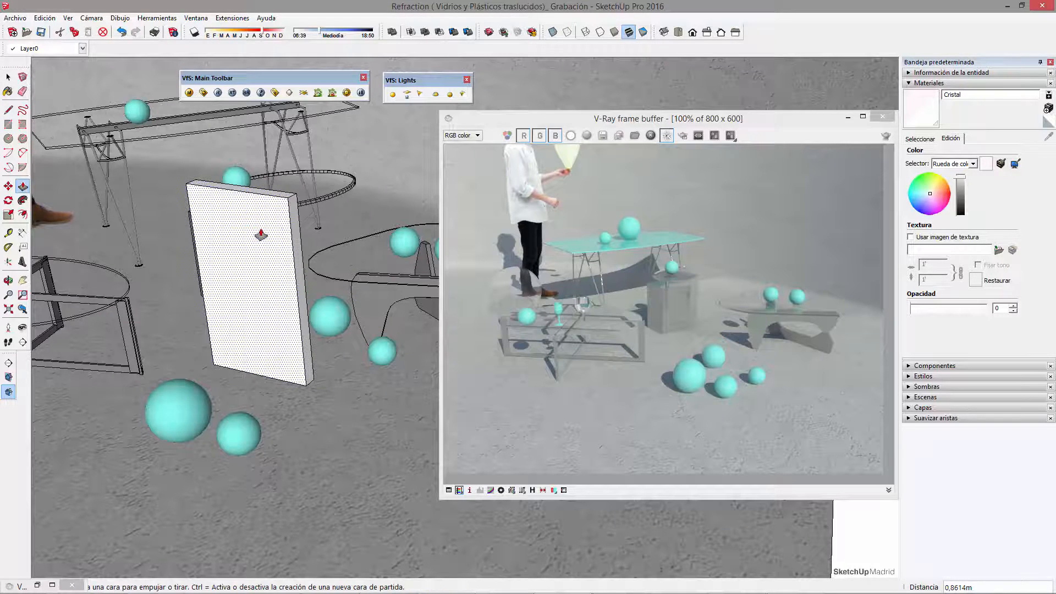
Push the upright panel's face inwards so it becomes a thin sheet
{"action": "scroll", "coordinate": [279, 223], "scroll_direction": "up", "scroll_amount": 3}
{"action": "left_click", "coordinate": [280, 222]}
{"action": "left_click", "coordinate": [287, 213]}
{"action": "key", "text": "space"}
{"action": "scroll", "coordinate": [286, 278], "scroll_direction": "down", "scroll_amount": 3}
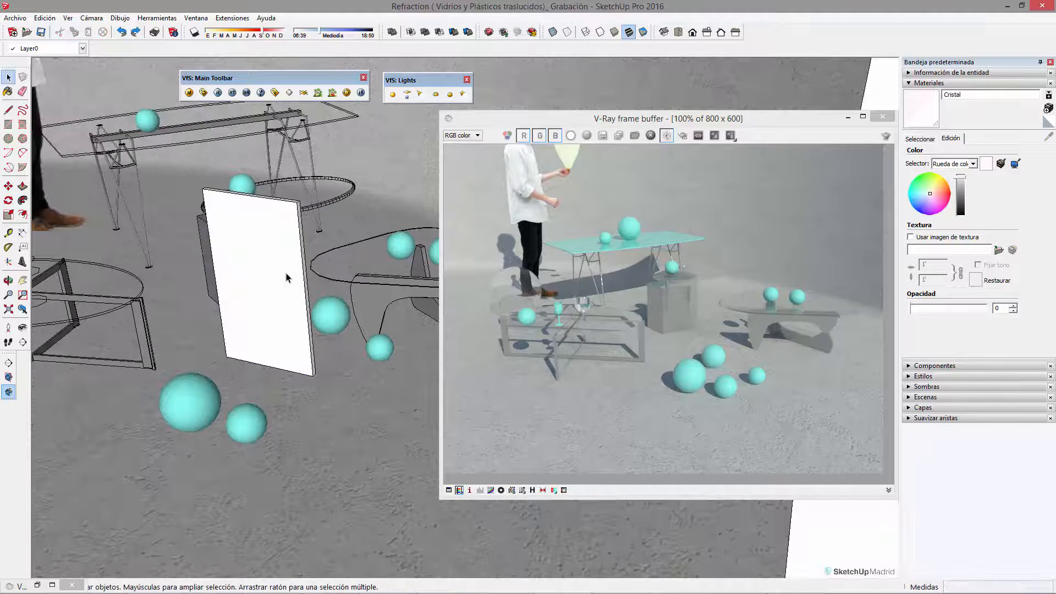
Paint the thin panel with the Cristal material and make it a group
{"action": "key", "text": "b"}
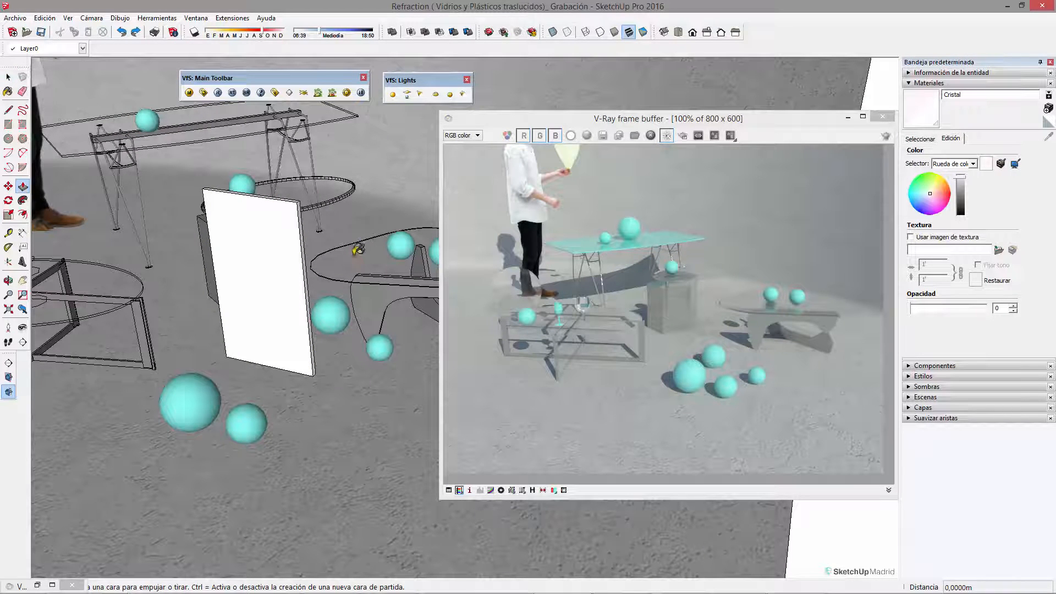
{"action": "left_click", "coordinate": [287, 217]}
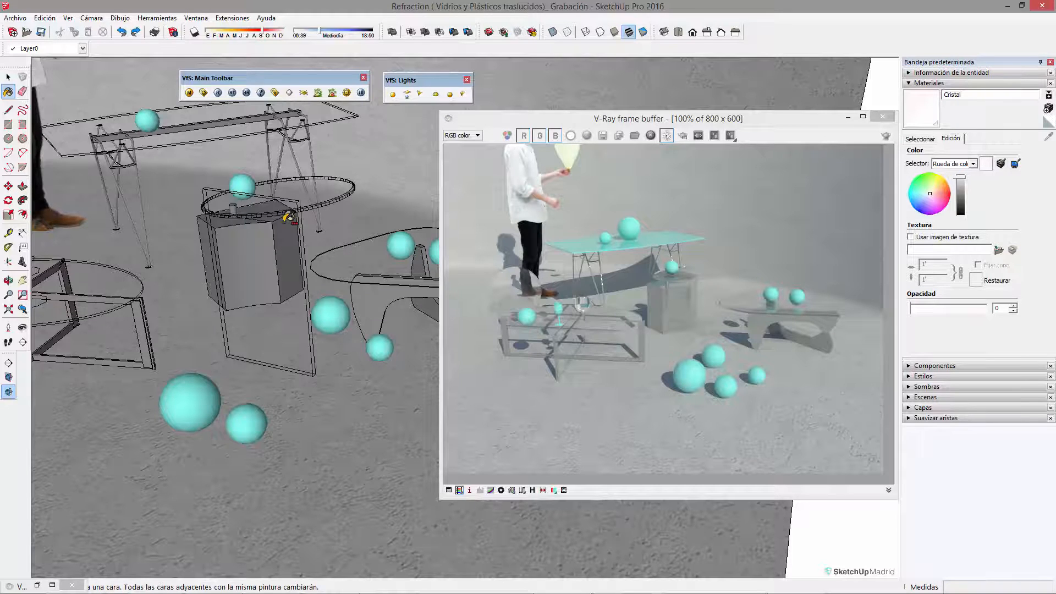
{"action": "key", "text": "space"}
{"action": "middle_click_drag", "start_coordinate": [326, 218], "coordinate": [286, 330]}
{"action": "left_click", "coordinate": [281, 346]}
{"action": "right_click", "coordinate": [280, 354]}
{"action": "left_click", "coordinate": [317, 183]}
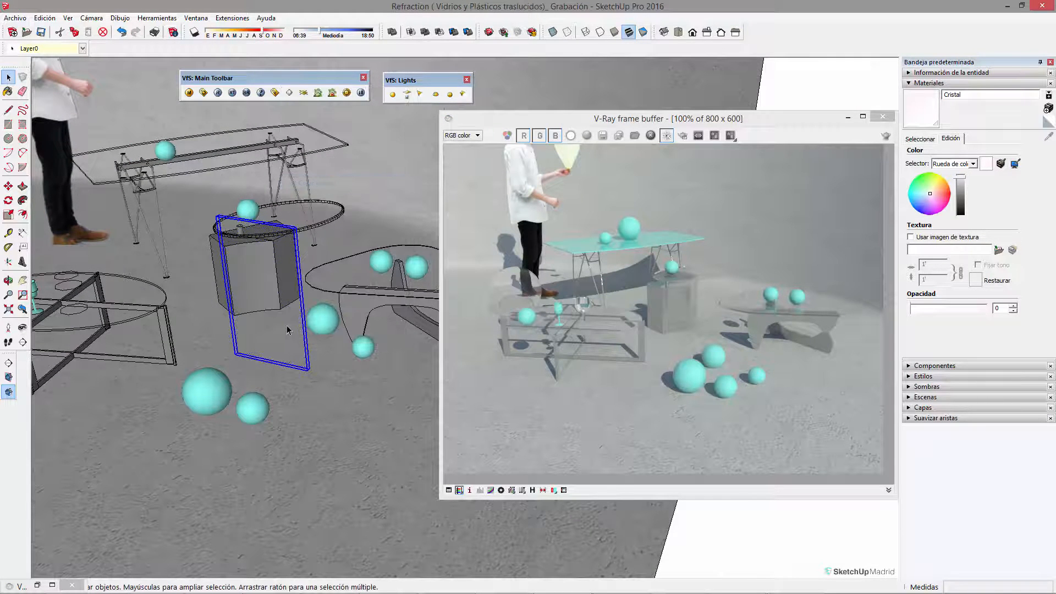
Copy the glass panel twice along the red axis to form a row of three panels
{"action": "key", "text": "m"}
{"action": "key", "text": "ctrl"}
{"action": "left_click", "coordinate": [283, 388]}
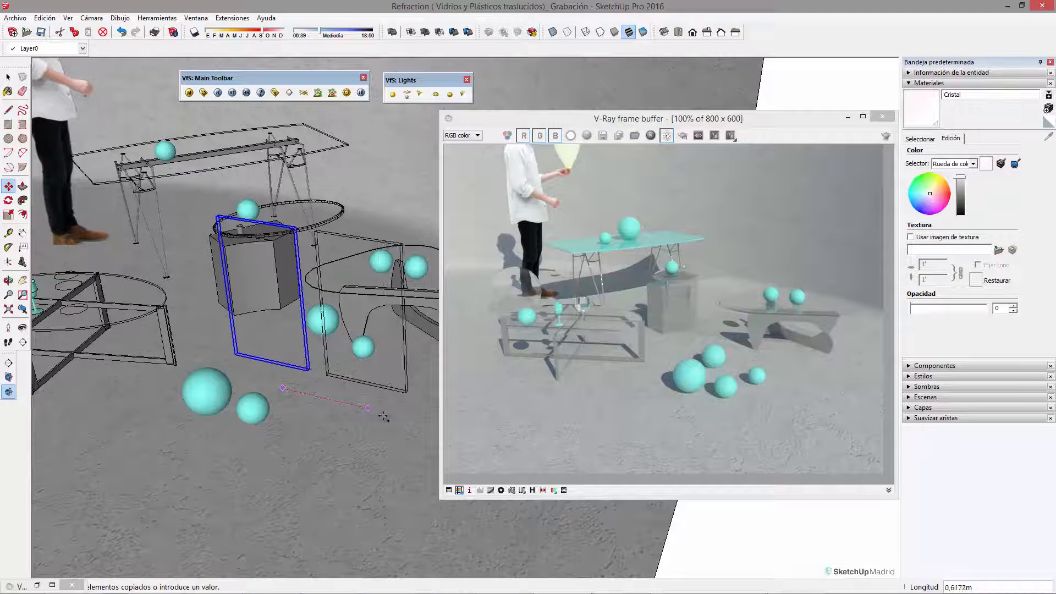
{"action": "key", "text": "Escape"}
{"action": "middle_click_drag", "start_coordinate": [368, 414], "coordinate": [280, 242]}
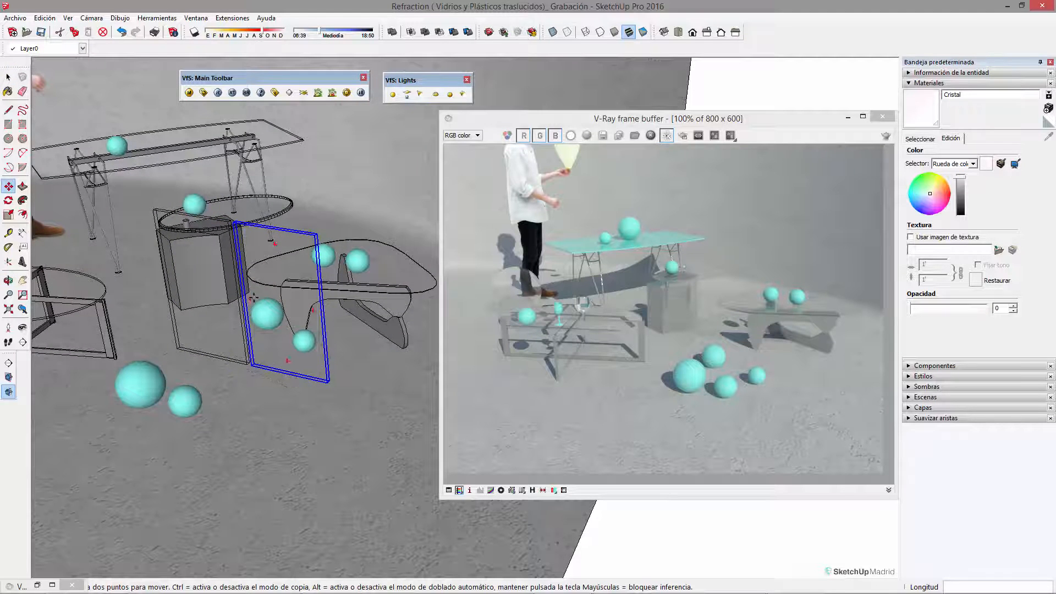
{"action": "left_click", "coordinate": [264, 381]}
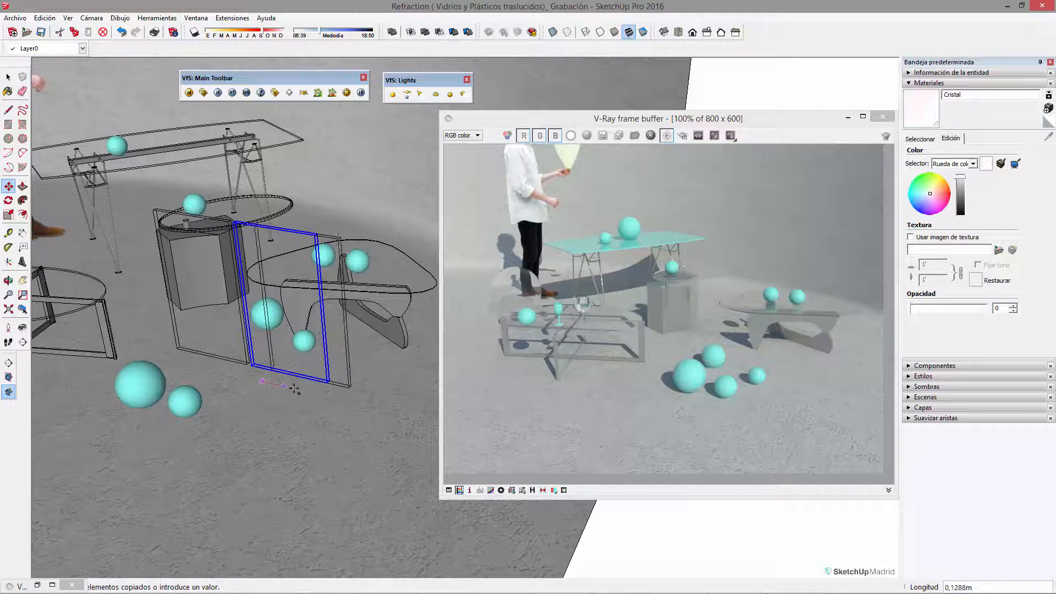
{"action": "left_click", "coordinate": [351, 403]}
{"action": "key", "text": "space"}
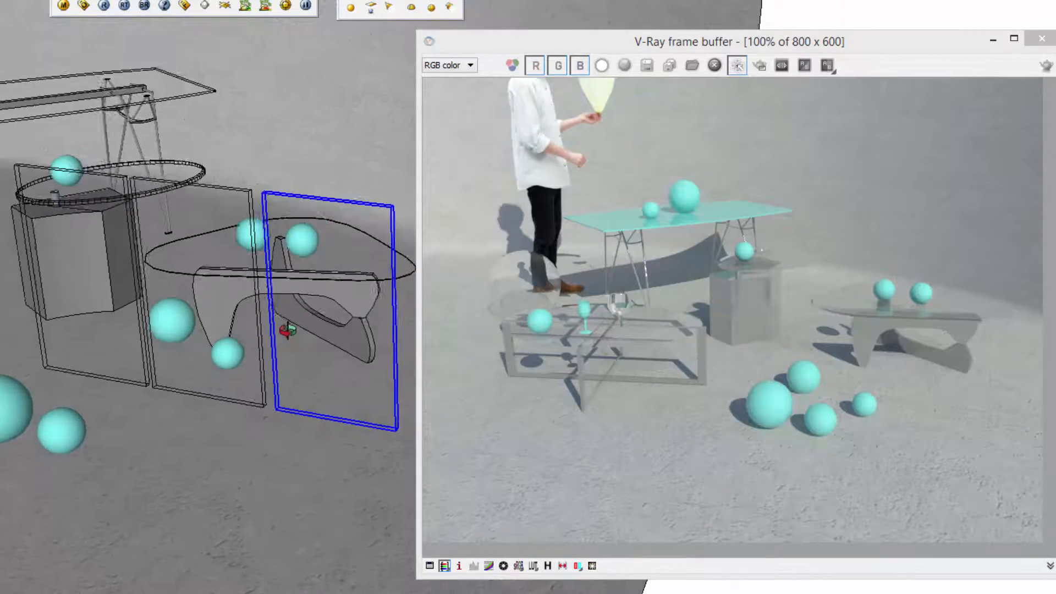
Paint the middle panel with the red Color A05 from the Colores library and rename that material crista 75
{"action": "middle_click_drag", "start_coordinate": [290, 289], "coordinate": [187, 269], "text": "alt"}
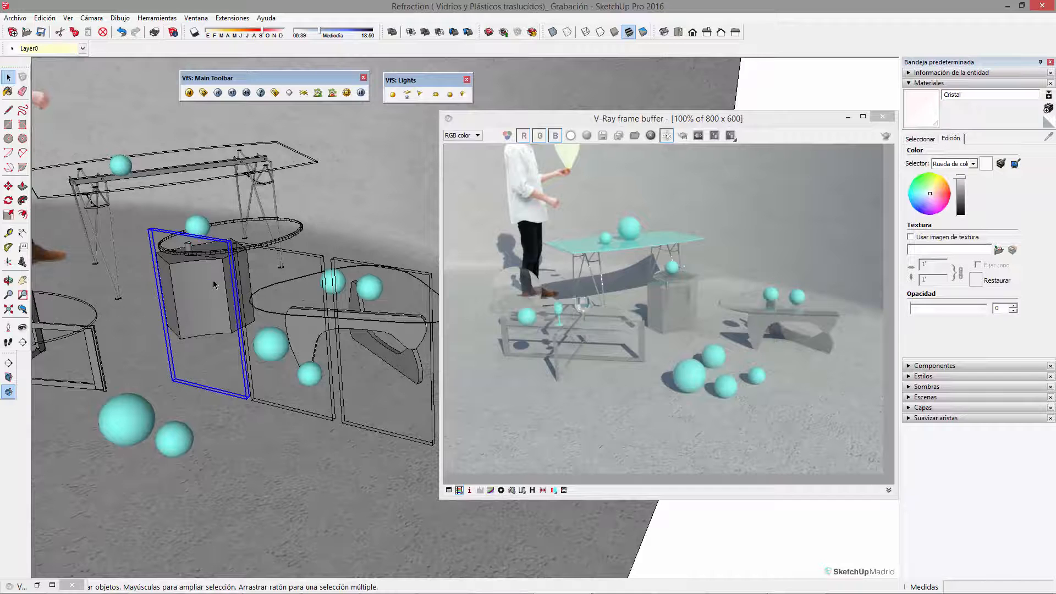
{"action": "left_click", "coordinate": [262, 296]}
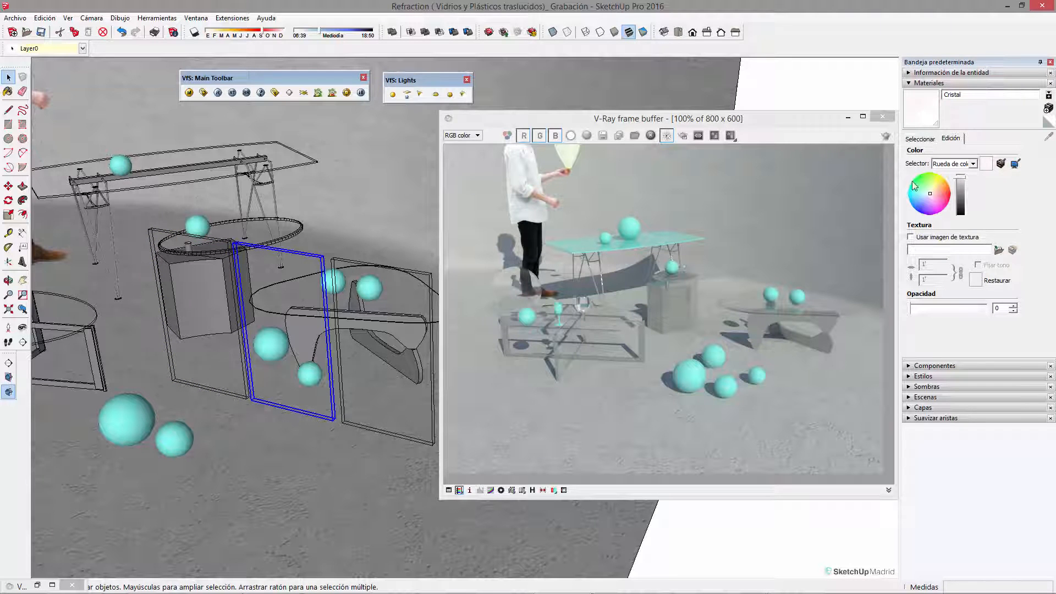
{"action": "left_click", "coordinate": [929, 140]}
{"action": "scroll", "coordinate": [1006, 192], "scroll_direction": "up", "scroll_amount": 3}
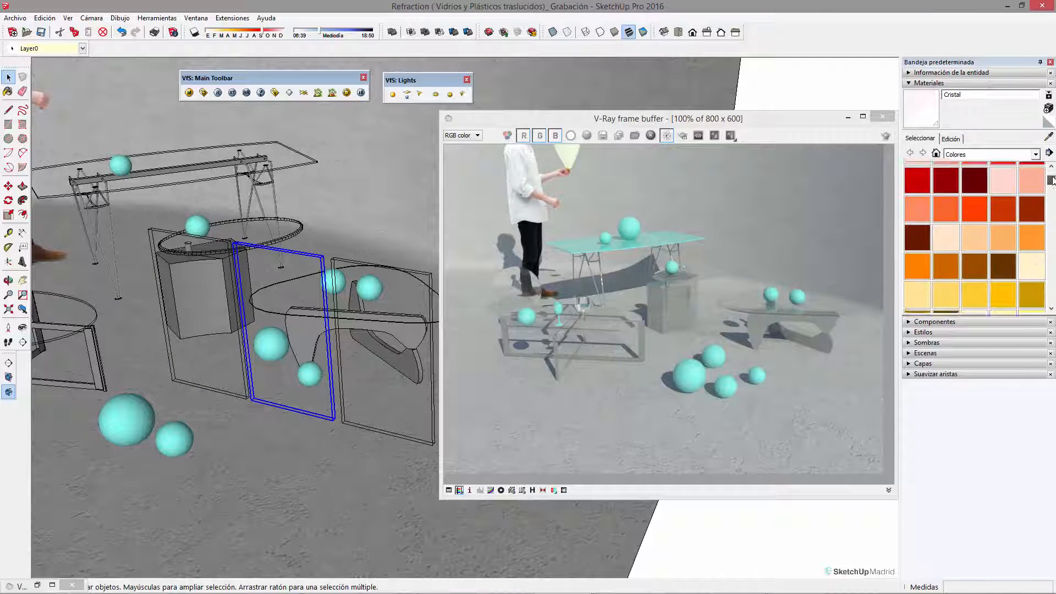
{"action": "left_click", "coordinate": [1031, 176]}
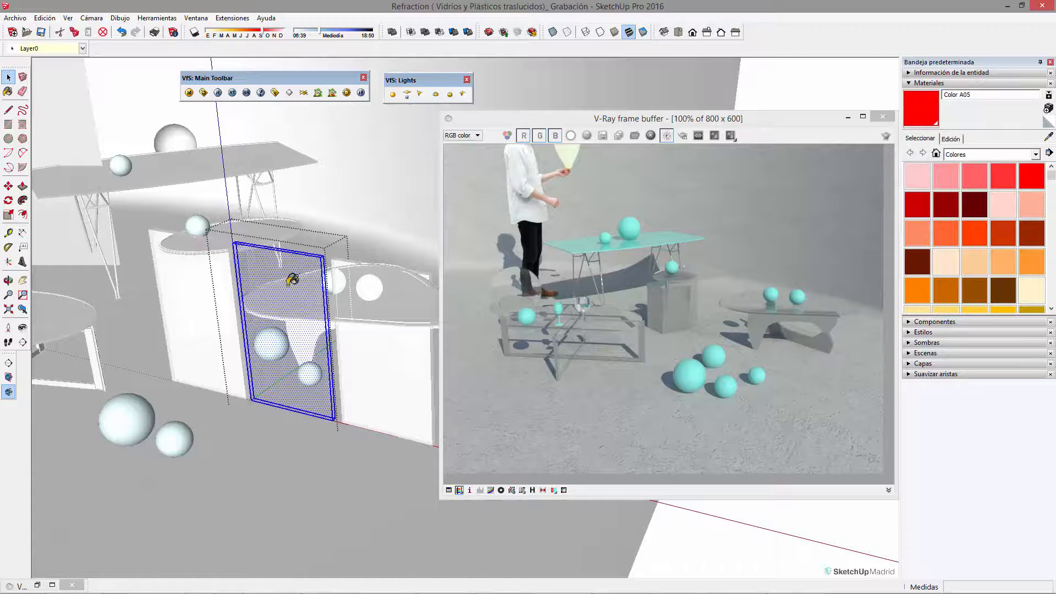
{"action": "left_click", "coordinate": [294, 270]}
{"action": "key", "text": "space"}
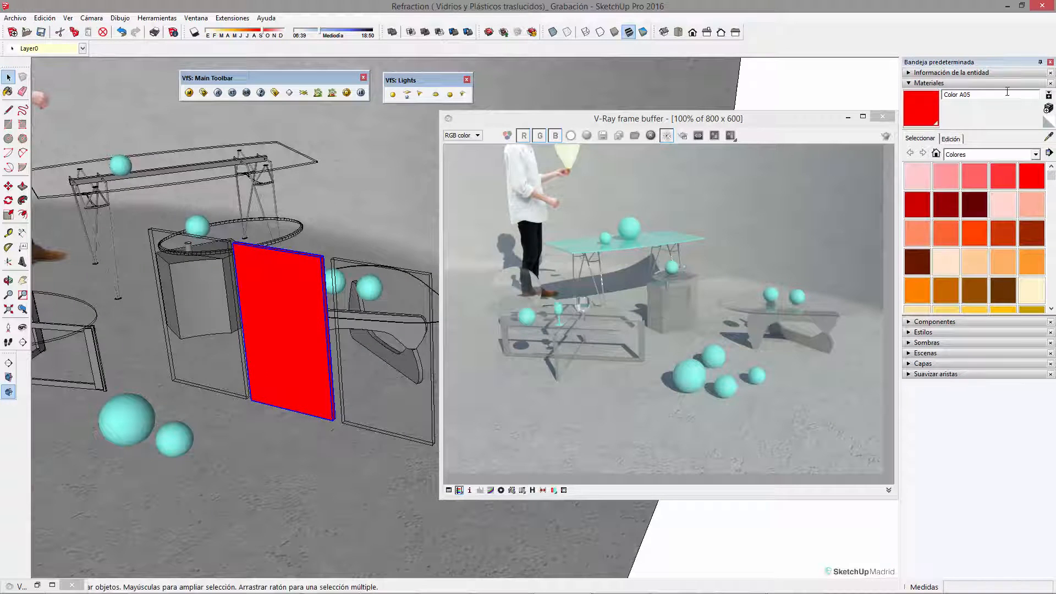
{"action": "left_click", "coordinate": [968, 94]}
{"action": "type", "text": "crista 75"}
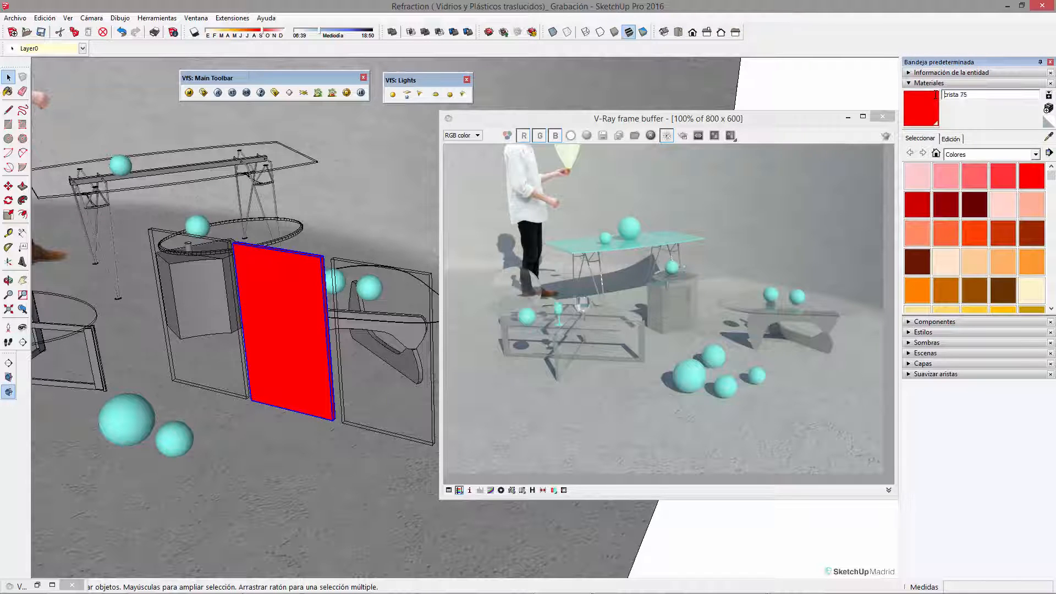
Paint the panel beside the red one with the orange Color C04 and rename that material cristal 50
{"action": "left_click", "coordinate": [365, 320]}
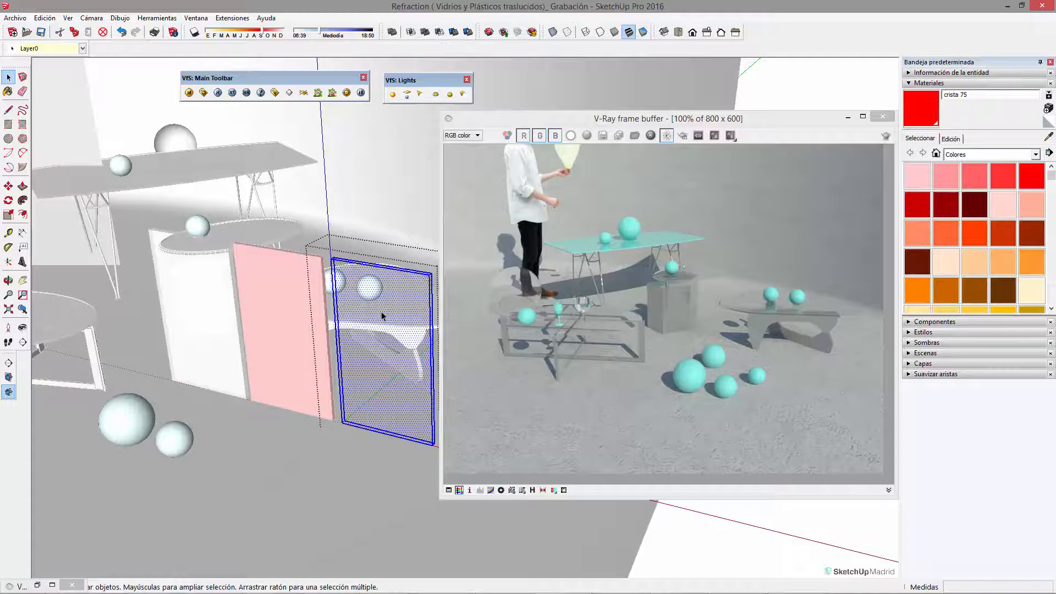
{"action": "left_click", "coordinate": [1032, 263]}
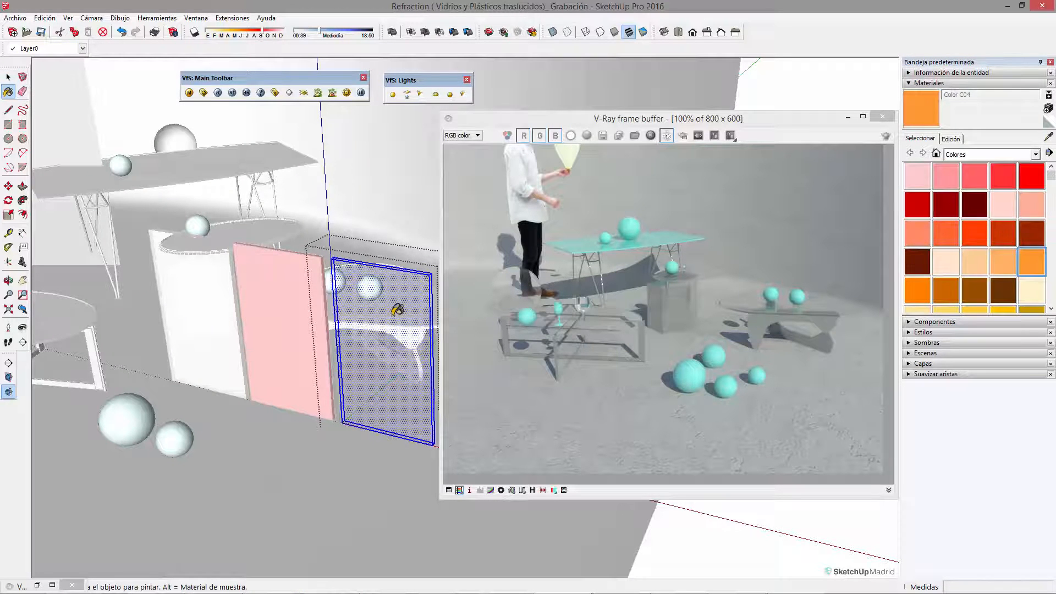
{"action": "left_click", "coordinate": [419, 311]}
{"action": "key", "text": "space"}
{"action": "left_click_drag", "start_coordinate": [974, 94], "coordinate": [927, 92]}
{"action": "type", "text": "cristal 50"}
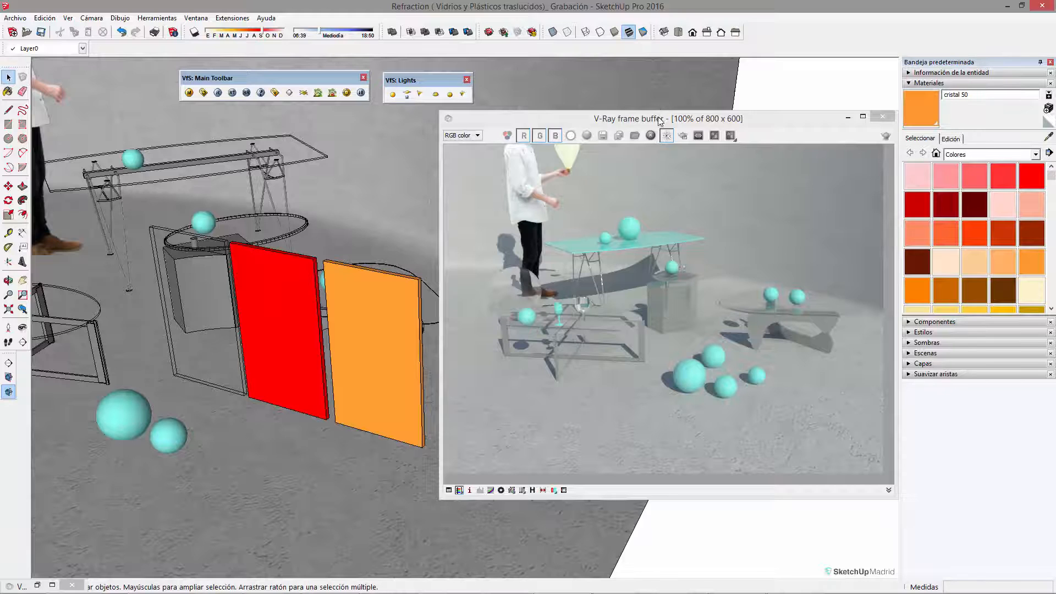
Sample the red panel's crista 75 material, show it in the V-Ray material editor and preview it
{"action": "left_click_drag", "start_coordinate": [660, 121], "coordinate": [703, 105]}
{"action": "left_click", "coordinate": [304, 287]}
{"action": "key", "text": "b"}
{"action": "left_click", "coordinate": [299, 284], "text": "alt"}
{"action": "left_click_drag", "start_coordinate": [766, 95], "coordinate": [766, 98]}
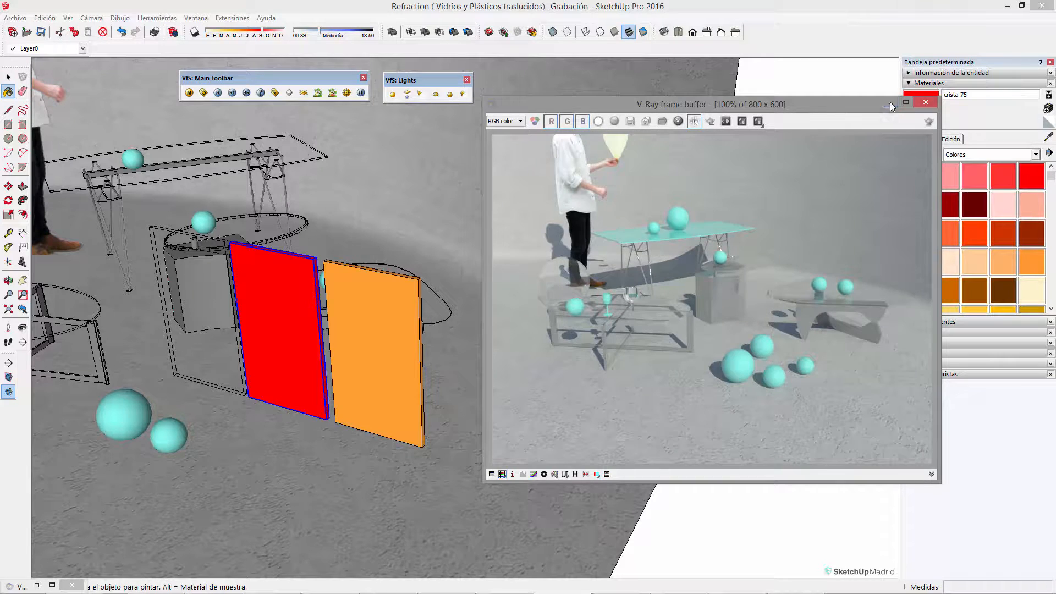
{"action": "left_click", "coordinate": [890, 104]}
{"action": "mouse_move", "coordinate": [385, 250]}
{"action": "middle_mouse_down", "text": "shift"}
{"action": "mouse_move", "coordinate": [527, 228]}
{"action": "mouse_move", "coordinate": [515, 284]}
{"action": "mouse_move", "coordinate": [503, 281]}
{"action": "middle_mouse_up", "text": "shift"}
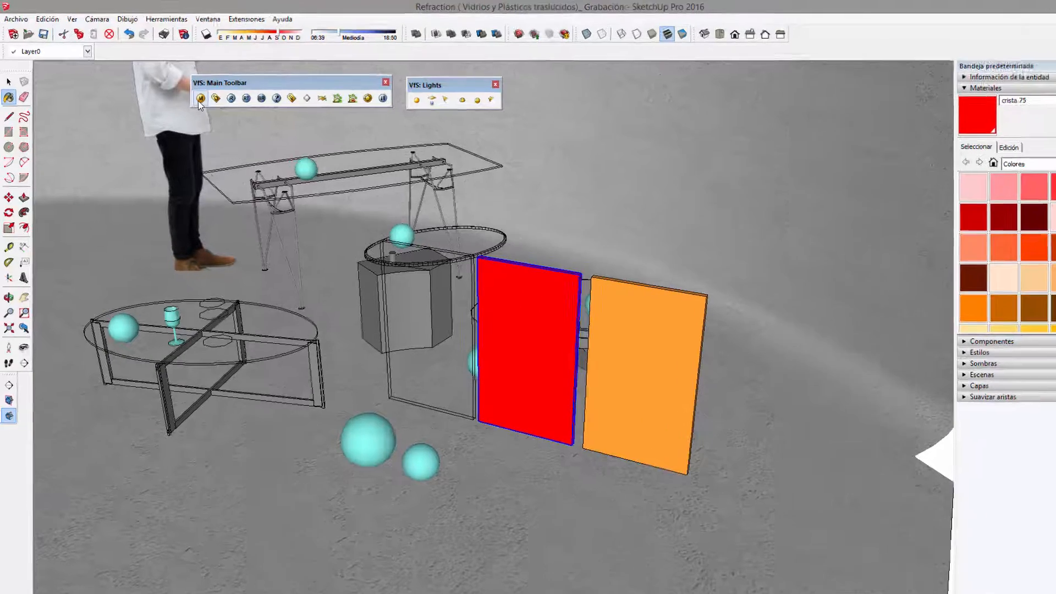
{"action": "left_click", "coordinate": [201, 98]}
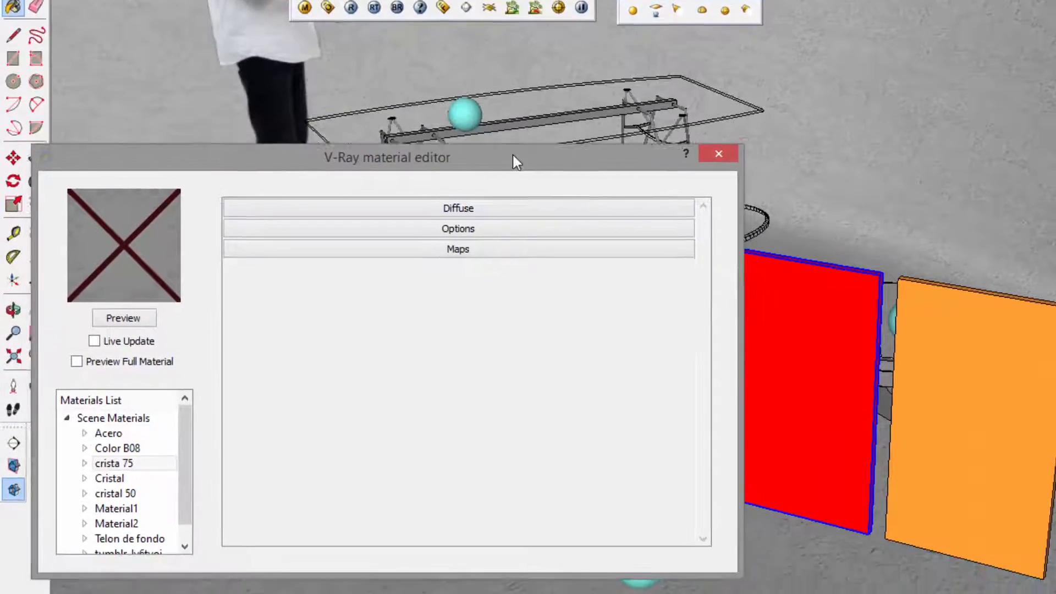
{"action": "left_click", "coordinate": [135, 316]}
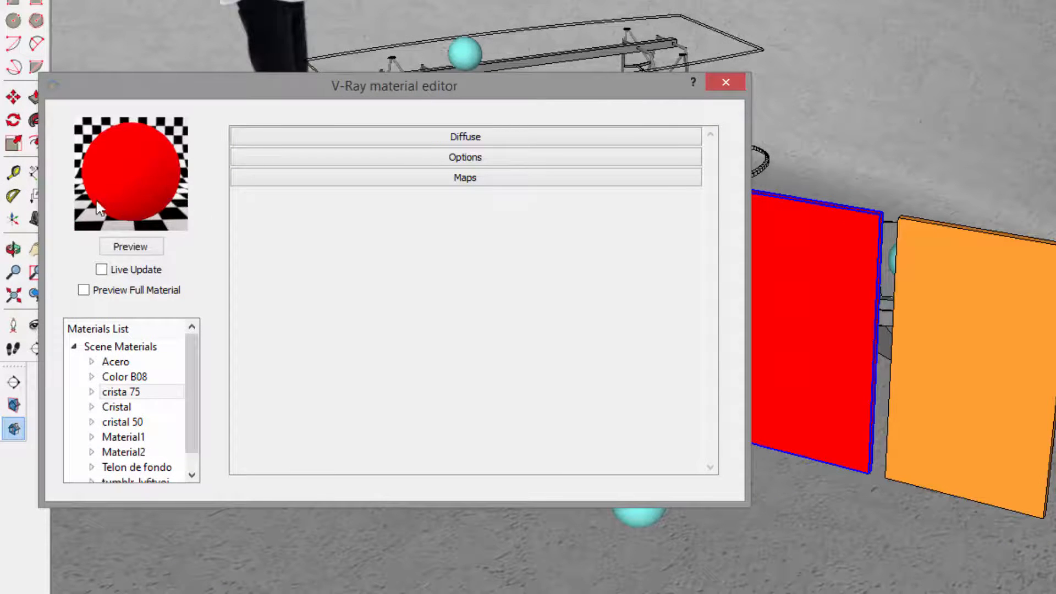
{"action": "left_click_drag", "start_coordinate": [743, 501], "coordinate": [710, 590]}
Set the Diffuse transparency colour of crista 75 to pure white (255, 255, 255)
{"action": "left_click", "coordinate": [538, 138]}
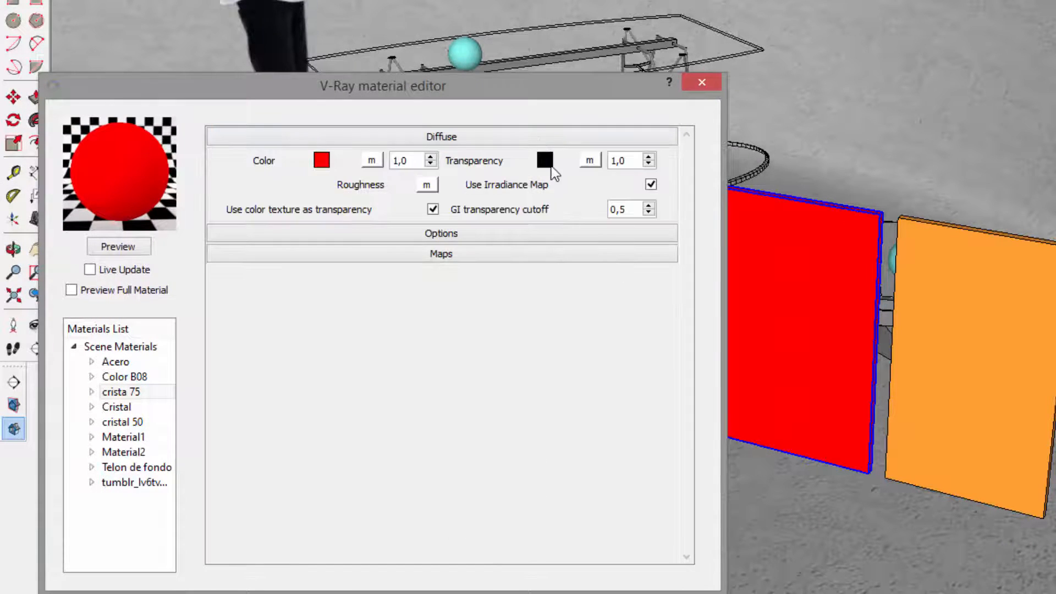
{"action": "left_click", "coordinate": [545, 161]}
{"action": "left_click_drag", "start_coordinate": [584, 267], "coordinate": [579, 193]}
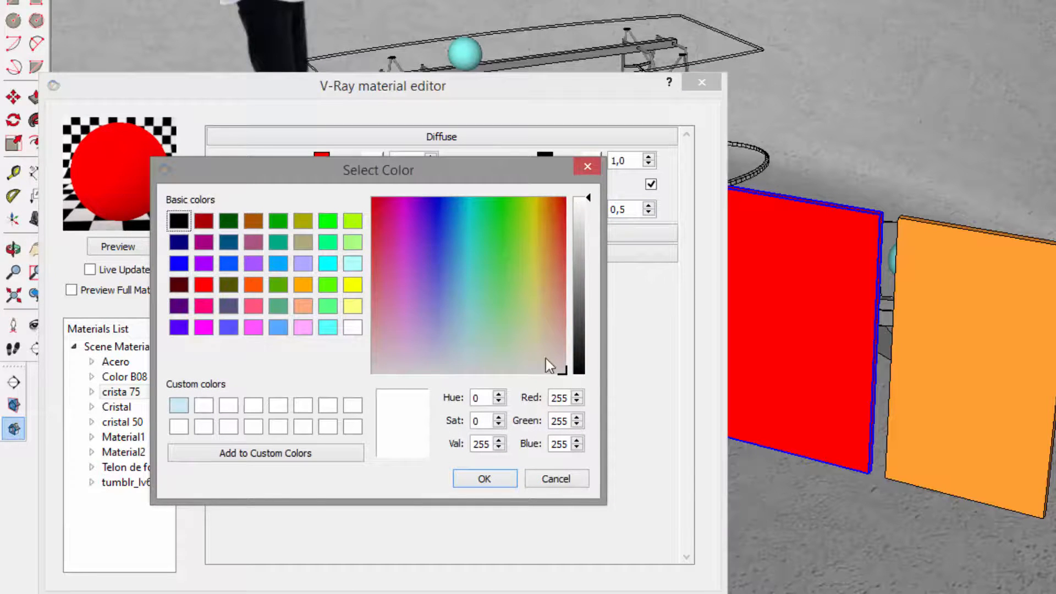
{"action": "left_click", "coordinate": [484, 478]}
{"action": "left_click", "coordinate": [529, 137]}
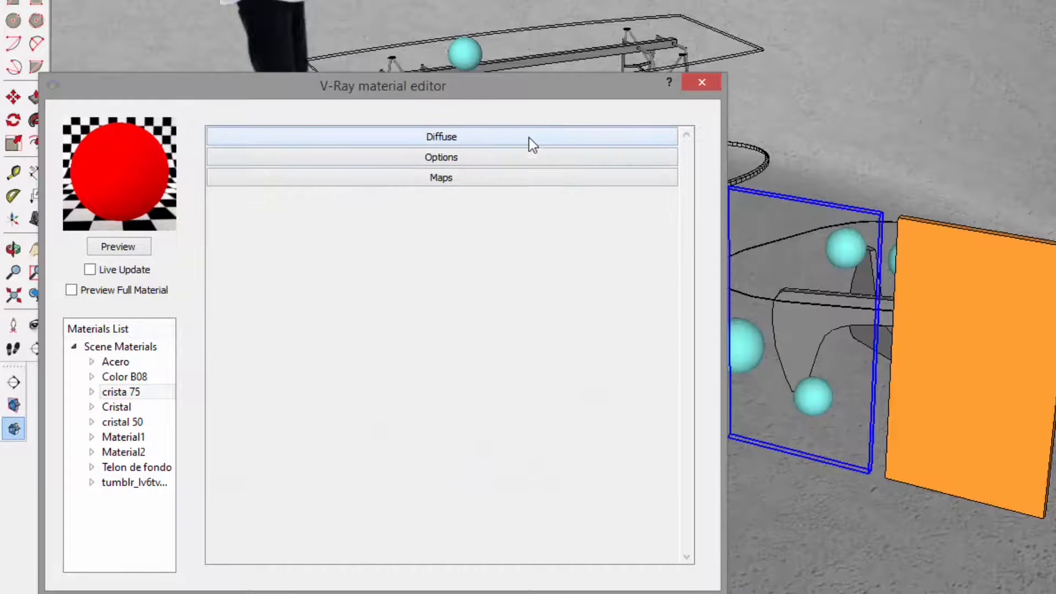
Add a Reflection layer and a Refraction layer to crista 75, updating the material preview after each
{"action": "right_click", "coordinate": [136, 391]}
{"action": "mouse_move", "coordinate": [240, 399]}
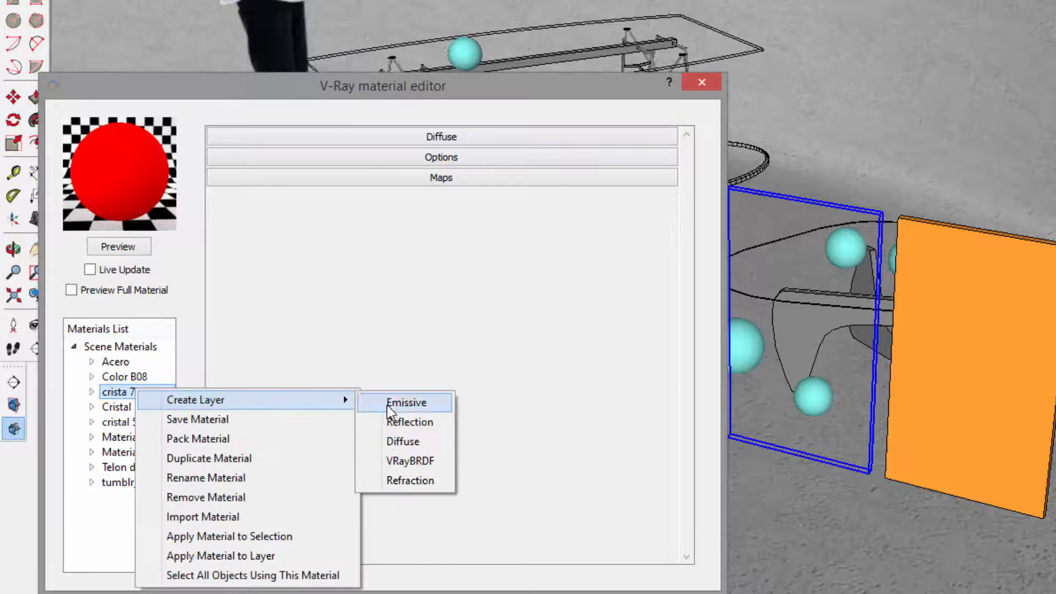
{"action": "left_click", "coordinate": [408, 419]}
{"action": "left_click", "coordinate": [101, 252]}
{"action": "right_click", "coordinate": [126, 394]}
{"action": "mouse_move", "coordinate": [205, 407]}
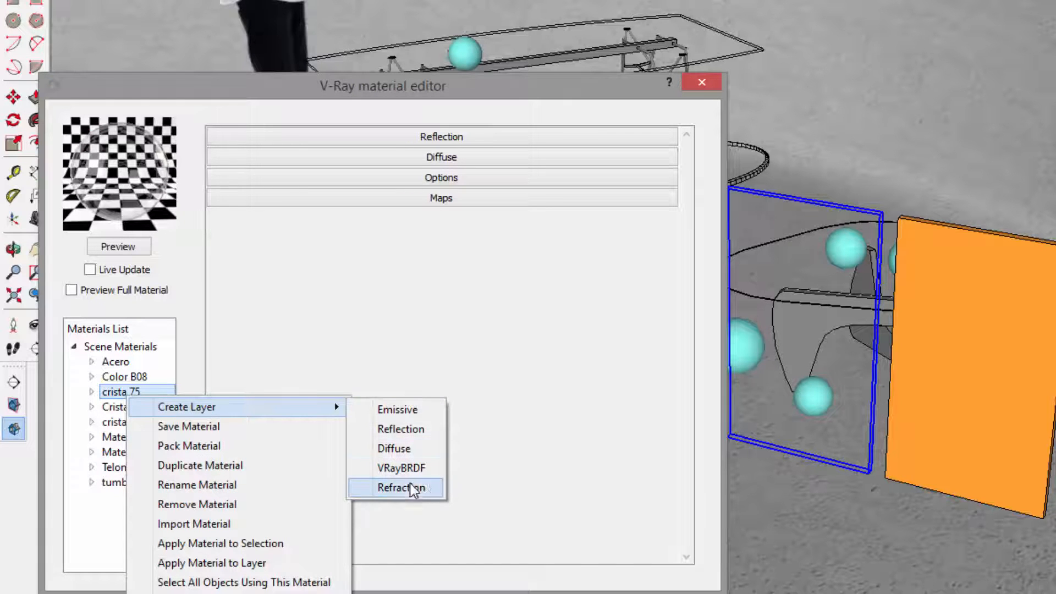
{"action": "left_click", "coordinate": [424, 487]}
{"action": "left_click", "coordinate": [126, 247]}
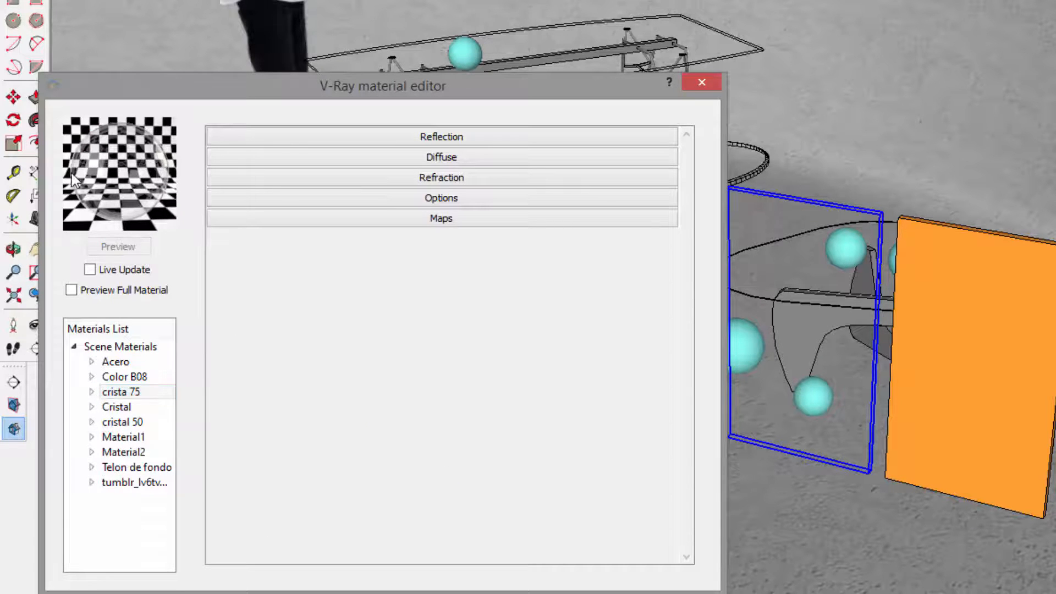
{"action": "left_click_drag", "start_coordinate": [606, 209], "coordinate": [586, 90]}
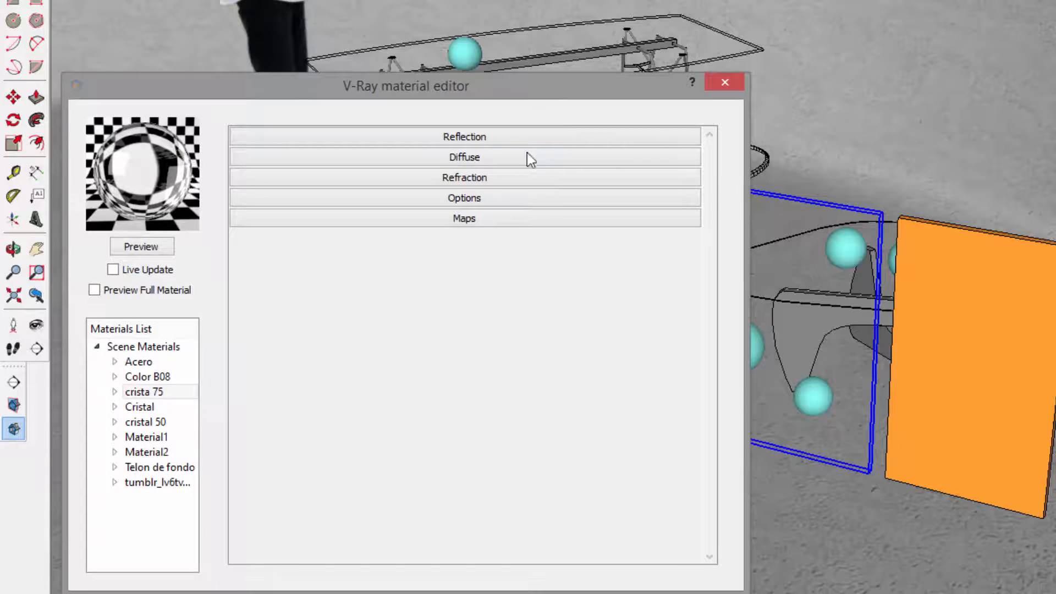
Set the Refraction glossiness of crista 75 to 0,75 and its subdivs to 16
{"action": "left_click", "coordinate": [500, 177]}
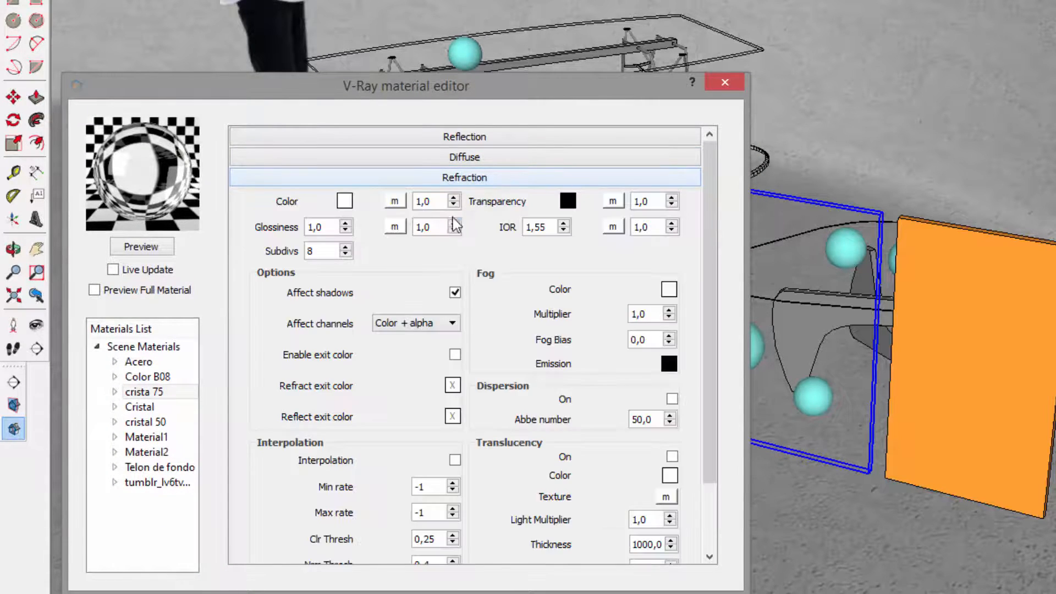
{"action": "left_click_drag", "start_coordinate": [334, 227], "coordinate": [304, 226]}
{"action": "type", "text": "0,75"}
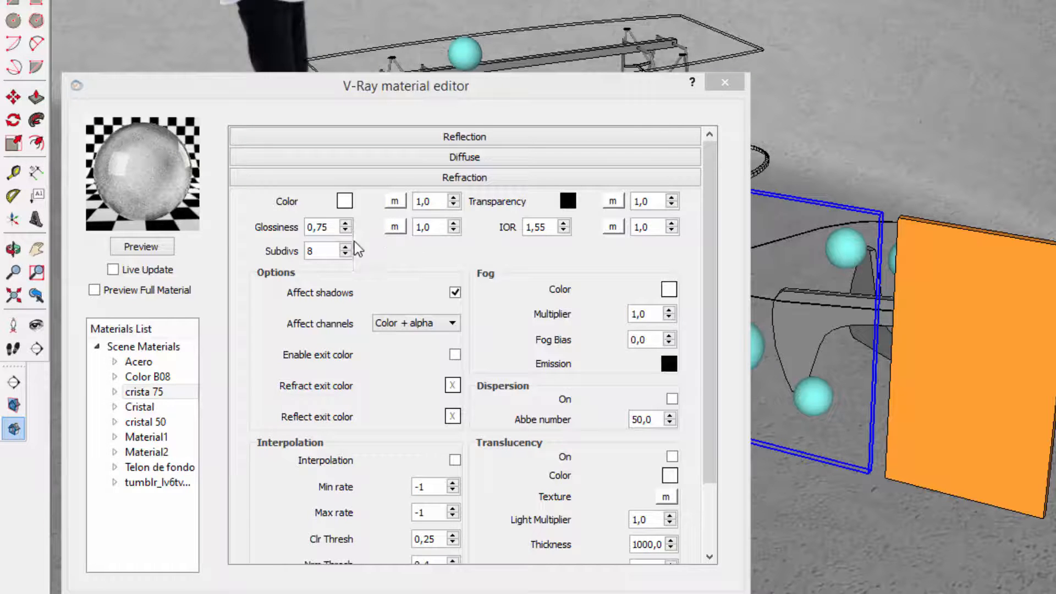
{"action": "double_click", "coordinate": [309, 250]}
{"action": "type", "text": "16"}
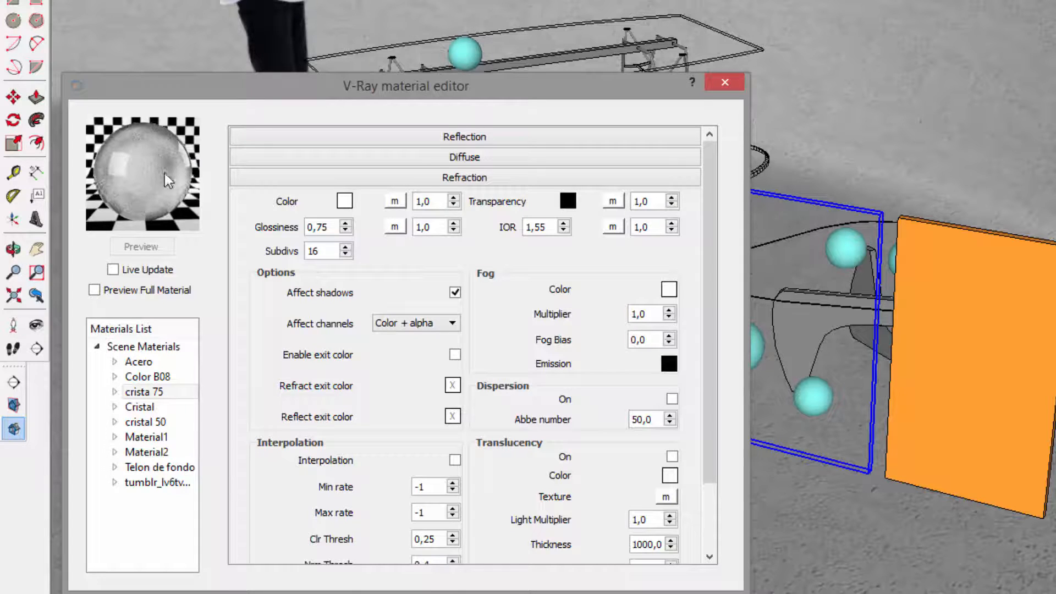
Sample the orange panel's cristal 50 material, set its Diffuse transparency to pure white and preview it
{"action": "left_click", "coordinate": [1003, 289], "text": "alt"}
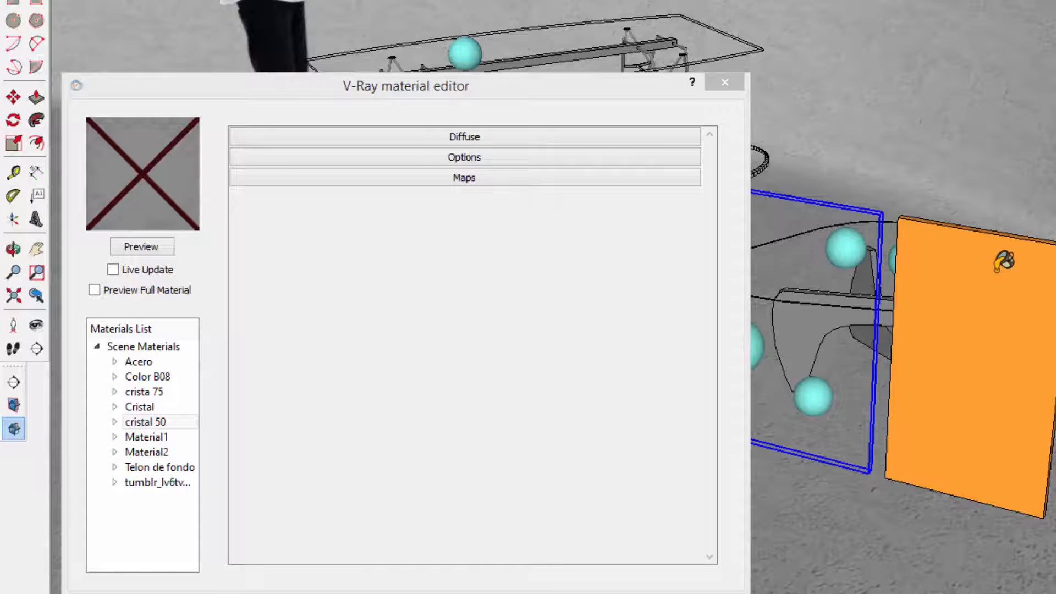
{"action": "left_click", "coordinate": [411, 136]}
{"action": "left_click", "coordinate": [569, 159]}
{"action": "left_click_drag", "start_coordinate": [606, 228], "coordinate": [604, 182]}
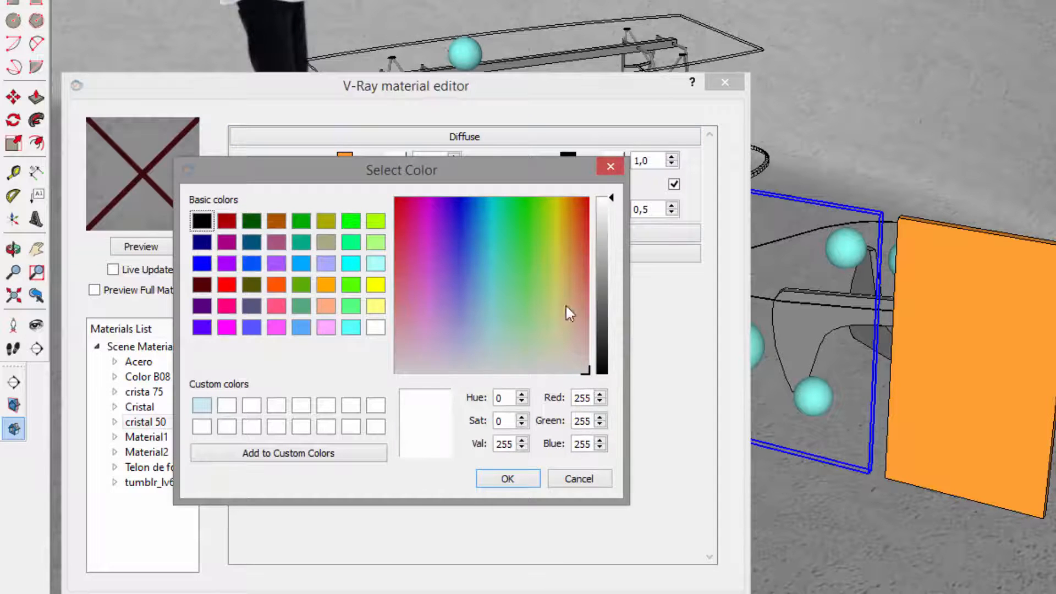
{"action": "left_click", "coordinate": [522, 481]}
{"action": "left_click", "coordinate": [143, 243]}
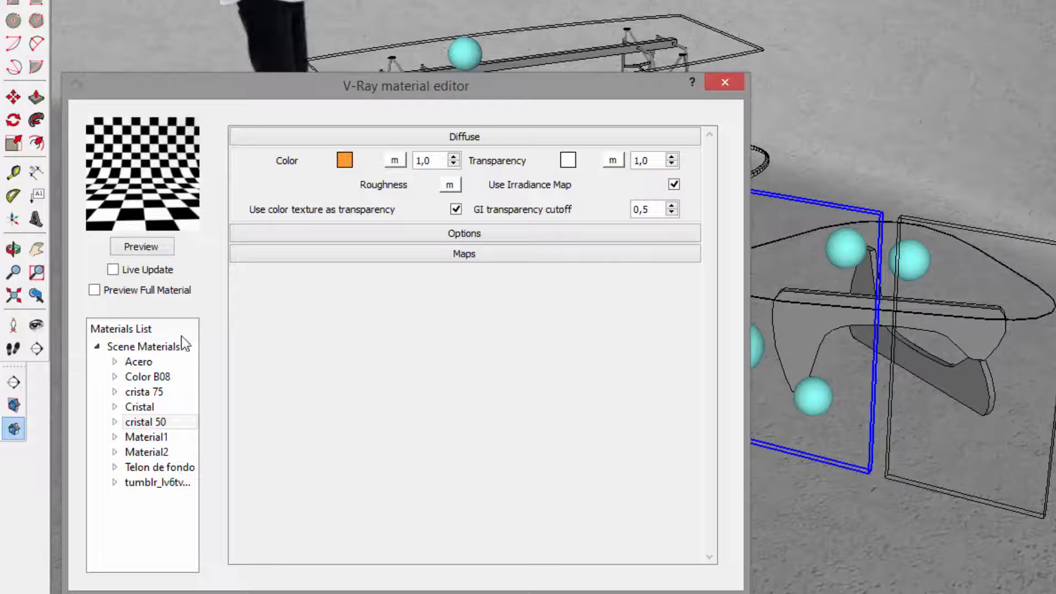
Add a Reflection layer and a Refraction layer to the cristal 50 material
{"action": "right_click", "coordinate": [170, 421]}
{"action": "mouse_move", "coordinate": [275, 434]}
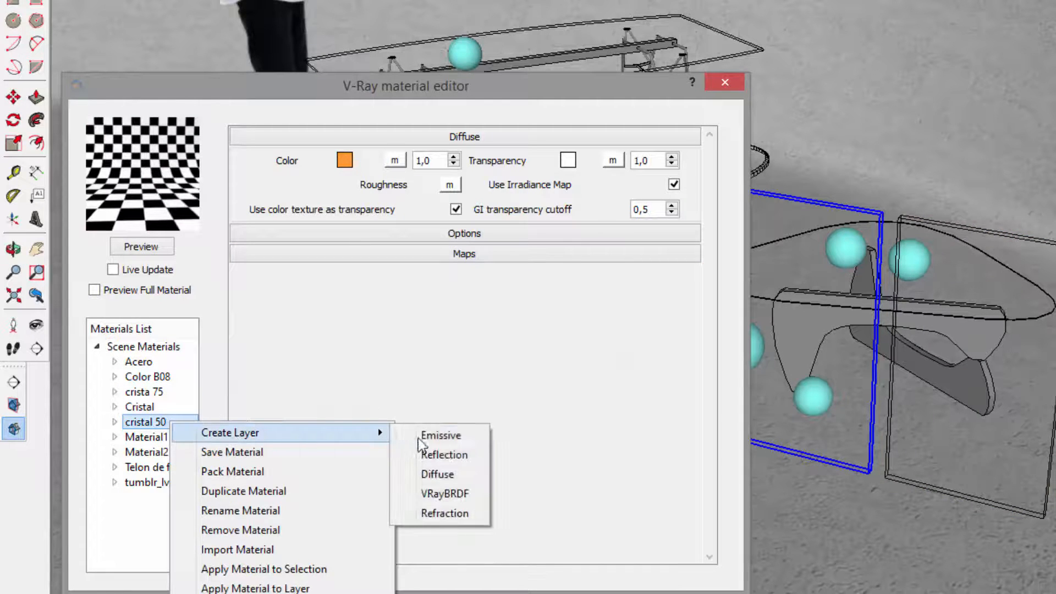
{"action": "left_click", "coordinate": [434, 454]}
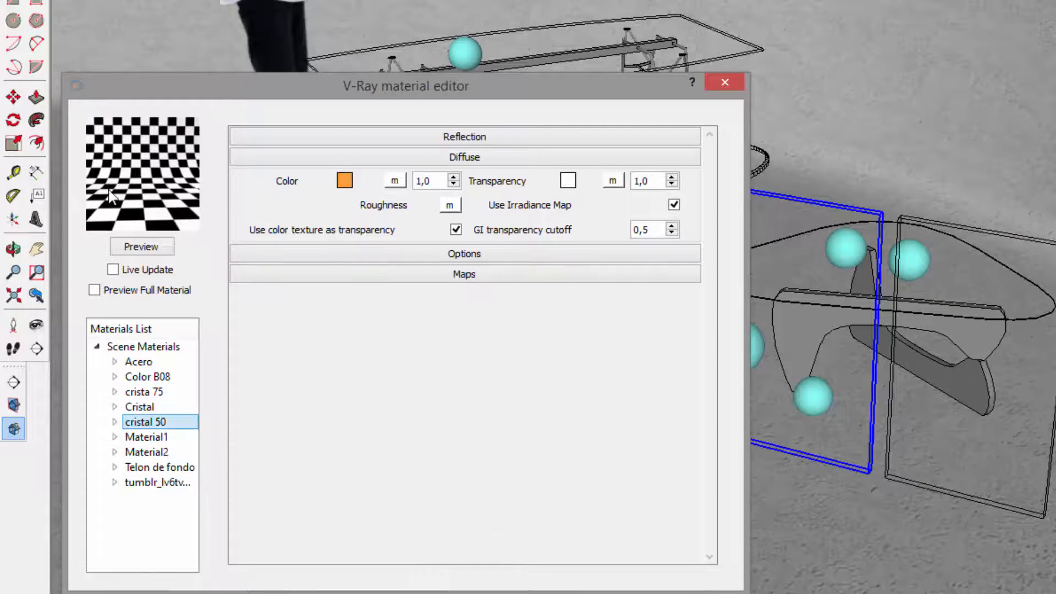
{"action": "left_click", "coordinate": [142, 247]}
{"action": "right_click", "coordinate": [180, 422]}
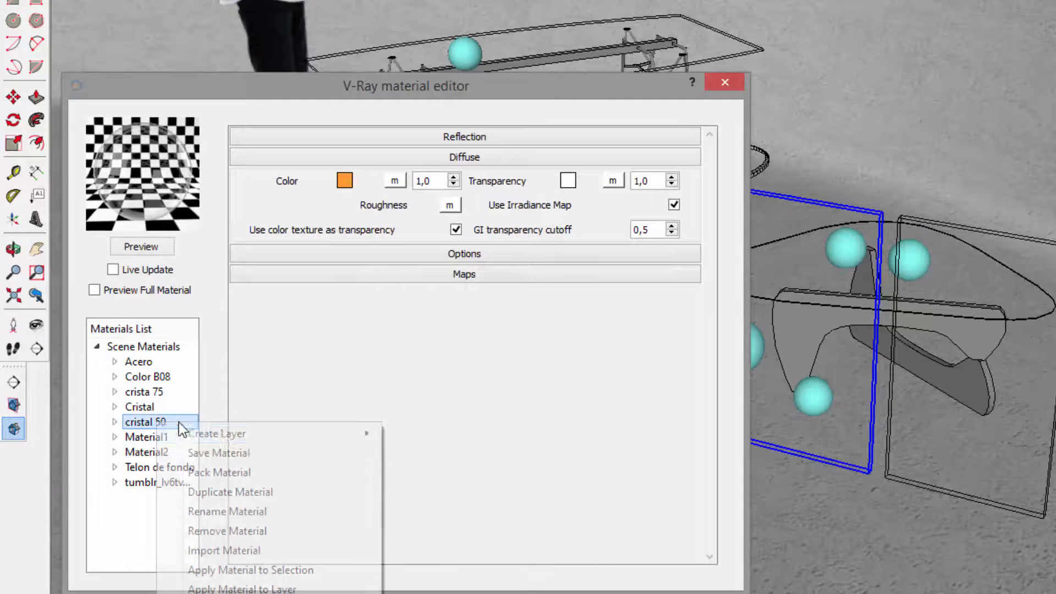
{"action": "mouse_move", "coordinate": [231, 434]}
{"action": "left_click", "coordinate": [429, 511]}
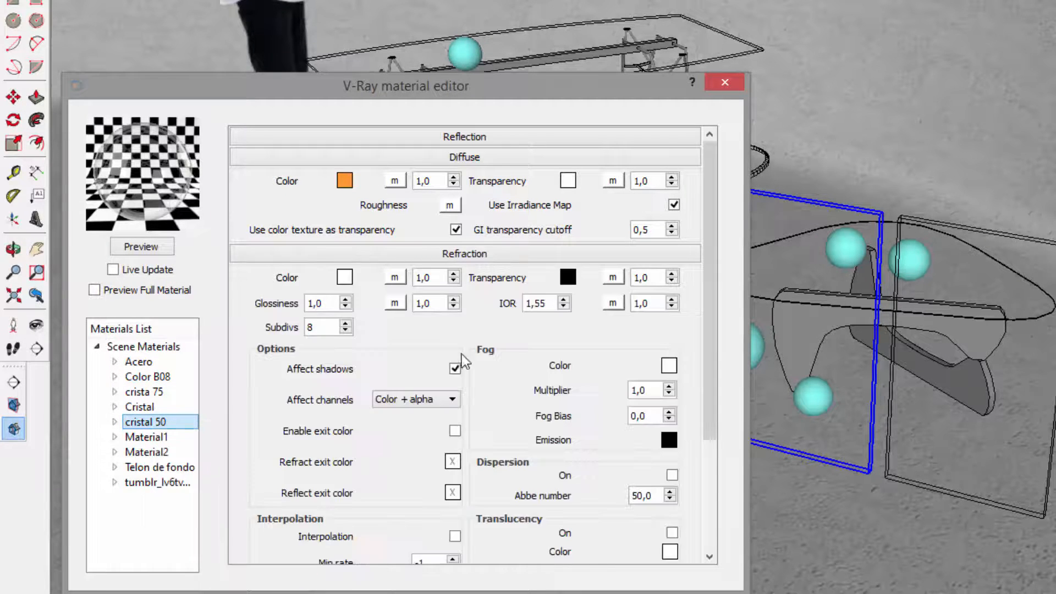
Set the Refraction glossiness of cristal 50 to 0,5 and its subdivs to 16, and preview the material
{"action": "left_click", "coordinate": [499, 160]}
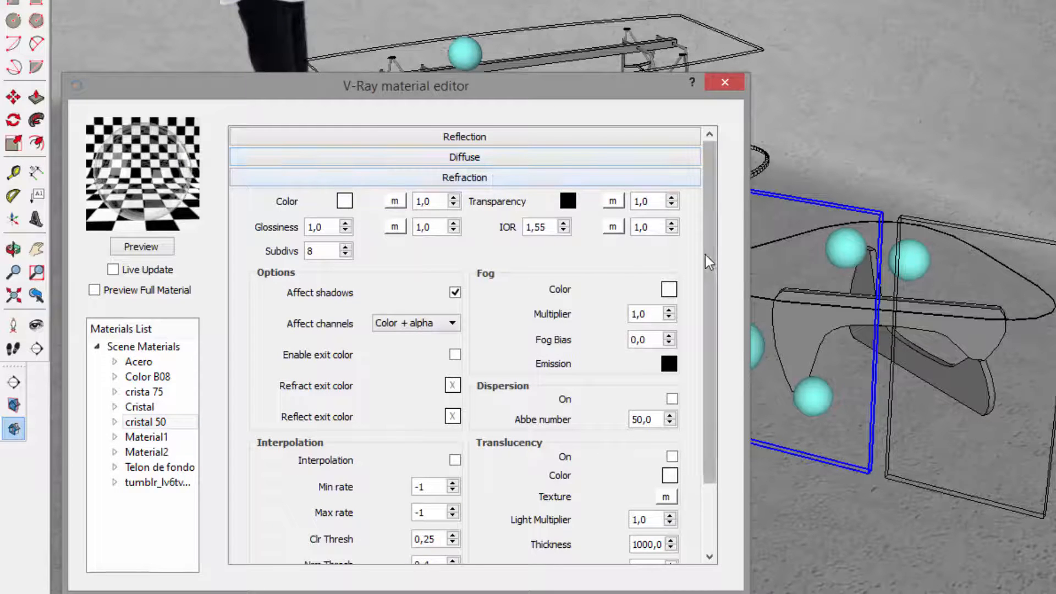
{"action": "left_click_drag", "start_coordinate": [328, 228], "coordinate": [297, 227]}
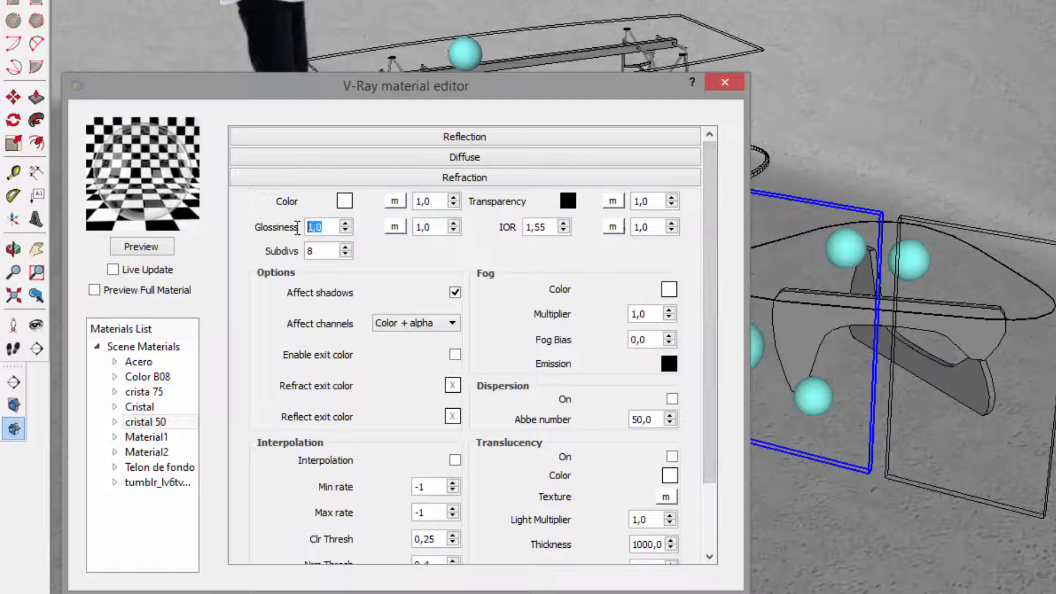
{"action": "type", "text": "0"}
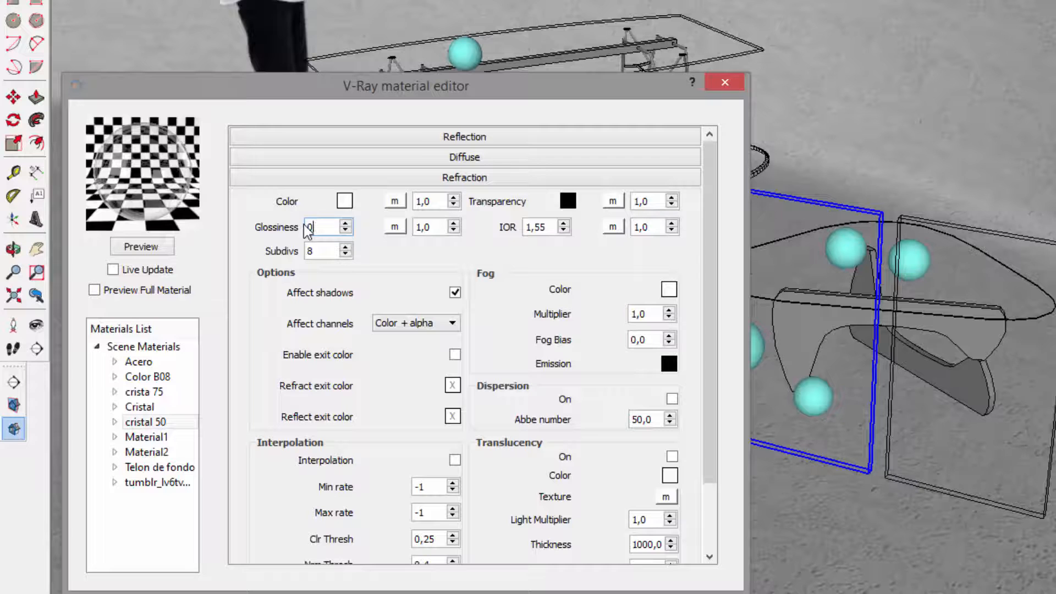
{"action": "type", "text": ",5"}
{"action": "left_click_drag", "start_coordinate": [321, 251], "coordinate": [309, 252]}
{"action": "left_click", "coordinate": [149, 247]}
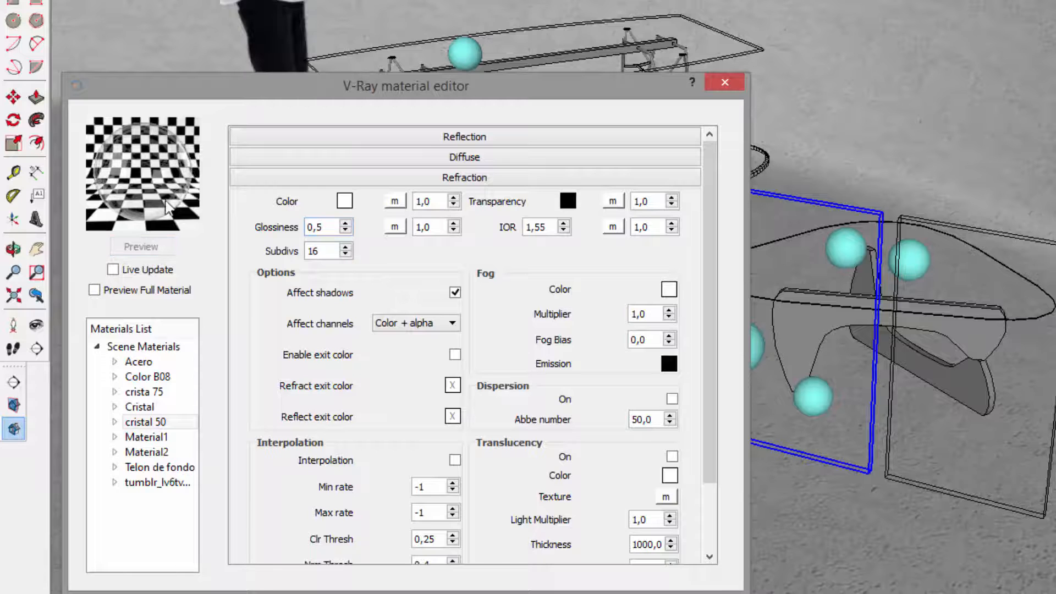
{"action": "mouse_move", "coordinate": [286, 88]}
{"action": "left_mouse_down"}
{"action": "mouse_move", "coordinate": [322, 100]}
{"action": "mouse_move", "coordinate": [281, 83]}
{"action": "left_mouse_up"}
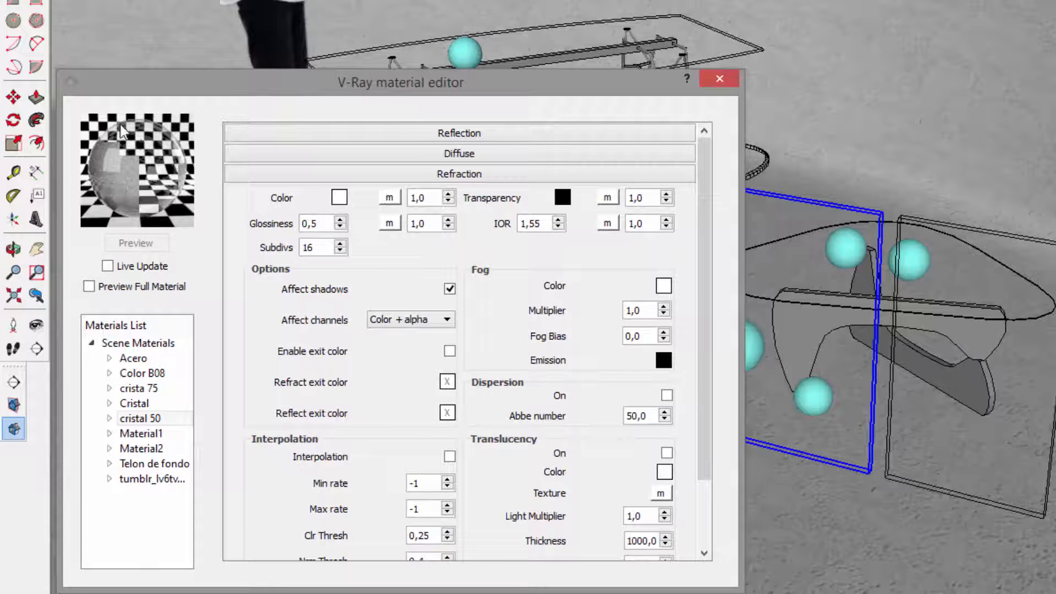
Close the material editor and move the standing person figure about 2.5 m so it stands behind the glass panels
{"action": "middle_click_drag", "start_coordinate": [828, 266], "coordinate": [1053, 321]}
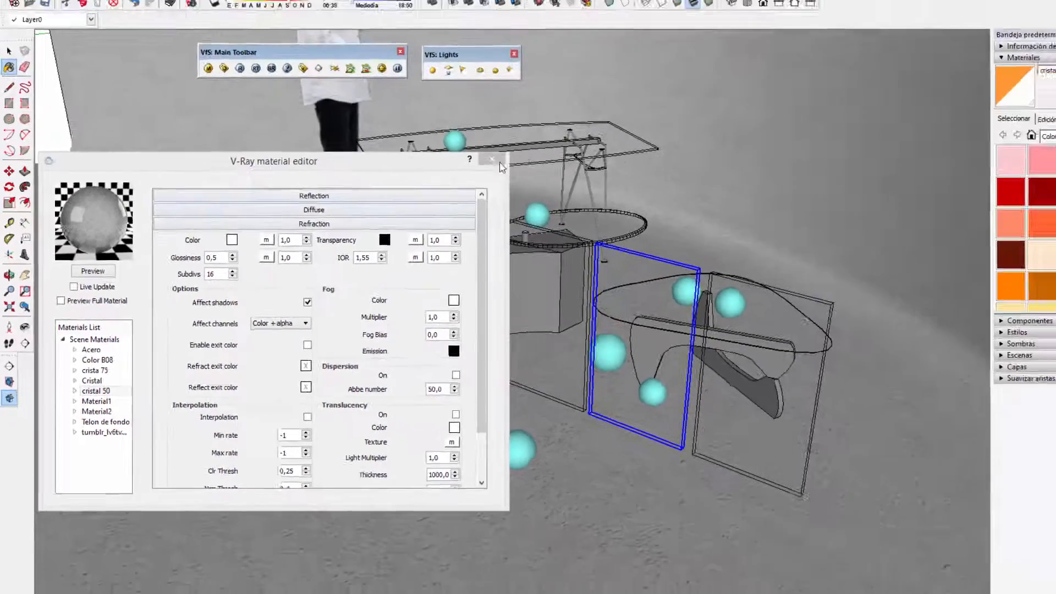
{"action": "left_click", "coordinate": [619, 114]}
{"action": "key", "text": "space"}
{"action": "middle_click_drag", "start_coordinate": [631, 357], "coordinate": [506, 308]}
{"action": "left_click", "coordinate": [367, 252]}
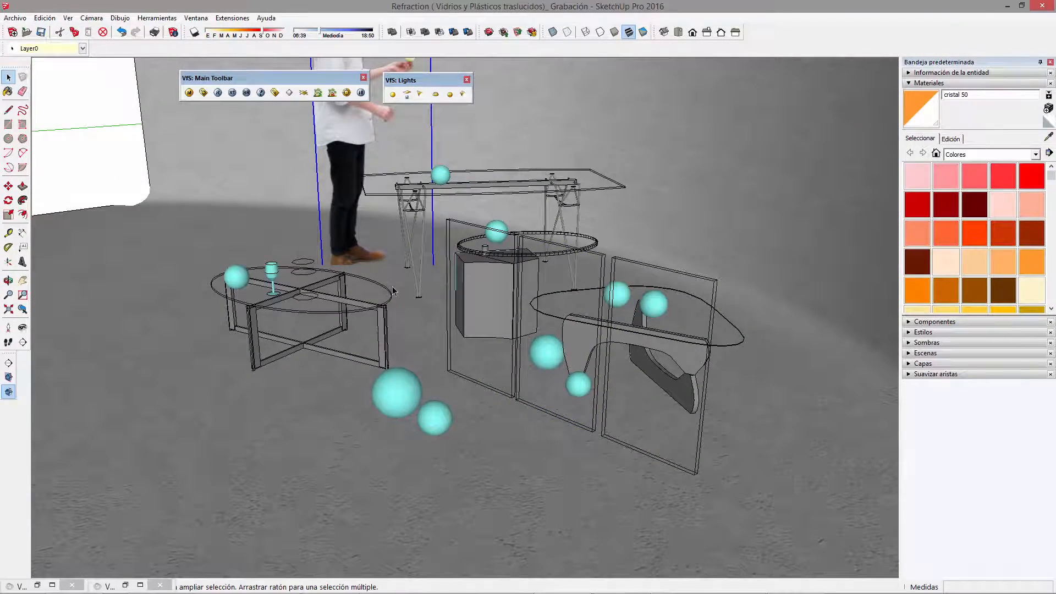
{"action": "key", "text": "m"}
{"action": "key", "text": "ctrl"}
{"action": "left_click", "coordinate": [410, 331]}
{"action": "key", "text": "ctrl"}
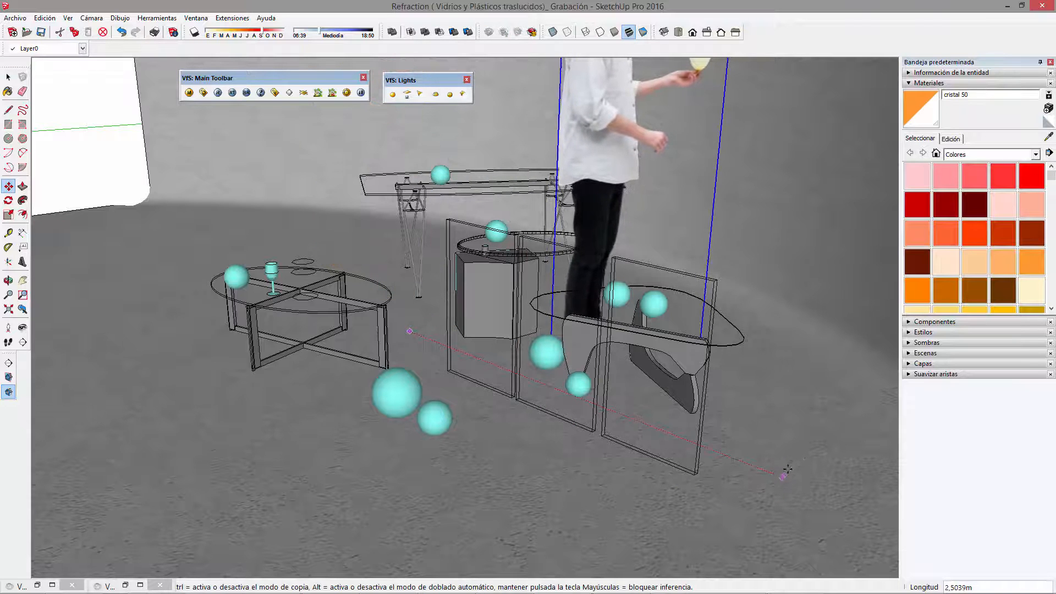
{"action": "left_click", "coordinate": [804, 453]}
Frame the three glass panels close up with the person behind them and check each panel in turn
{"action": "middle_click_drag", "start_coordinate": [650, 376], "coordinate": [418, 220]}
{"action": "scroll", "coordinate": [592, 333], "scroll_direction": "up", "scroll_amount": 2}
{"action": "scroll", "coordinate": [590, 333], "scroll_direction": "down", "scroll_amount": 2}
{"action": "scroll", "coordinate": [592, 334], "scroll_direction": "up", "scroll_amount": 2}
{"action": "scroll", "coordinate": [594, 334], "scroll_direction": "up", "scroll_amount": 1}
{"action": "scroll", "coordinate": [611, 344], "scroll_direction": "up", "scroll_amount": 2}
{"action": "scroll", "coordinate": [613, 343], "scroll_direction": "up", "scroll_amount": 1}
{"action": "key", "text": "space"}
{"action": "left_click", "coordinate": [400, 208]}
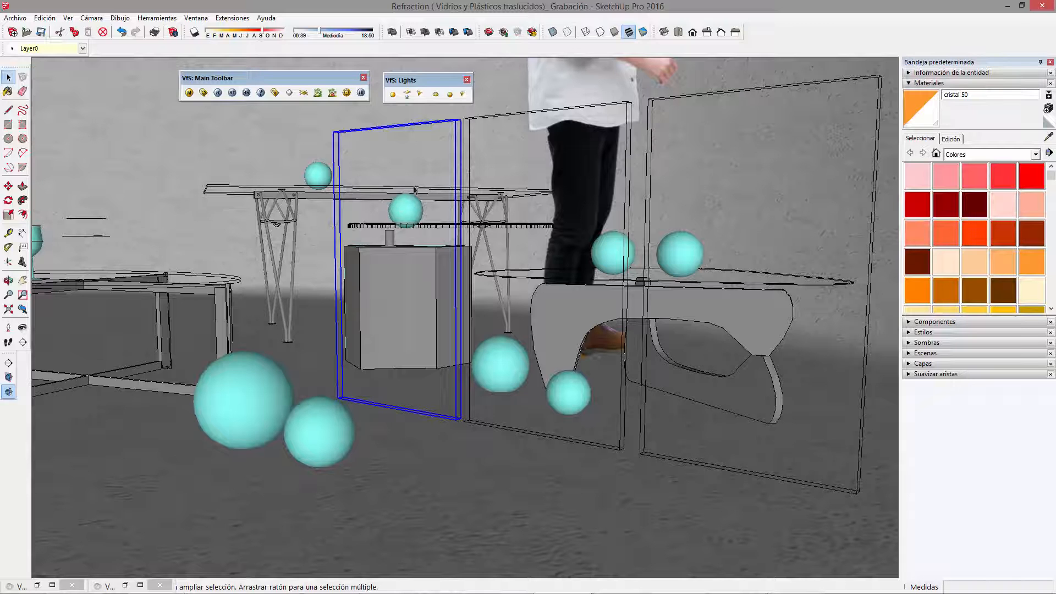
{"action": "left_click", "coordinate": [544, 168]}
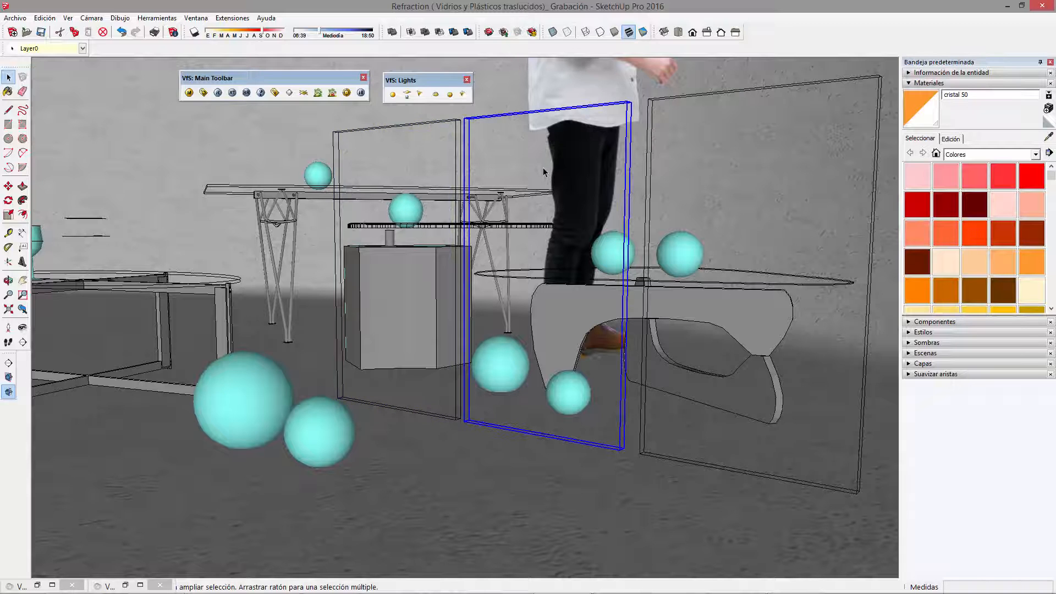
{"action": "left_click", "coordinate": [713, 114]}
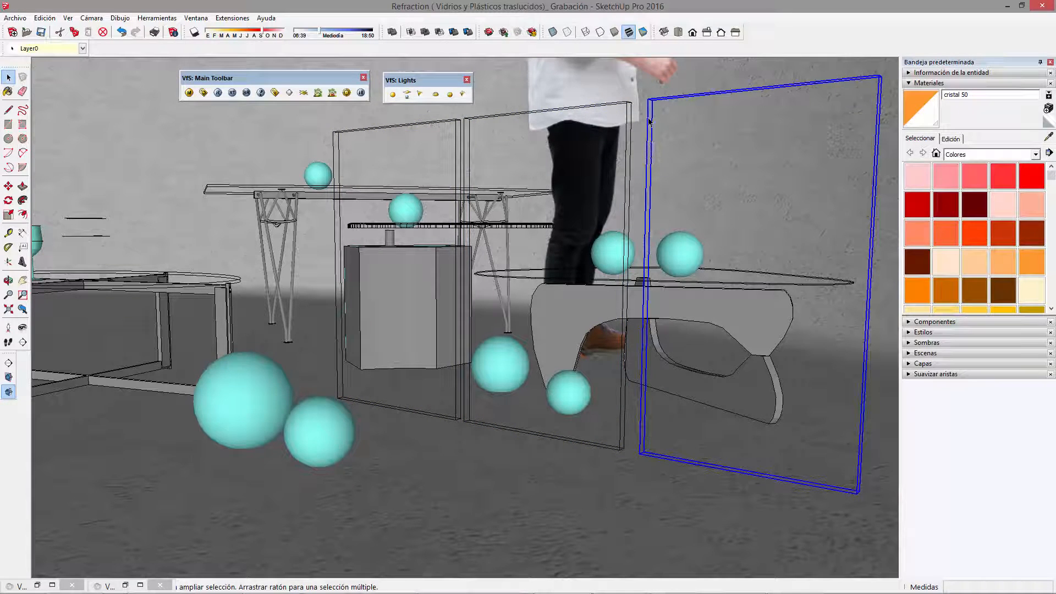
{"action": "left_click", "coordinate": [698, 74]}
{"action": "left_click", "coordinate": [843, 167]}
Render the view with V-Ray and place the frame buffer so the glass panels can be compared with the render
{"action": "left_click", "coordinate": [217, 93]}
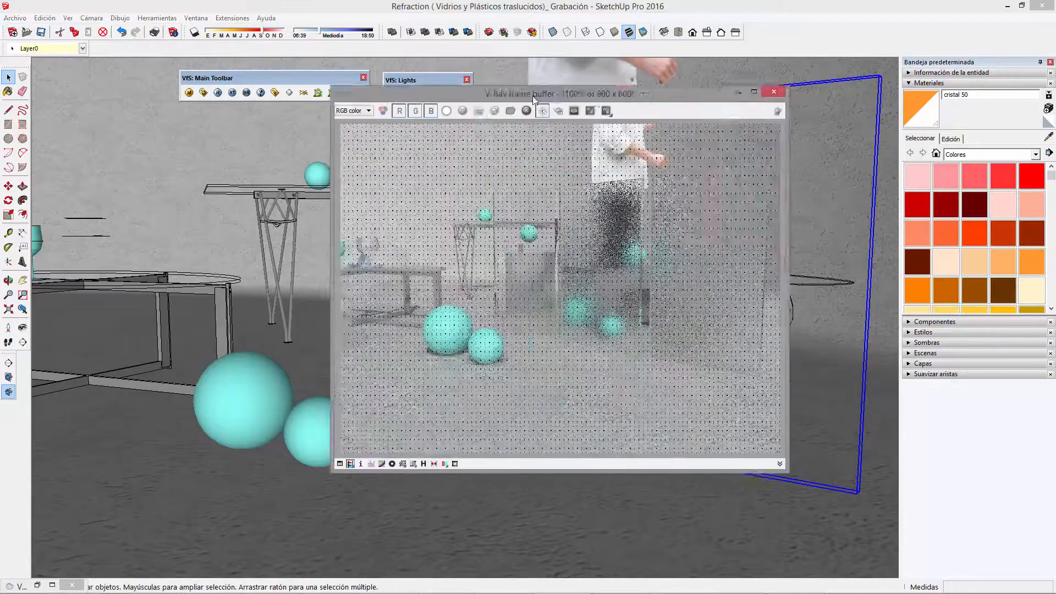
{"action": "left_click_drag", "start_coordinate": [534, 99], "coordinate": [251, 96]}
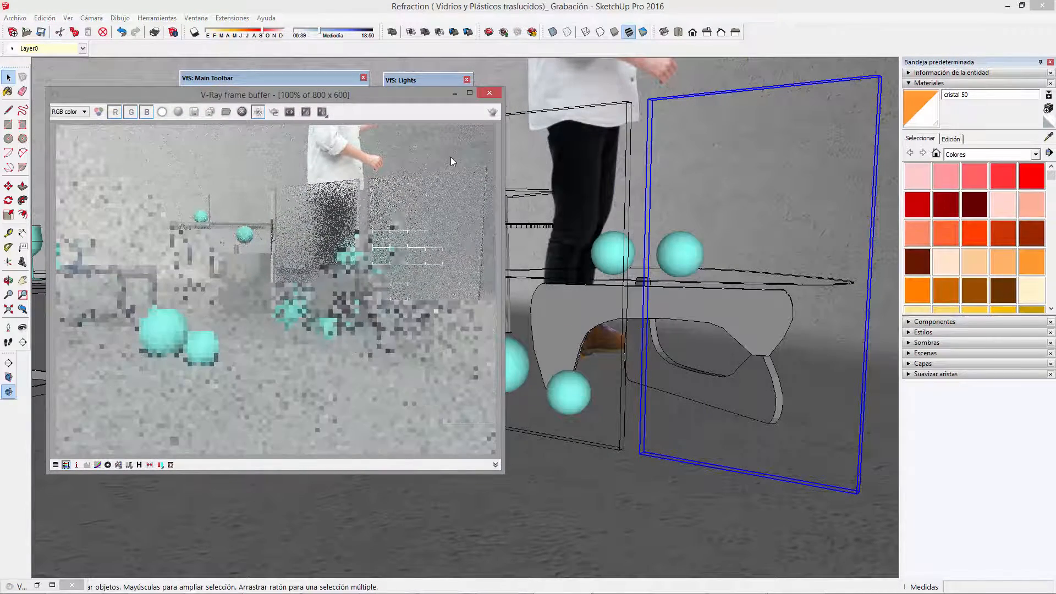
{"action": "left_click_drag", "start_coordinate": [403, 99], "coordinate": [370, 105]}
{"action": "scroll", "coordinate": [748, 167], "scroll_direction": "down", "scroll_amount": 2}
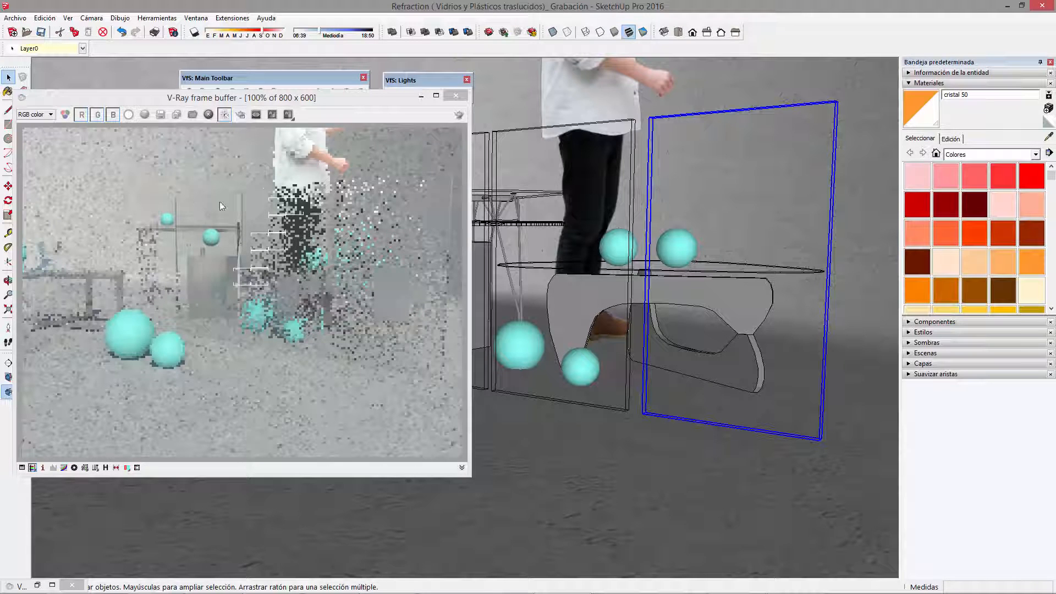
Examine how the three glass panels look in the finished V-Ray render and close the frame buffer
{"action": "mouse_move", "coordinate": [308, 100]}
{"action": "left_mouse_down"}
{"action": "mouse_move", "coordinate": [229, 106]}
{"action": "mouse_move", "coordinate": [311, 103]}
{"action": "left_mouse_up"}
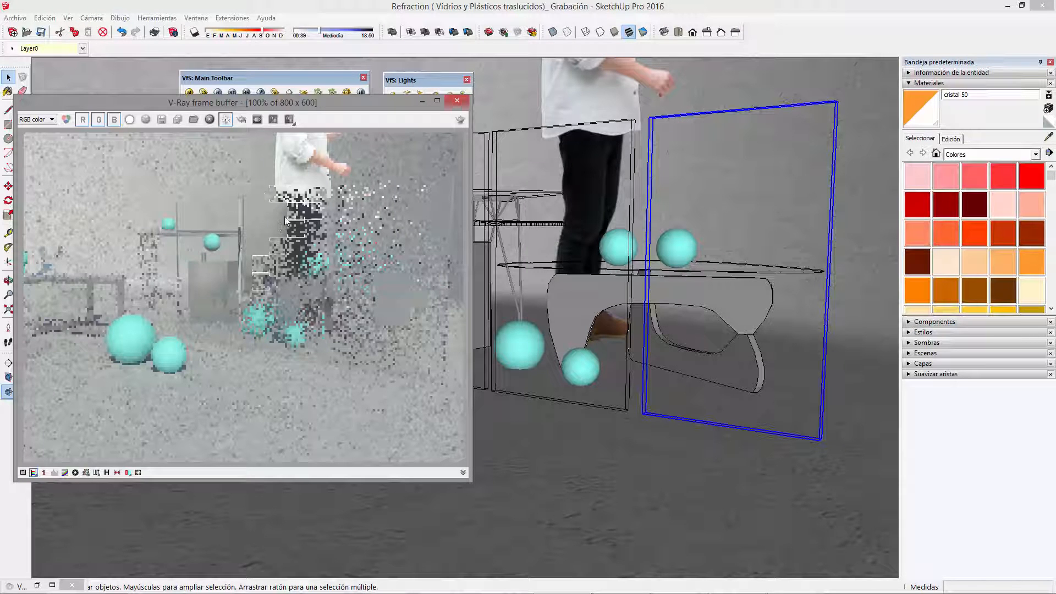
{"action": "left_click_drag", "start_coordinate": [325, 107], "coordinate": [368, 129]}
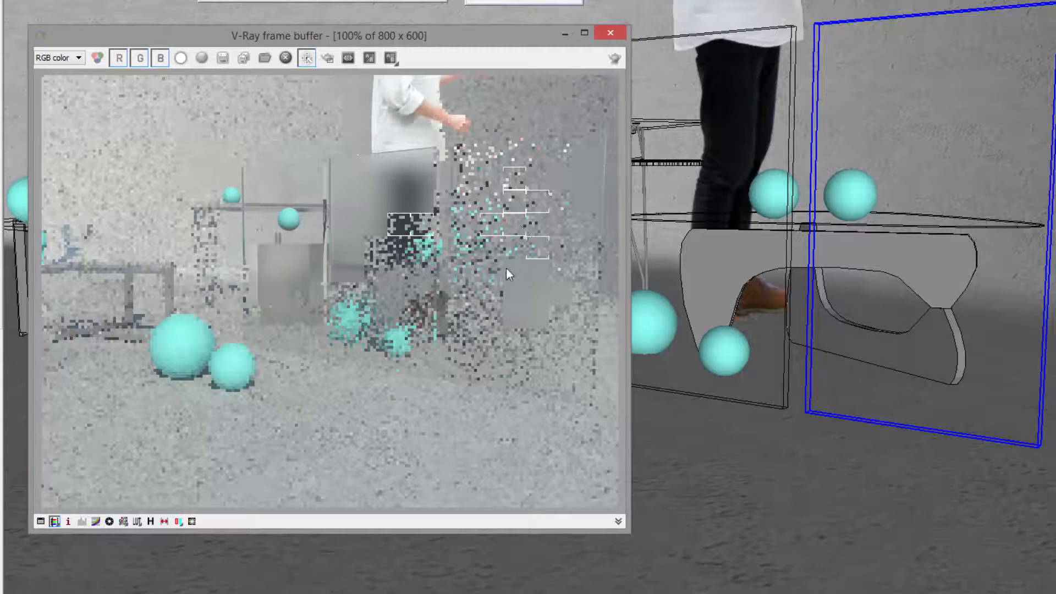
{"action": "left_click", "coordinate": [684, 252]}
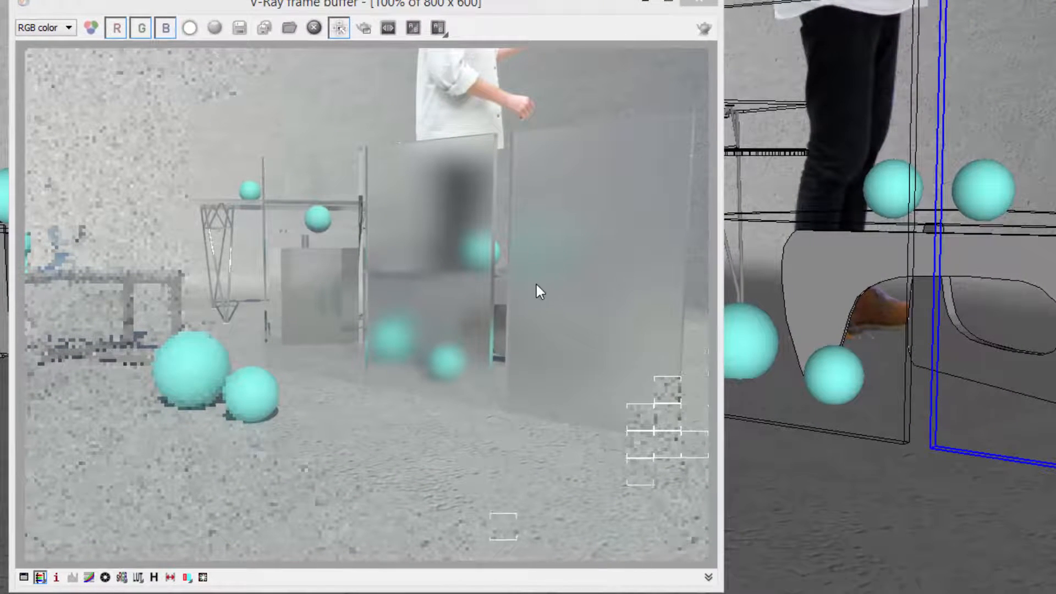
{"action": "middle_click_drag", "start_coordinate": [936, 208], "coordinate": [1015, 324]}
{"action": "scroll", "coordinate": [898, 247], "scroll_direction": "down", "scroll_amount": 1}
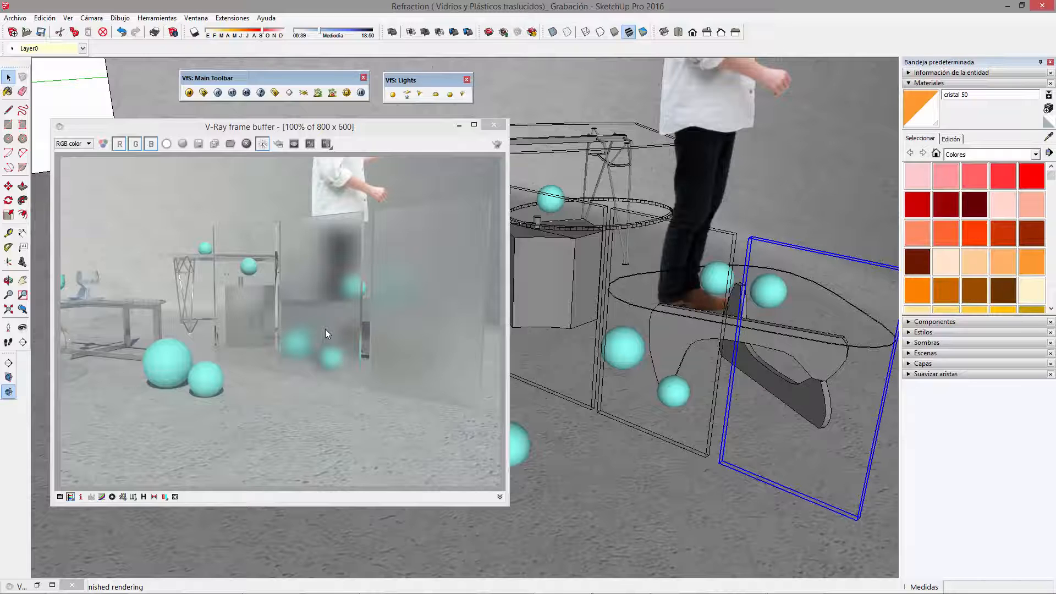
{"action": "left_click", "coordinate": [499, 126]}
Move the two frosted glass panels together away from the furniture, out toward the edge of the backdrop
{"action": "left_click", "coordinate": [655, 378]}
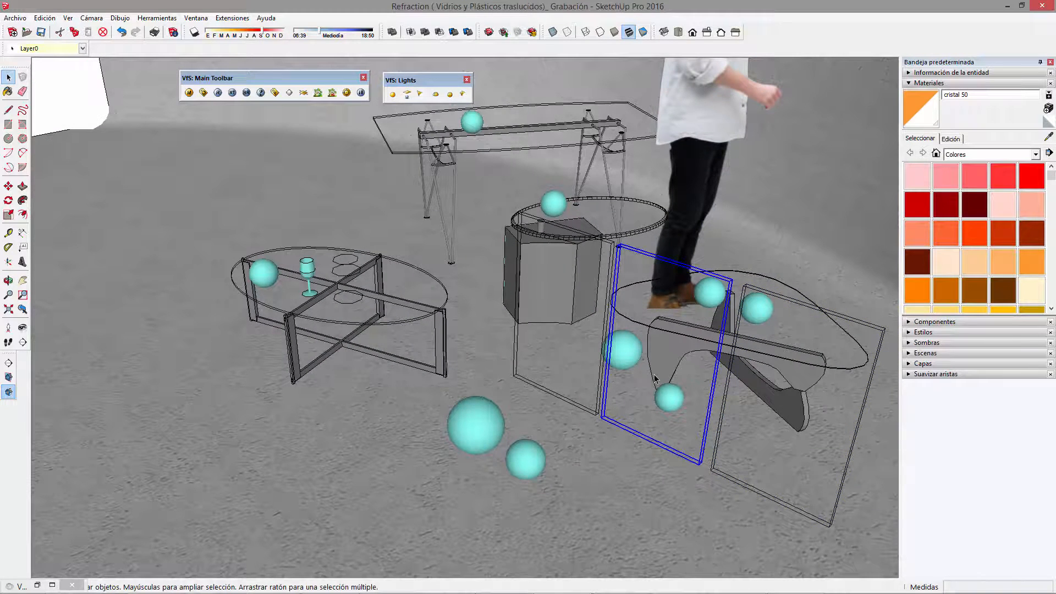
{"action": "left_click", "coordinate": [743, 468], "text": "shift"}
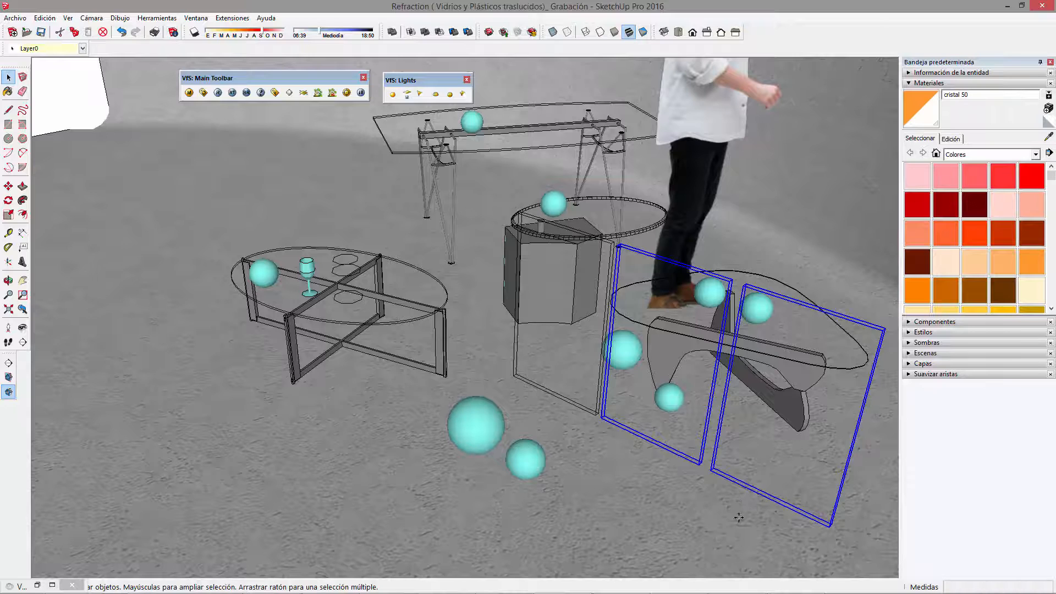
{"action": "key", "text": "m"}
{"action": "left_click", "coordinate": [767, 535]}
{"action": "left_click", "coordinate": [83, 157]}
{"action": "key", "text": "space"}
Copy the remaining clear glass panel twice in a row in front of the low table, placing the second copy about 0,3 m further on
{"action": "middle_click_drag", "start_coordinate": [503, 279], "coordinate": [461, 259], "text": "shift"}
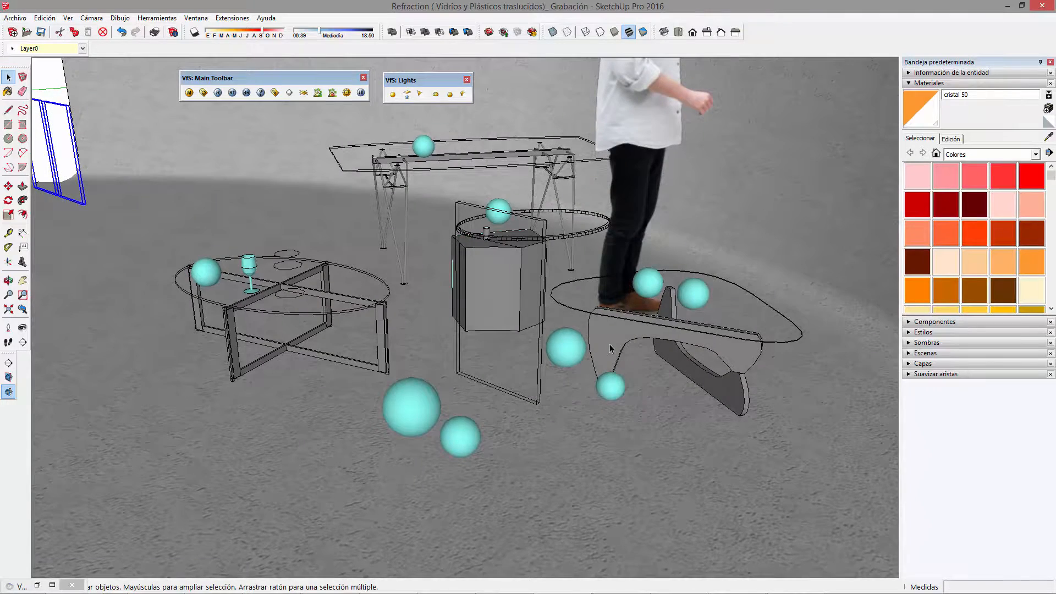
{"action": "middle_click_drag", "start_coordinate": [653, 297], "coordinate": [619, 291]}
{"action": "scroll", "coordinate": [523, 341], "scroll_direction": "up", "scroll_amount": 1}
{"action": "left_click", "coordinate": [515, 358]}
{"action": "middle_click_drag", "start_coordinate": [516, 361], "coordinate": [504, 339]}
{"action": "key", "text": "m"}
{"action": "key", "text": "ctrl"}
{"action": "left_click", "coordinate": [447, 390]}
{"action": "left_click", "coordinate": [518, 453]}
{"action": "key", "text": "ctrl"}
{"action": "left_click", "coordinate": [518, 453]}
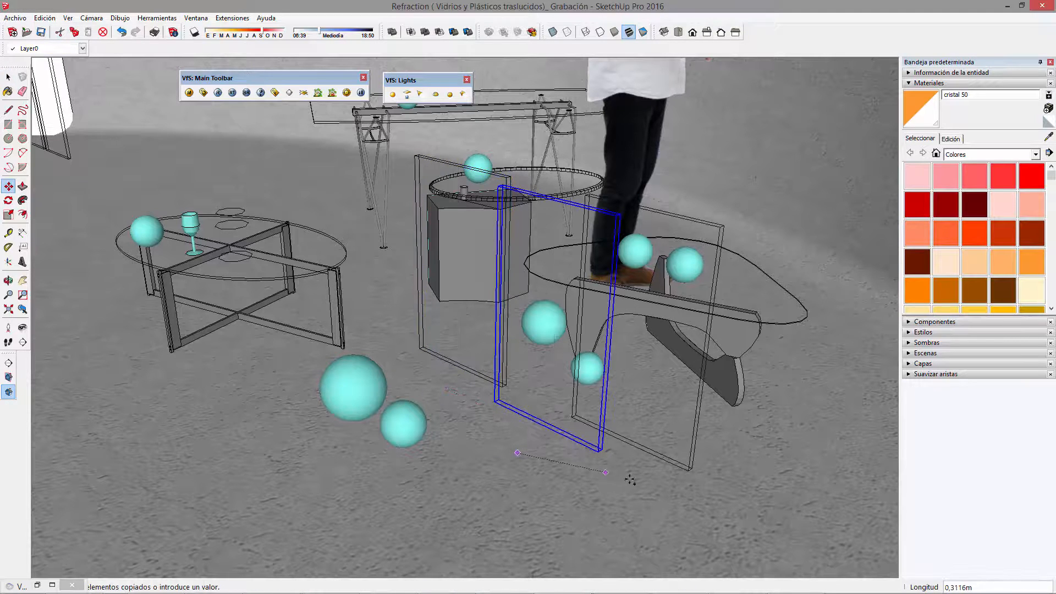
{"action": "left_click", "coordinate": [621, 480]}
{"action": "key", "text": "space"}
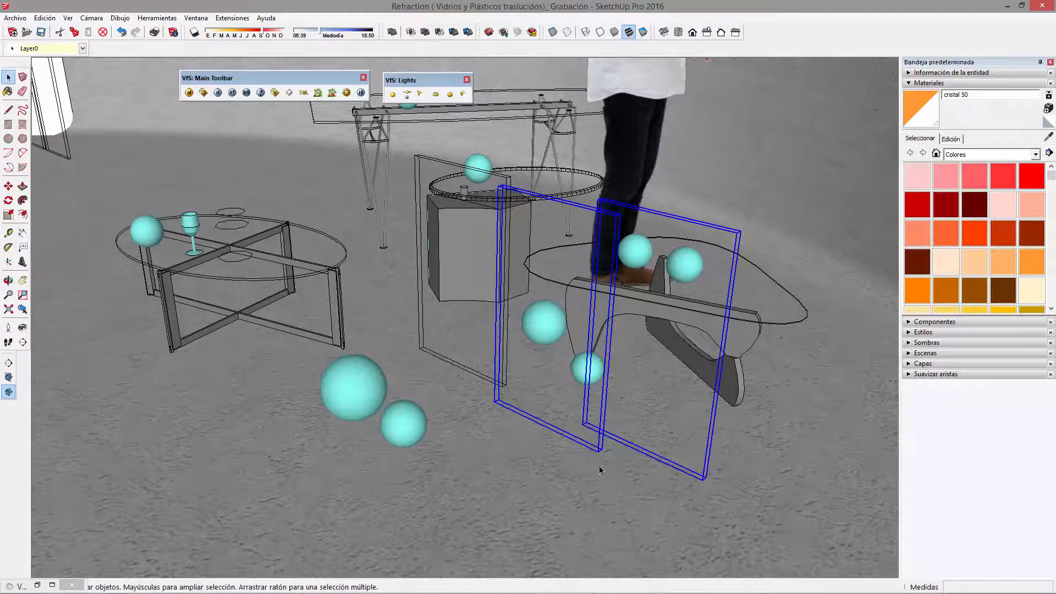
Move the two new panel copies together slightly back toward the original clear panel
{"action": "key", "text": "m"}
{"action": "left_click", "coordinate": [607, 474]}
{"action": "left_click", "coordinate": [559, 462]}
{"action": "key", "text": "space"}
{"action": "middle_click_drag", "start_coordinate": [547, 426], "coordinate": [556, 347]}
{"action": "scroll", "coordinate": [586, 282], "scroll_direction": "up", "scroll_amount": 2}
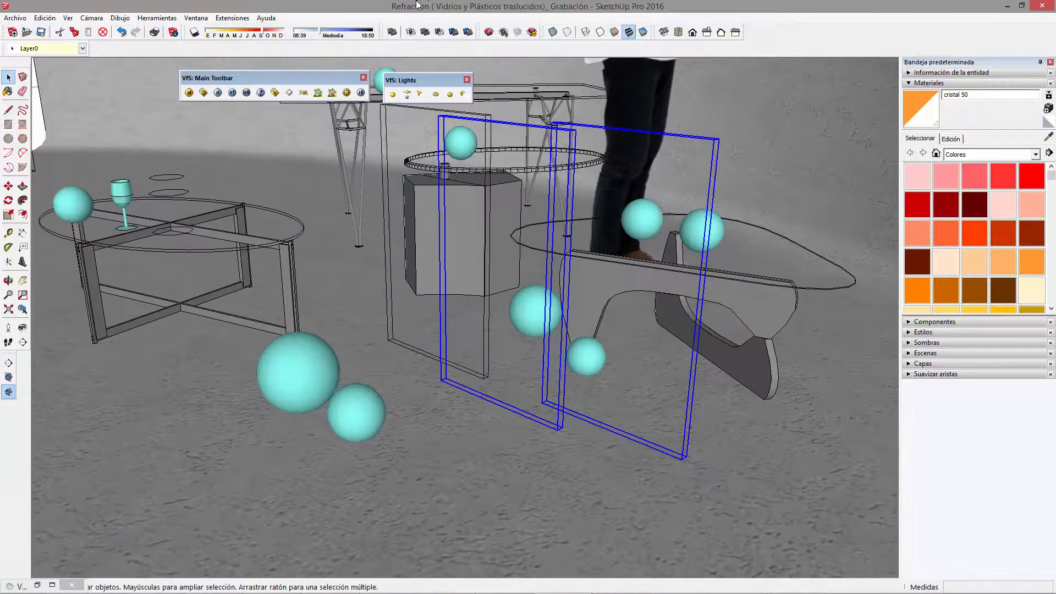
Turn on the shadows and shift the shadow date to the end of the year to judge where the panels stand
{"action": "left_click", "coordinate": [194, 33]}
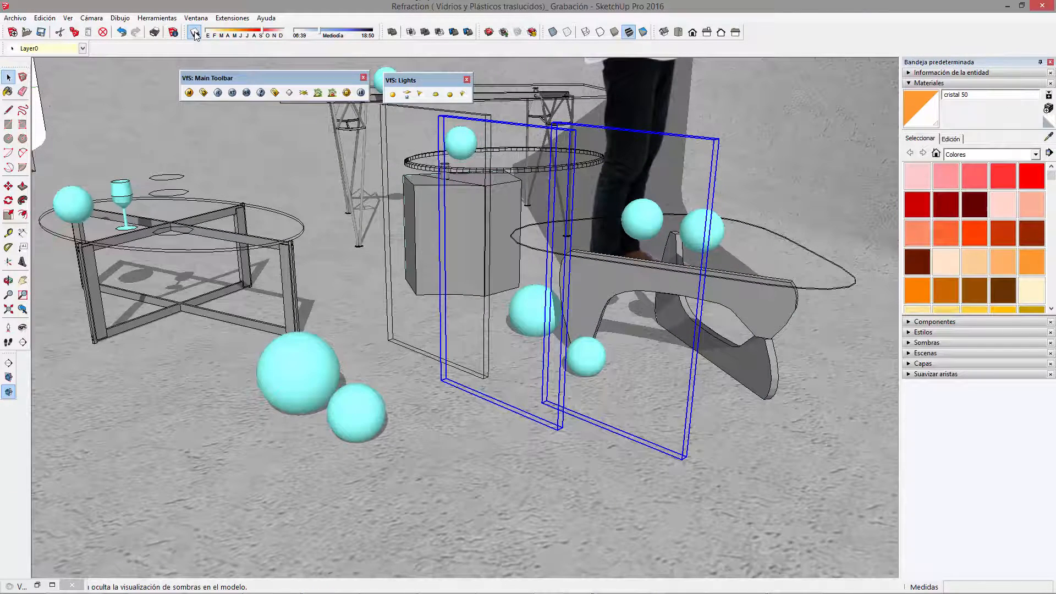
{"action": "left_click", "coordinate": [253, 35]}
{"action": "left_click_drag", "start_coordinate": [253, 35], "coordinate": [282, 34]}
{"action": "middle_click_drag", "start_coordinate": [414, 367], "coordinate": [436, 285]}
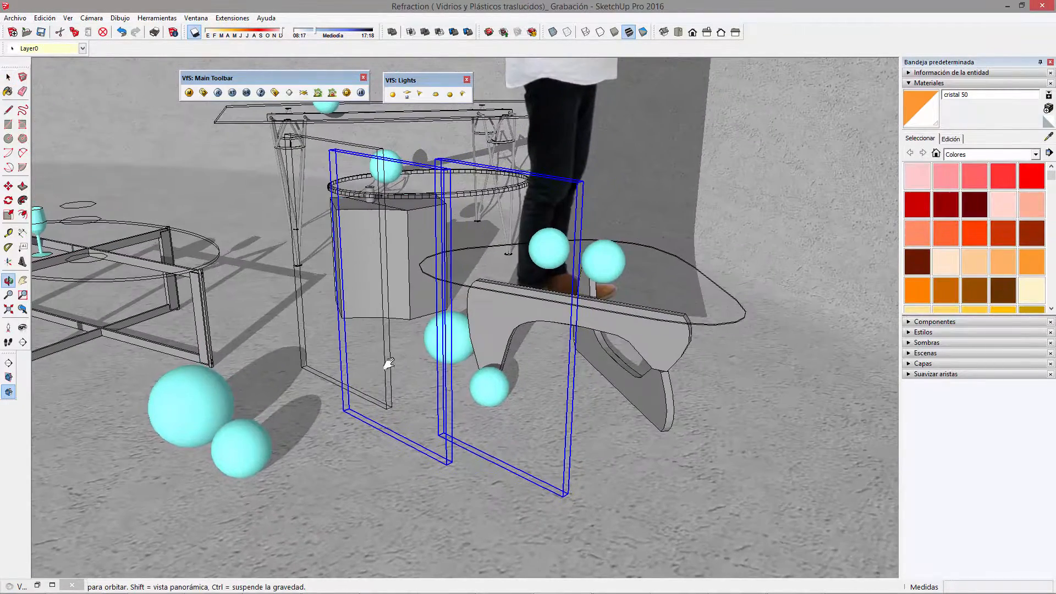
{"action": "middle_click_drag", "start_coordinate": [603, 435], "coordinate": [433, 437]}
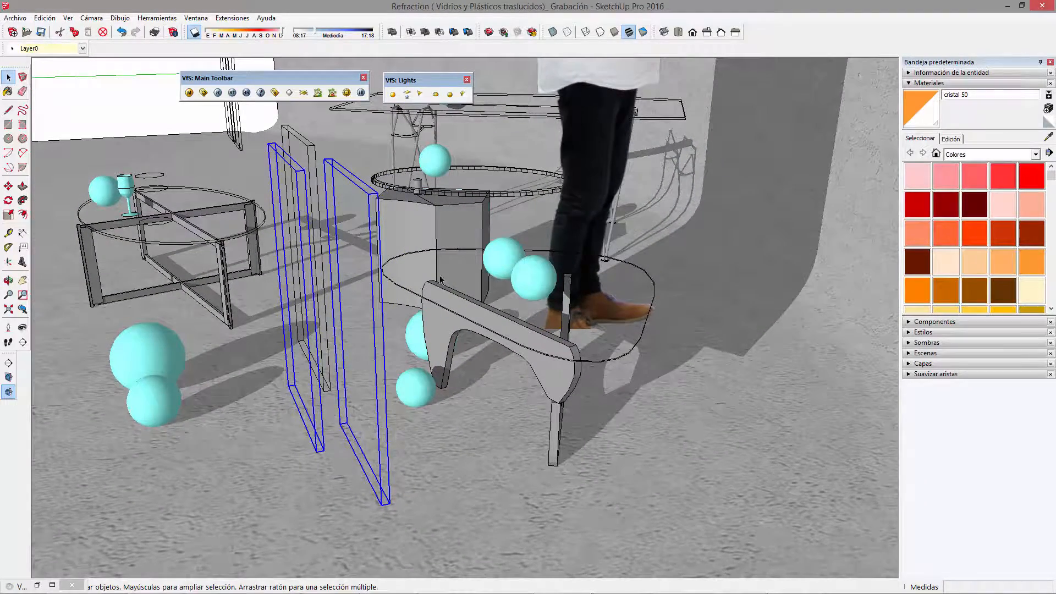
Select all three clear panels in front of the low table and move them together a short distance
{"action": "left_click", "coordinate": [614, 312]}
{"action": "left_click", "coordinate": [347, 371]}
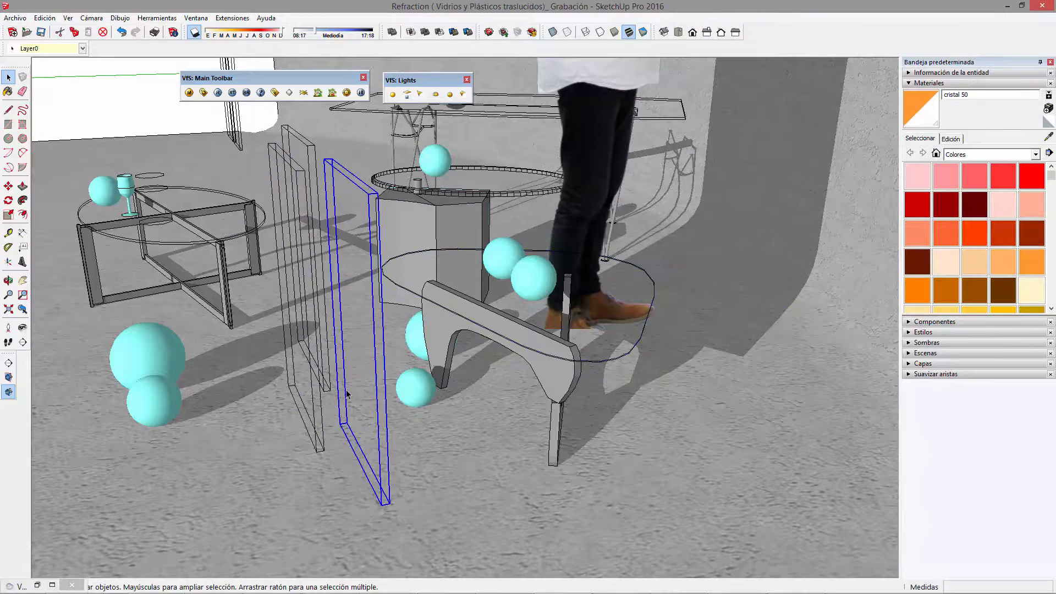
{"action": "middle_click_drag", "start_coordinate": [348, 385], "coordinate": [502, 333]}
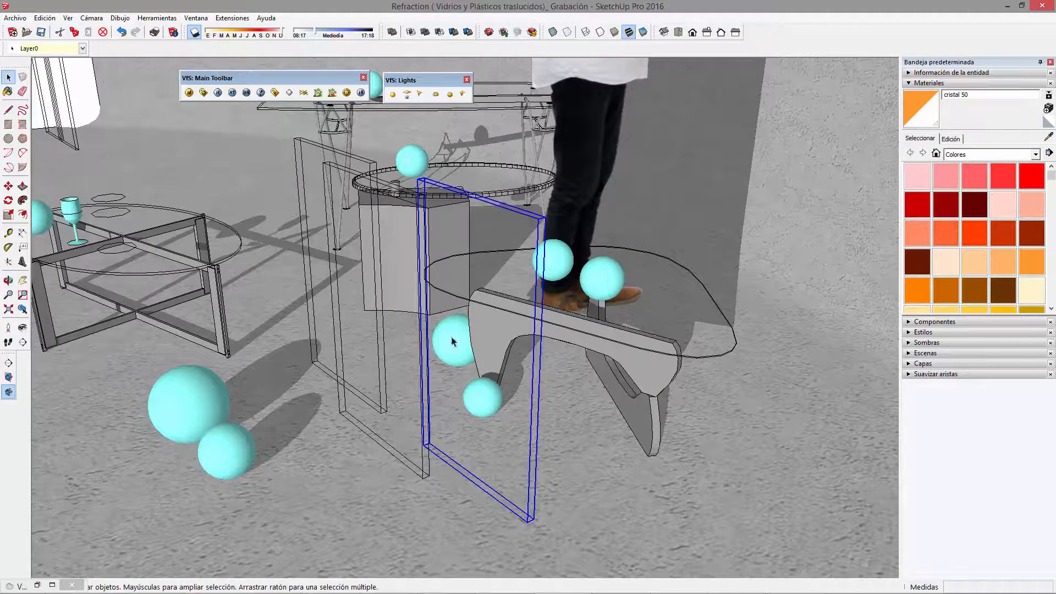
{"action": "scroll", "coordinate": [493, 241], "scroll_direction": "down", "scroll_amount": 1}
{"action": "left_click", "coordinate": [401, 289], "text": "shift"}
{"action": "left_click", "coordinate": [319, 231], "text": "shift"}
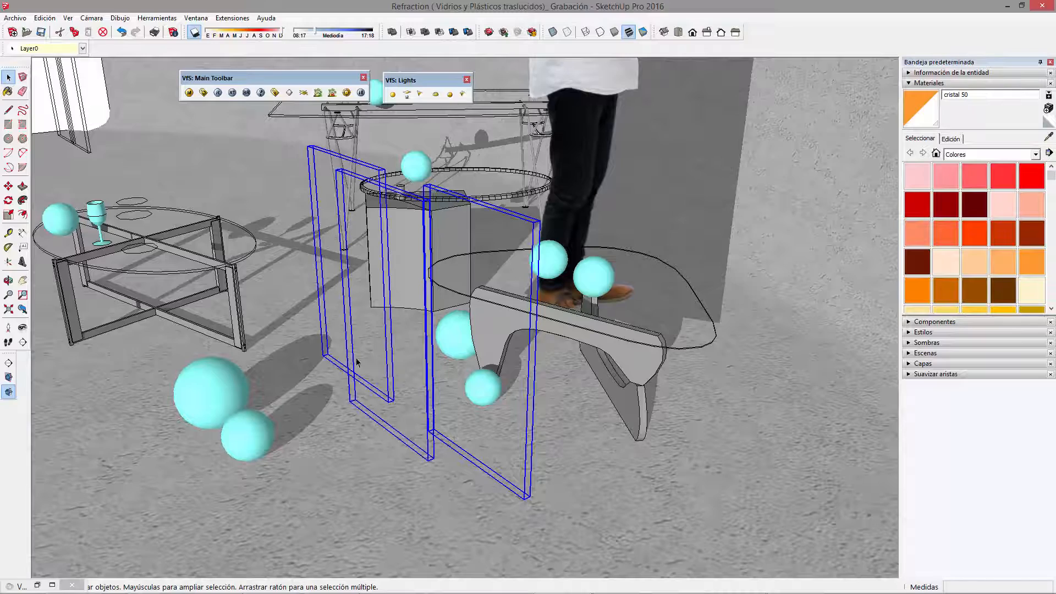
{"action": "key", "text": "m"}
{"action": "left_click_drag", "start_coordinate": [360, 499], "coordinate": [381, 487]}
{"action": "key", "text": "space"}
Hide the shadows and check the placement of the three panels from the side and front
{"action": "left_click", "coordinate": [194, 32]}
{"action": "mouse_move", "coordinate": [393, 284]}
{"action": "middle_mouse_down"}
{"action": "mouse_move", "coordinate": [479, 263]}
{"action": "mouse_move", "coordinate": [410, 278]}
{"action": "middle_mouse_up"}
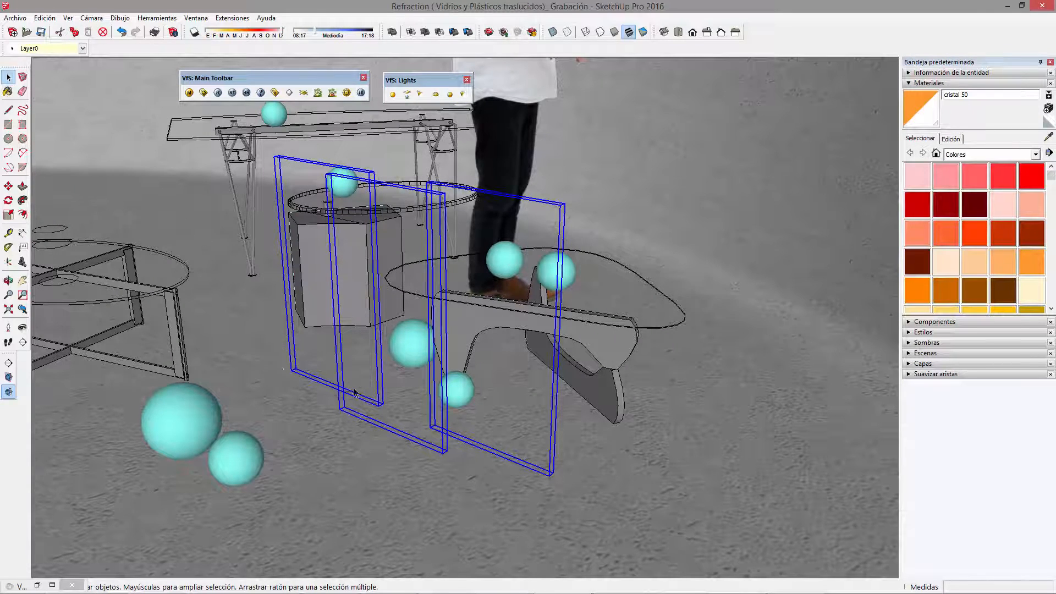
{"action": "middle_click_drag", "start_coordinate": [707, 358], "coordinate": [372, 300]}
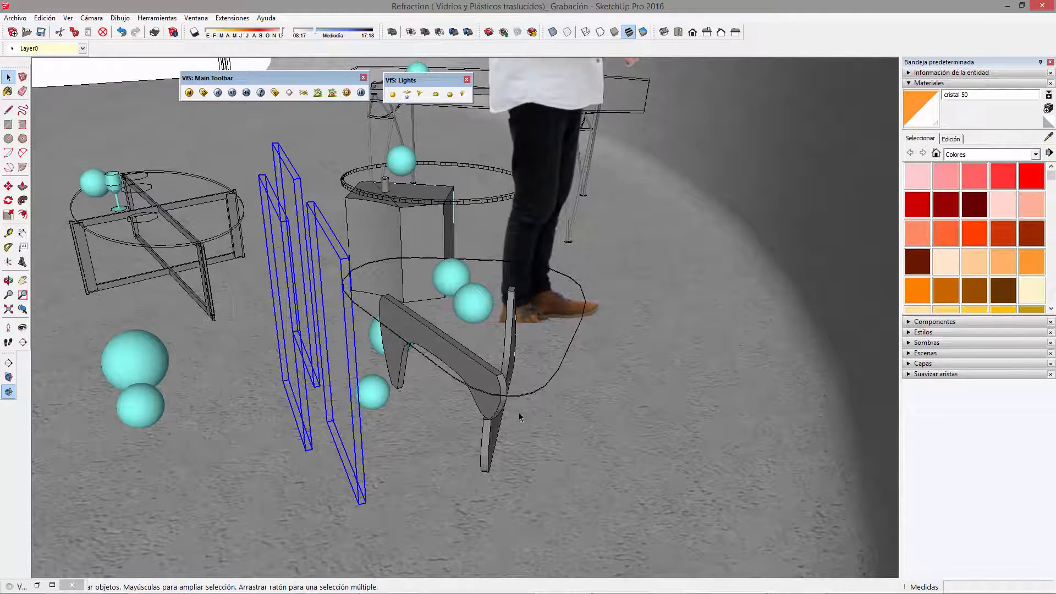
{"action": "middle_click_drag", "start_coordinate": [410, 352], "coordinate": [660, 264]}
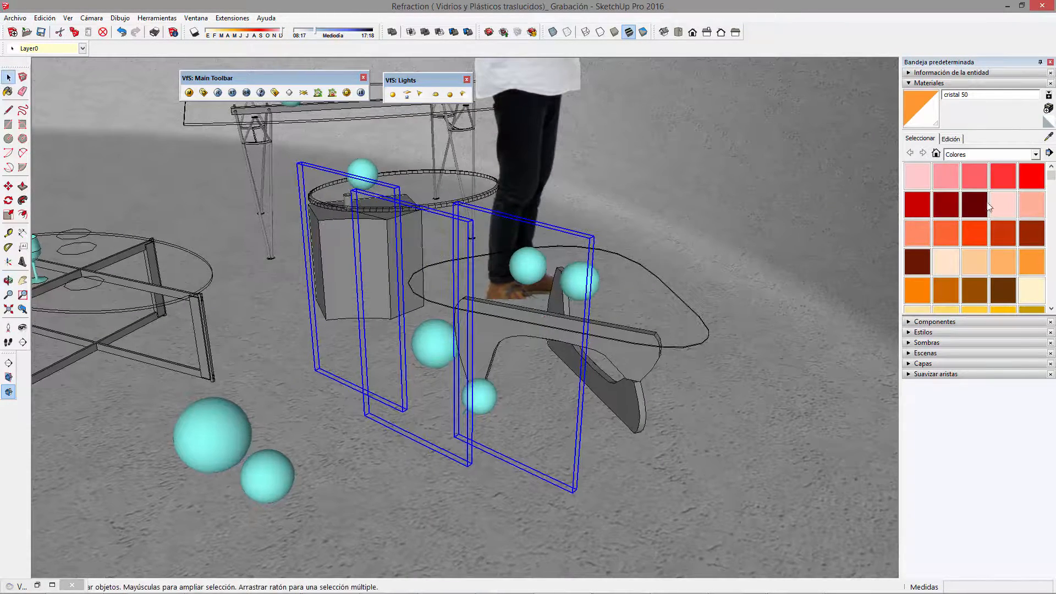
Paint the geometry inside the middle panel with the teal Color H07
{"action": "left_click_drag", "start_coordinate": [1052, 180], "coordinate": [1051, 238]}
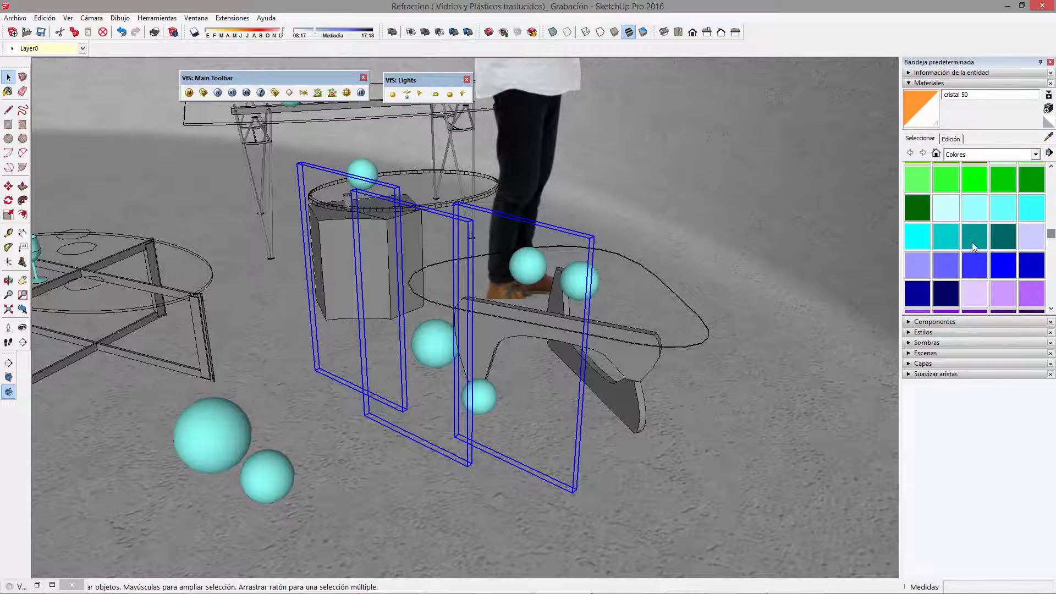
{"action": "left_click", "coordinate": [985, 245]}
{"action": "double_click", "coordinate": [409, 269]}
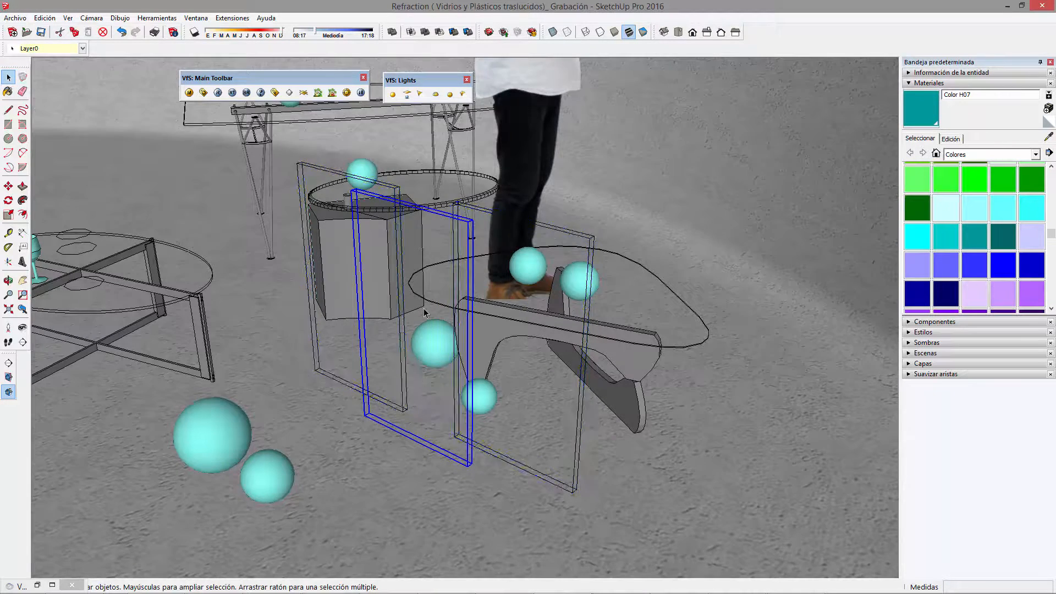
{"action": "left_click", "coordinate": [408, 269]}
{"action": "key", "text": "space"}
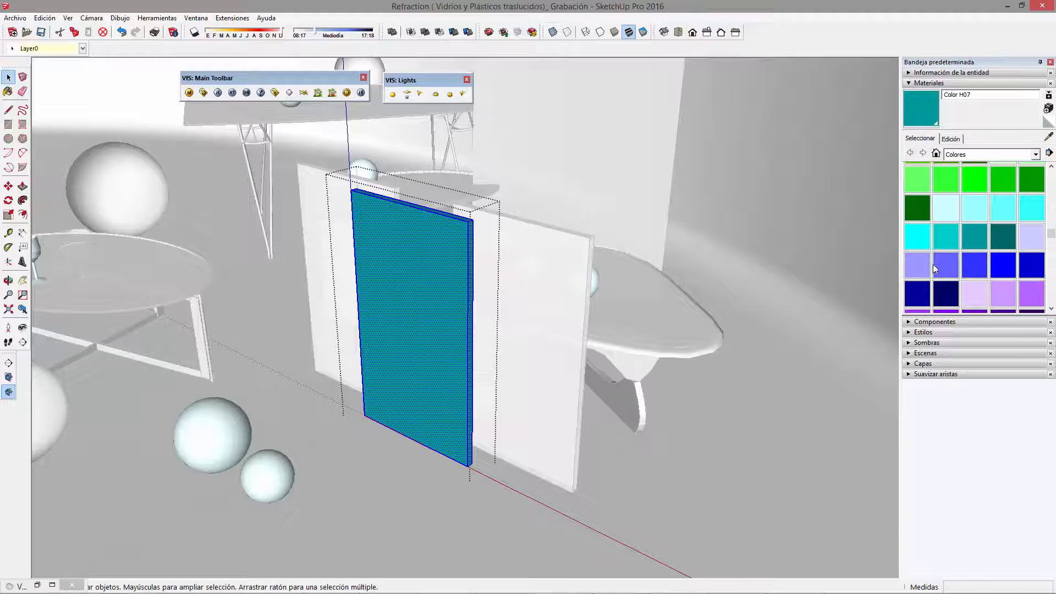
Paint the geometry inside the panel nearest the low table with the dark blue Color I06 and leave the group
{"action": "left_click", "coordinate": [1031, 265]}
{"action": "key", "text": "space"}
{"action": "left_click", "coordinate": [529, 332]}
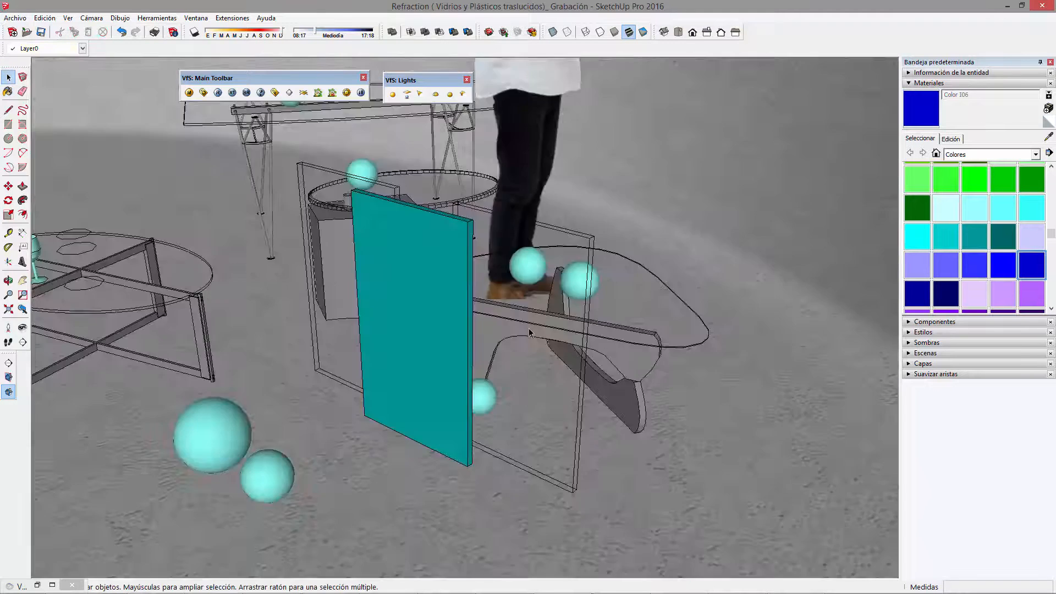
{"action": "double_click", "coordinate": [530, 333]}
{"action": "key", "text": "b"}
{"action": "left_click", "coordinate": [531, 315]}
{"action": "key", "text": "space"}
{"action": "left_click", "coordinate": [413, 256]}
Sample the teal material from the middle panel and rename it vidrio verde
{"action": "key", "text": "b"}
{"action": "left_click", "coordinate": [444, 247], "text": "alt"}
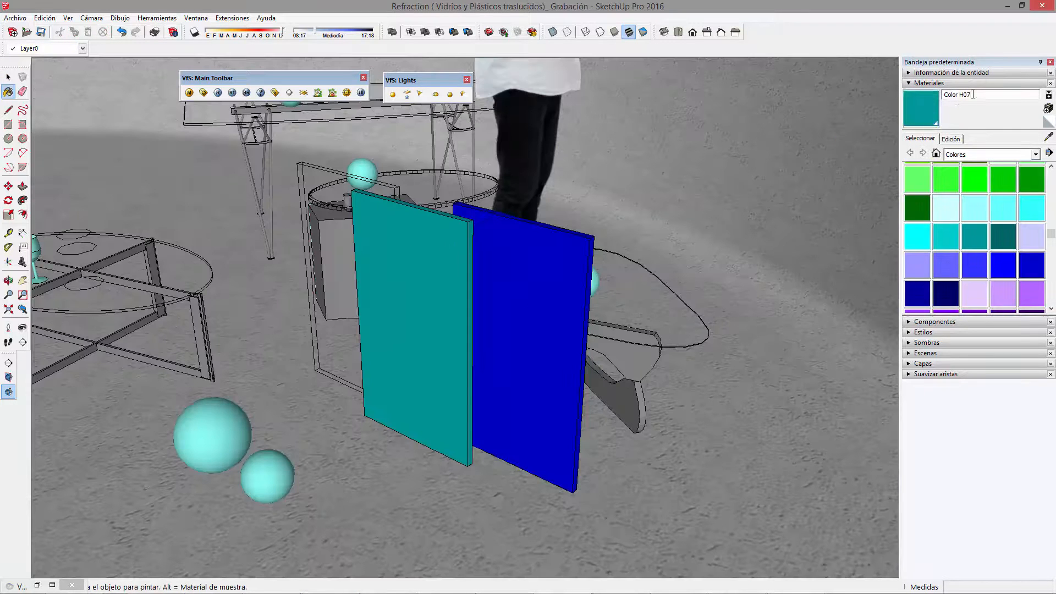
{"action": "left_click_drag", "start_coordinate": [973, 94], "coordinate": [938, 103]}
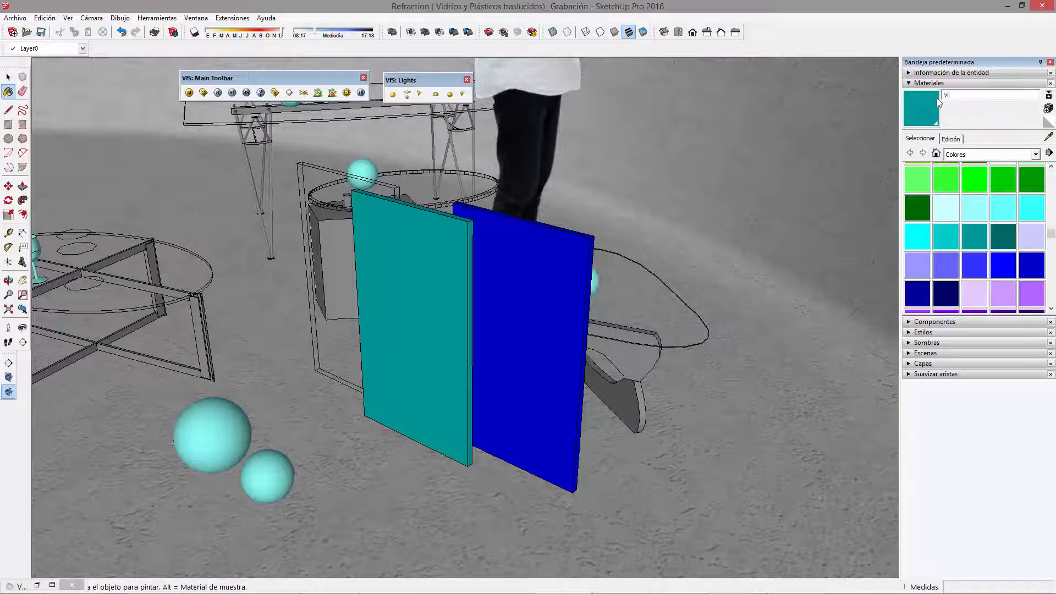
{"action": "type", "text": "vidrio verde"}
Sample the material of the dark blue panel and rename it vidrio naranja
{"action": "left_click", "coordinate": [578, 264], "text": "alt"}
{"action": "left_click_drag", "start_coordinate": [1000, 98], "coordinate": [897, 98]}
{"action": "type", "text": "vidrio a"}
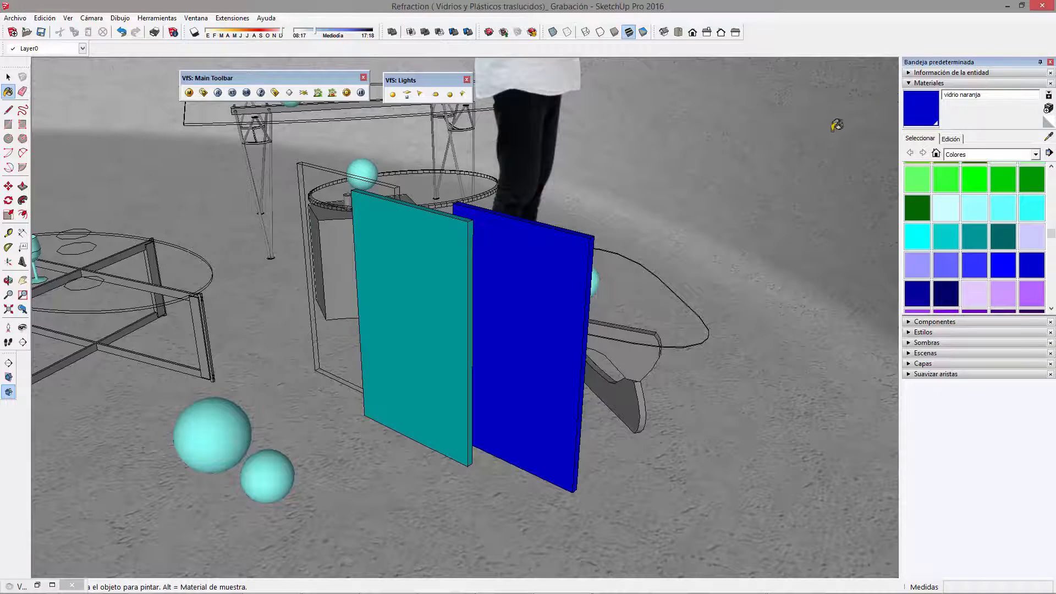
{"action": "middle_click_drag", "start_coordinate": [523, 242], "coordinate": [523, 254]}
{"action": "key", "text": "space"}
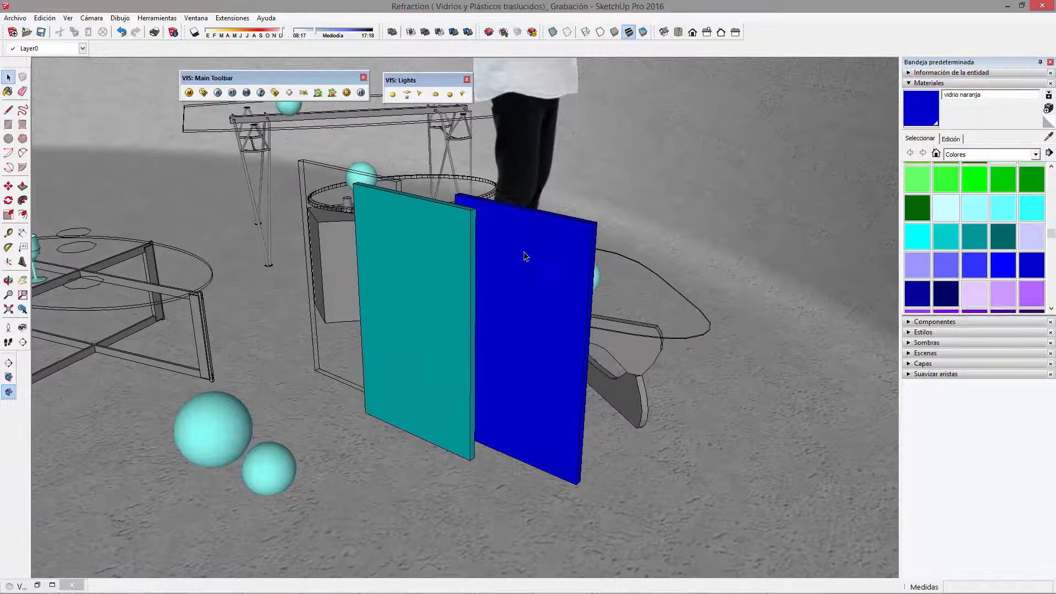
Open the teal panel's group for editing and sample its vidrio verde material
{"action": "left_click", "coordinate": [450, 276]}
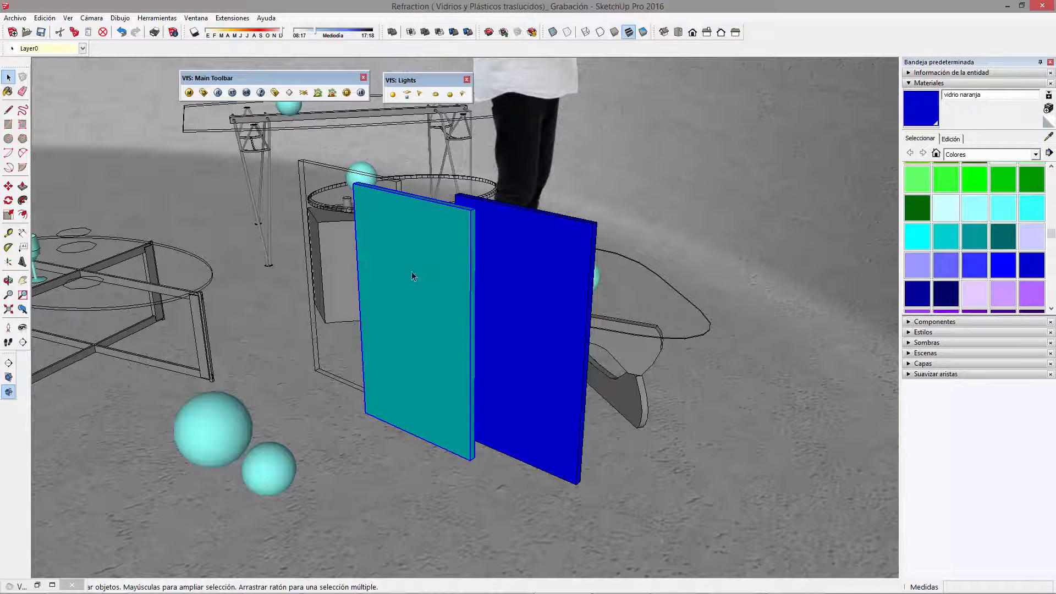
{"action": "middle_click_drag", "start_coordinate": [434, 313], "coordinate": [422, 302]}
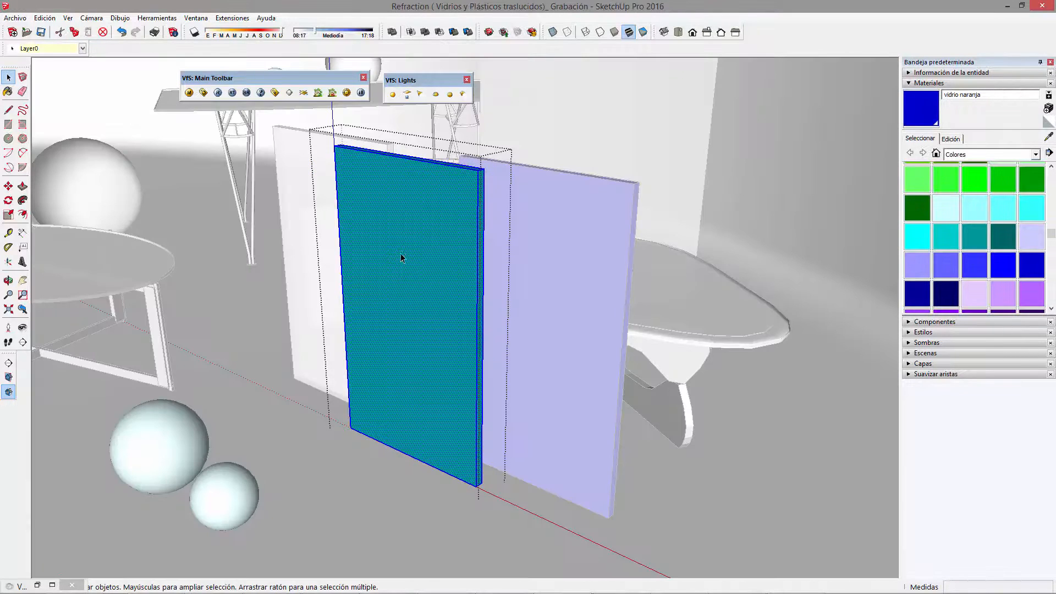
{"action": "key", "text": "Escape"}
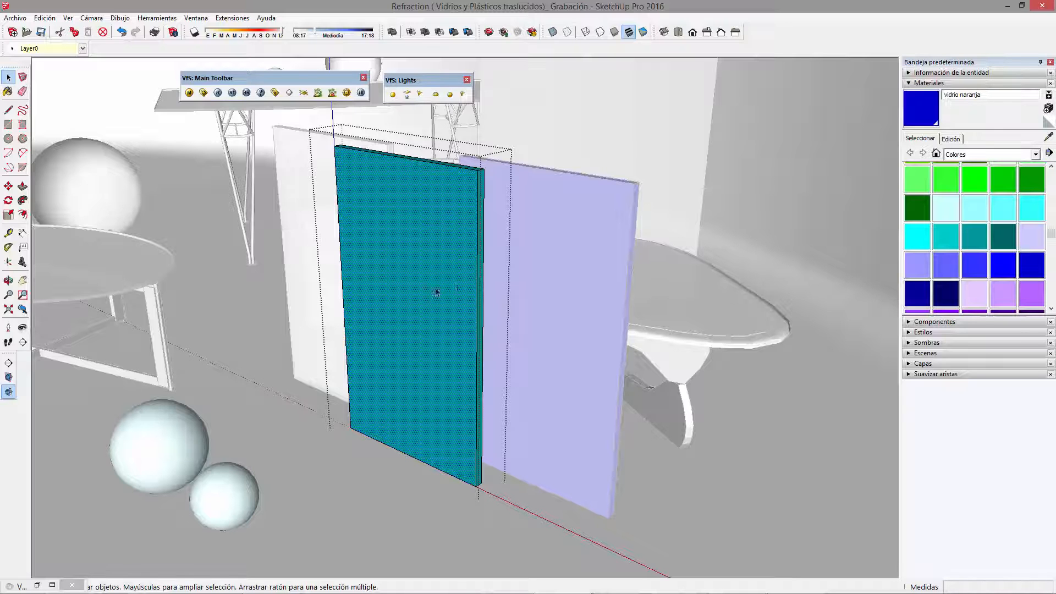
{"action": "mouse_move", "coordinate": [412, 229]}
{"action": "middle_mouse_down"}
{"action": "mouse_move", "coordinate": [431, 245]}
{"action": "mouse_move", "coordinate": [409, 238]}
{"action": "middle_mouse_up"}
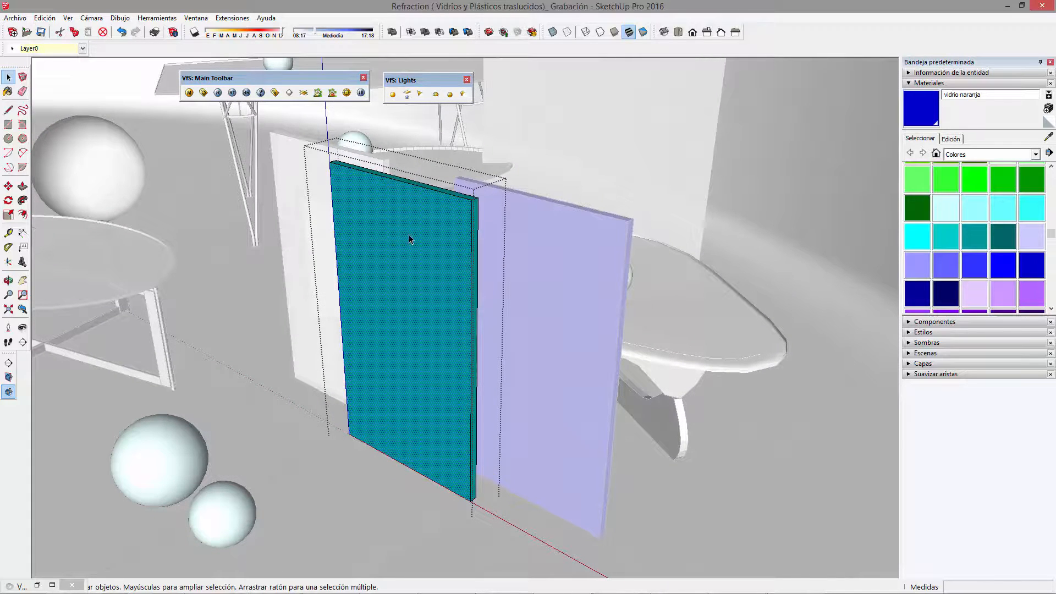
{"action": "key", "text": "b"}
{"action": "left_click", "coordinate": [426, 223], "text": "alt"}
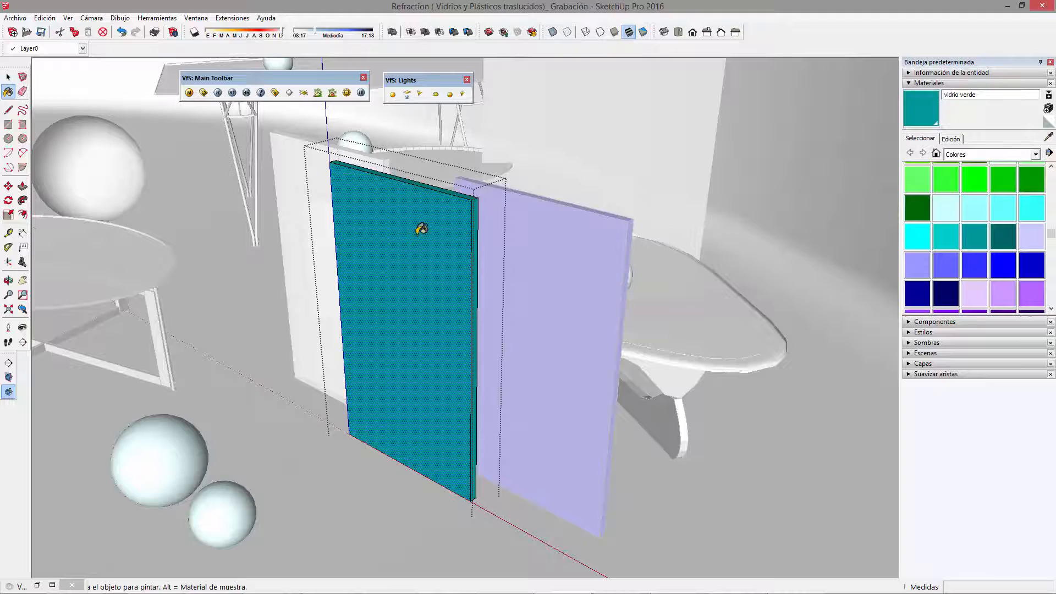
{"action": "key", "text": "space"}
Reverse all the faces of the teal panel and paint them again with vidrio verde
{"action": "left_click", "coordinate": [407, 237]}
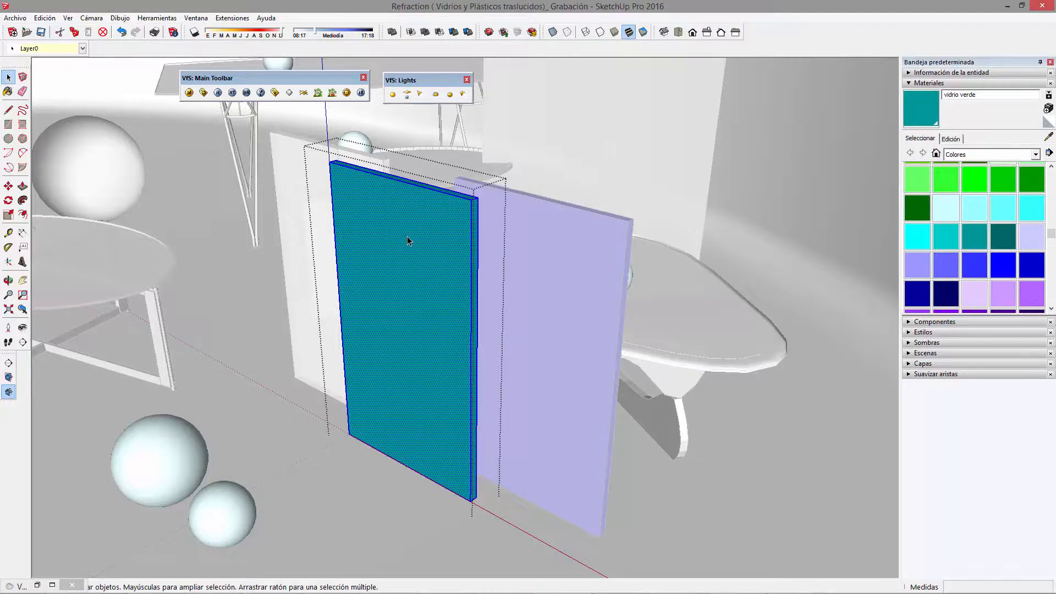
{"action": "right_click", "coordinate": [407, 237]}
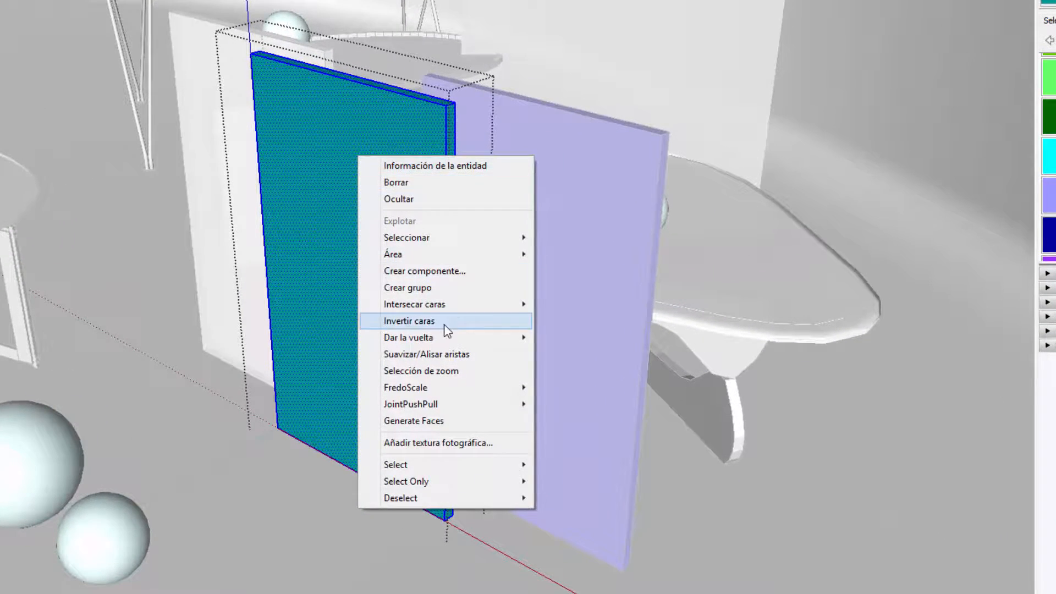
{"action": "left_click", "coordinate": [445, 321]}
{"action": "key", "text": "b"}
{"action": "left_click", "coordinate": [369, 143]}
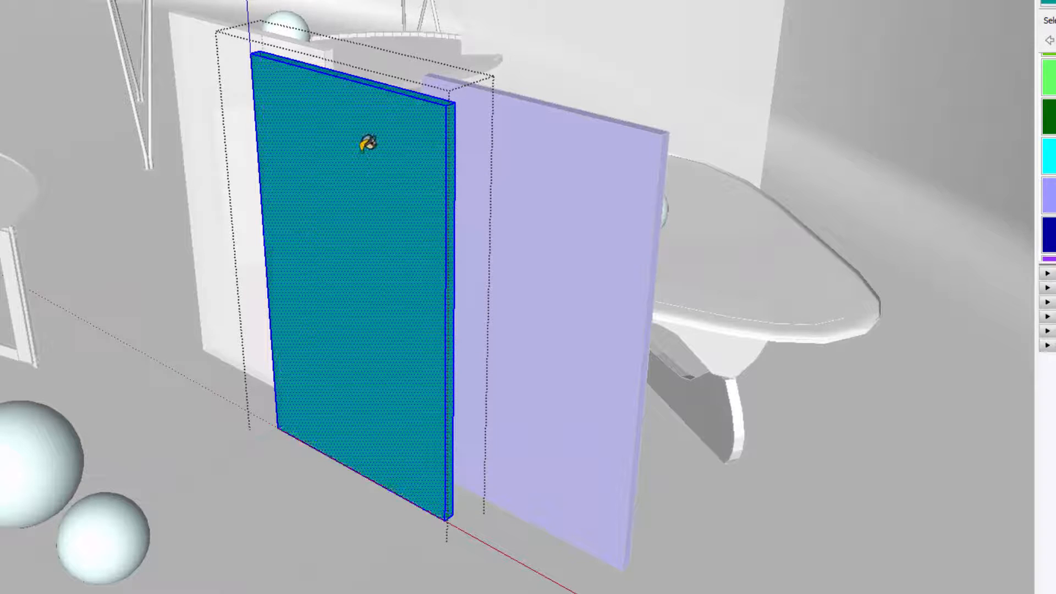
Reverse the teal panel's faces once more and return to editing inside its group
{"action": "right_click", "coordinate": [366, 144]}
{"action": "left_click", "coordinate": [461, 319]}
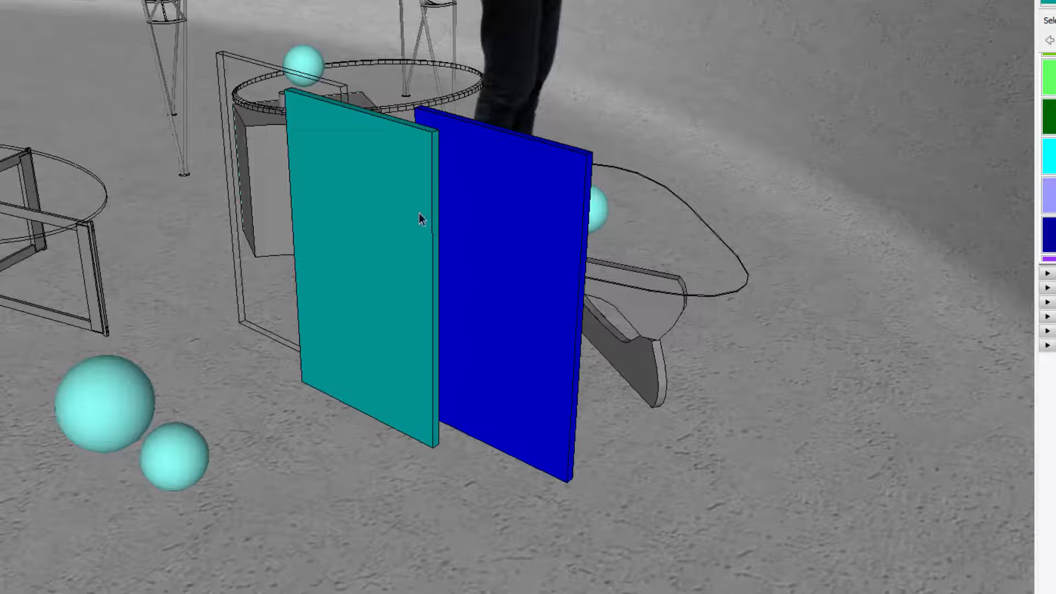
{"action": "left_click", "coordinate": [391, 217]}
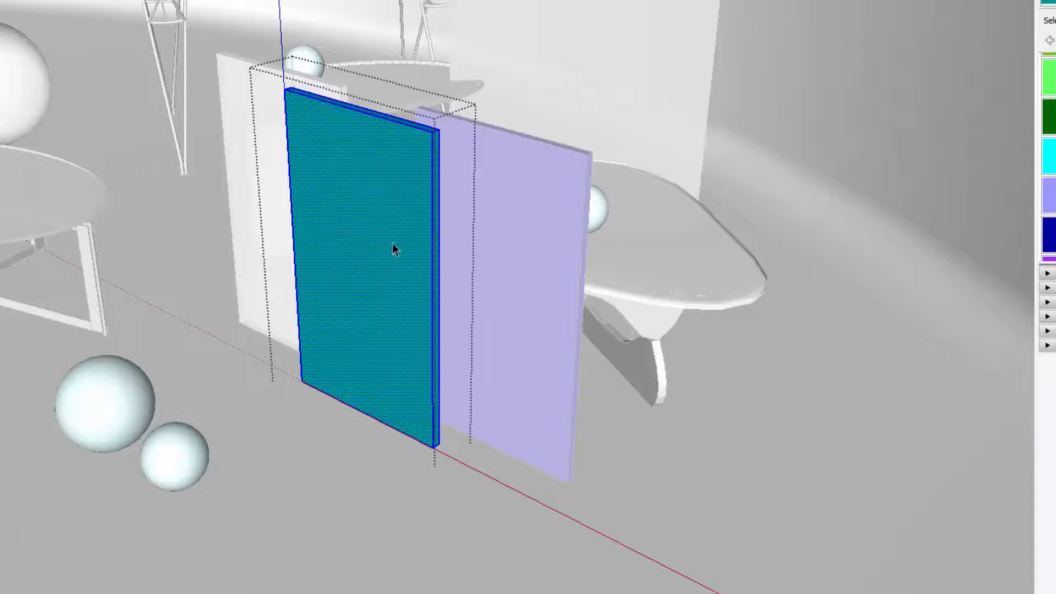
Copy the teal panel's front face and place the copy a short distance in front of the panel
{"action": "middle_click_drag", "start_coordinate": [393, 282], "coordinate": [307, 334]}
{"action": "scroll", "coordinate": [372, 469], "scroll_direction": "up", "scroll_amount": 2}
{"action": "key", "text": "m"}
{"action": "left_click", "coordinate": [366, 465]}
{"action": "key", "text": "ctrl"}
{"action": "left_click", "coordinate": [307, 472]}
{"action": "middle_click_drag", "start_coordinate": [306, 471], "coordinate": [268, 260]}
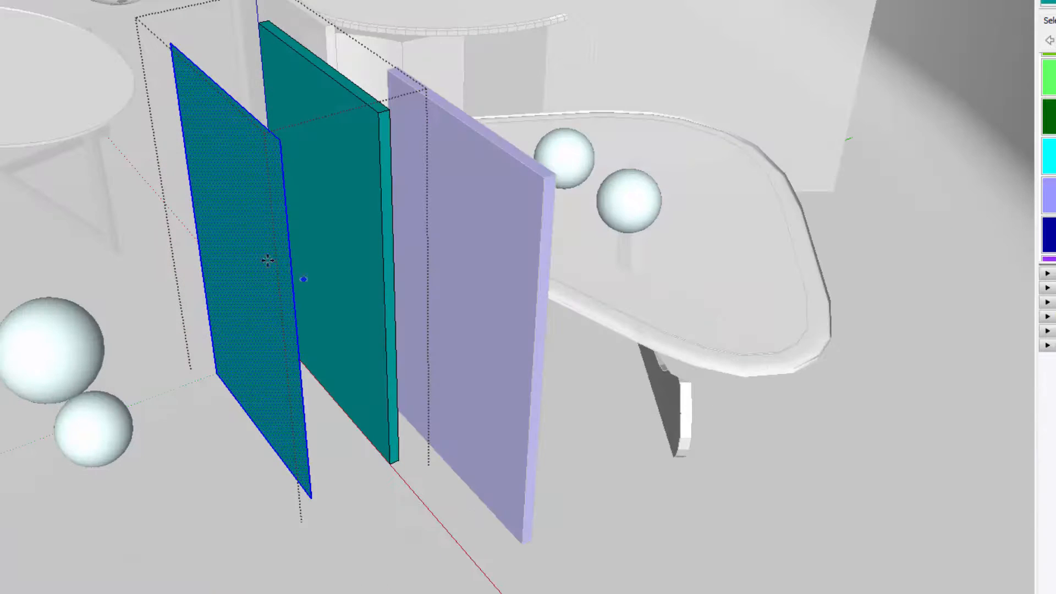
{"action": "scroll", "coordinate": [297, 245], "scroll_direction": "up", "scroll_amount": 3}
{"action": "key", "text": "space"}
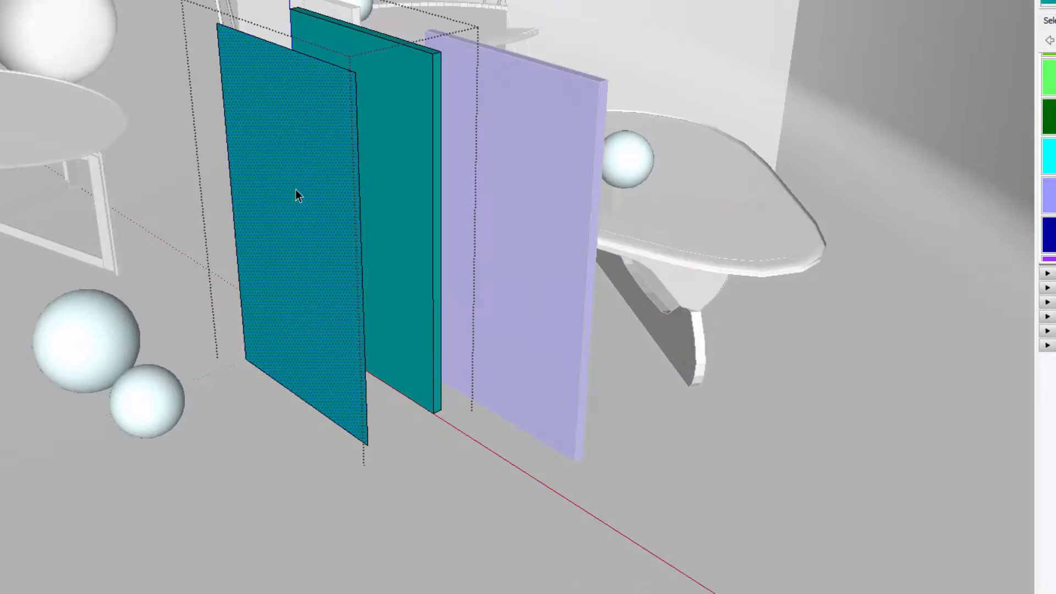
Paint the two sides of the loose face copy with different colours, finishing with green Color G05 on its front
{"action": "left_click", "coordinate": [1048, 195]}
{"action": "left_click", "coordinate": [337, 191]}
{"action": "mouse_move", "coordinate": [361, 213]}
{"action": "middle_mouse_down"}
{"action": "mouse_move", "coordinate": [232, 330]}
{"action": "mouse_move", "coordinate": [127, 299]}
{"action": "middle_mouse_up"}
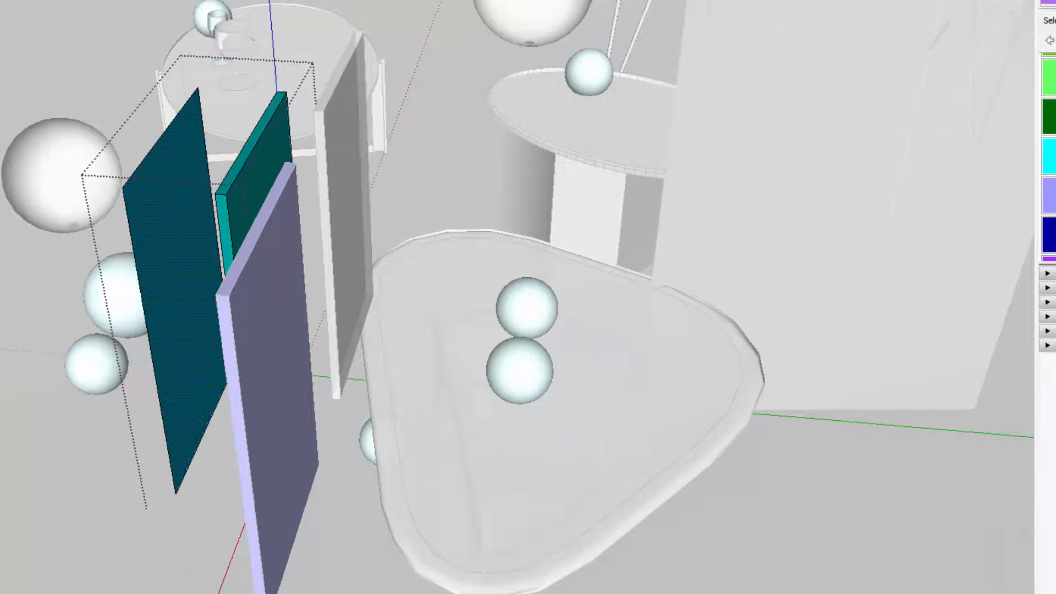
{"action": "left_click", "coordinate": [165, 184]}
{"action": "mouse_move", "coordinate": [165, 196]}
{"action": "middle_mouse_down"}
{"action": "mouse_move", "coordinate": [420, 199]}
{"action": "mouse_move", "coordinate": [566, 170]}
{"action": "mouse_move", "coordinate": [117, 207]}
{"action": "mouse_move", "coordinate": [481, 163]}
{"action": "mouse_move", "coordinate": [583, 170]}
{"action": "mouse_move", "coordinate": [429, 148]}
{"action": "middle_mouse_up"}
{"action": "double_click", "coordinate": [602, 179]}
{"action": "left_click", "coordinate": [611, 180]}
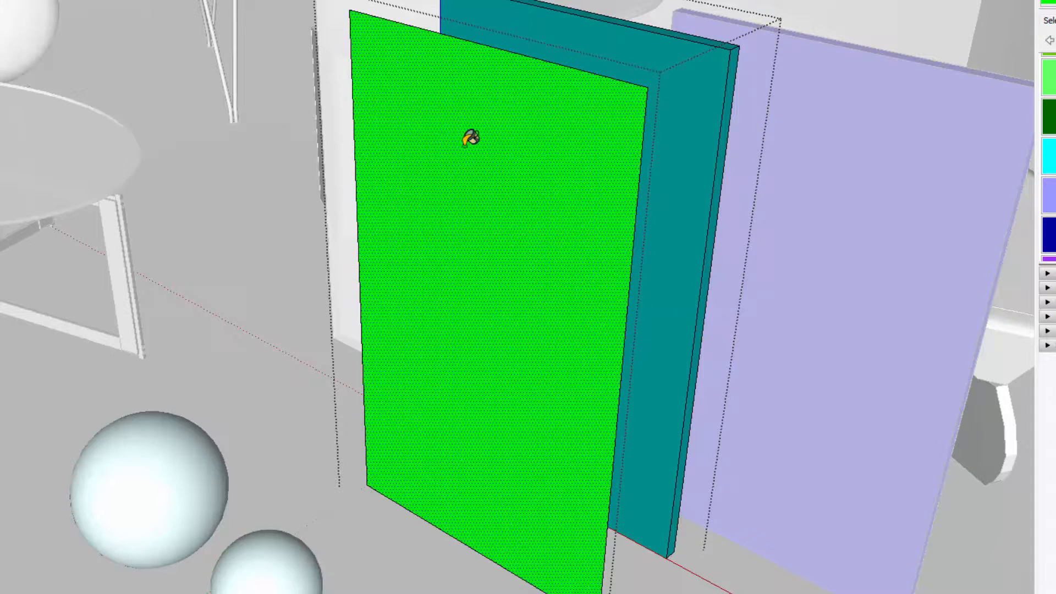
Reverse the green face copy and paint the side now facing forward with green Color G05
{"action": "right_click", "coordinate": [466, 146]}
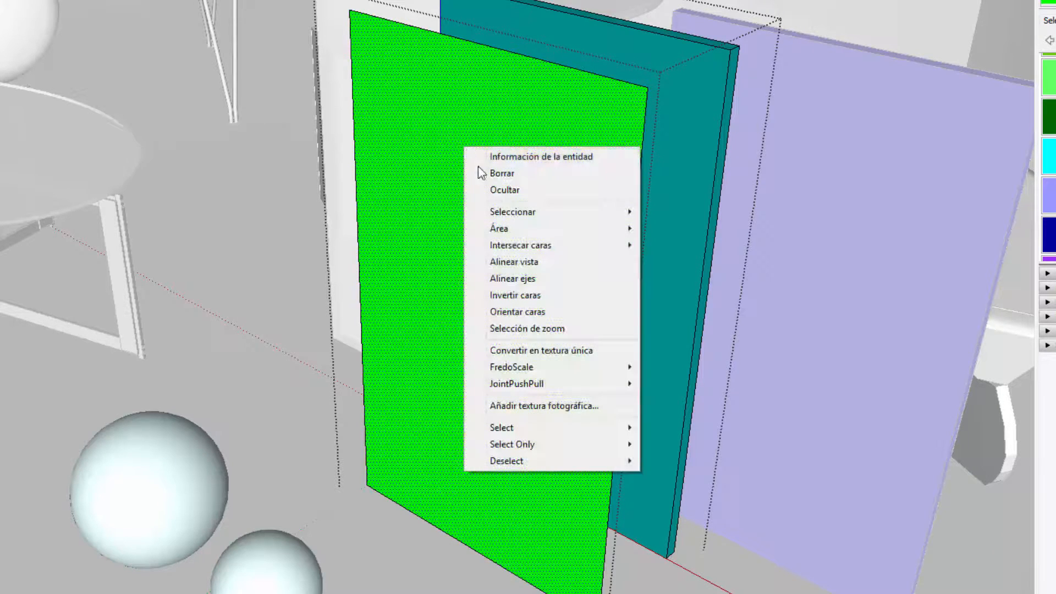
{"action": "left_click", "coordinate": [533, 297]}
{"action": "left_click", "coordinate": [499, 200]}
Delete the loose green face copy and leave the teal panel's group
{"action": "scroll", "coordinate": [505, 224], "scroll_direction": "down", "scroll_amount": 3}
{"action": "mouse_move", "coordinate": [504, 224]}
{"action": "middle_mouse_down"}
{"action": "mouse_move", "coordinate": [318, 280]}
{"action": "mouse_move", "coordinate": [213, 283]}
{"action": "mouse_move", "coordinate": [484, 269]}
{"action": "middle_mouse_up"}
{"action": "key", "text": "space"}
{"action": "left_click", "coordinate": [486, 269]}
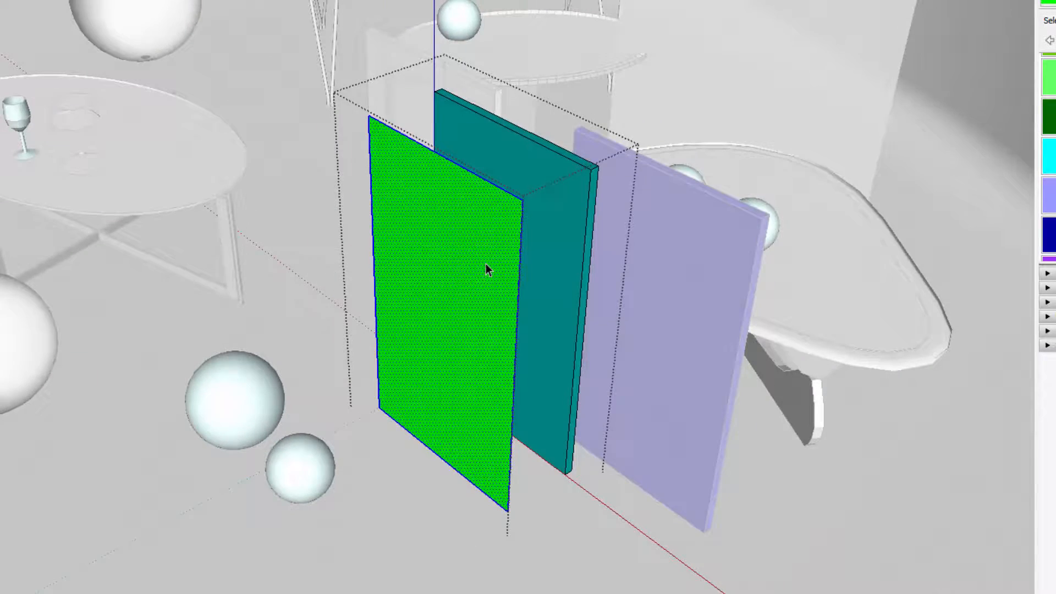
{"action": "key", "text": "Delete"}
{"action": "key", "text": "Escape"}
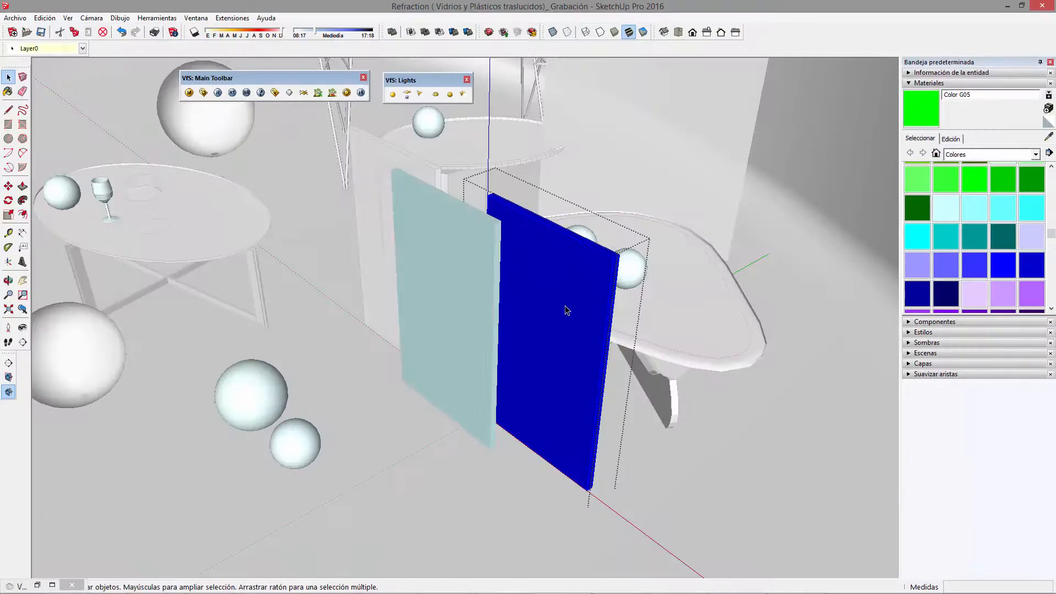
Sample vidrio naranja from the dark blue panel, reverse all the panel's faces and paint them again with that material
{"action": "scroll", "coordinate": [569, 305], "scroll_direction": "up", "scroll_amount": 3}
{"action": "key", "text": "b"}
{"action": "left_click", "coordinate": [584, 286], "text": "alt"}
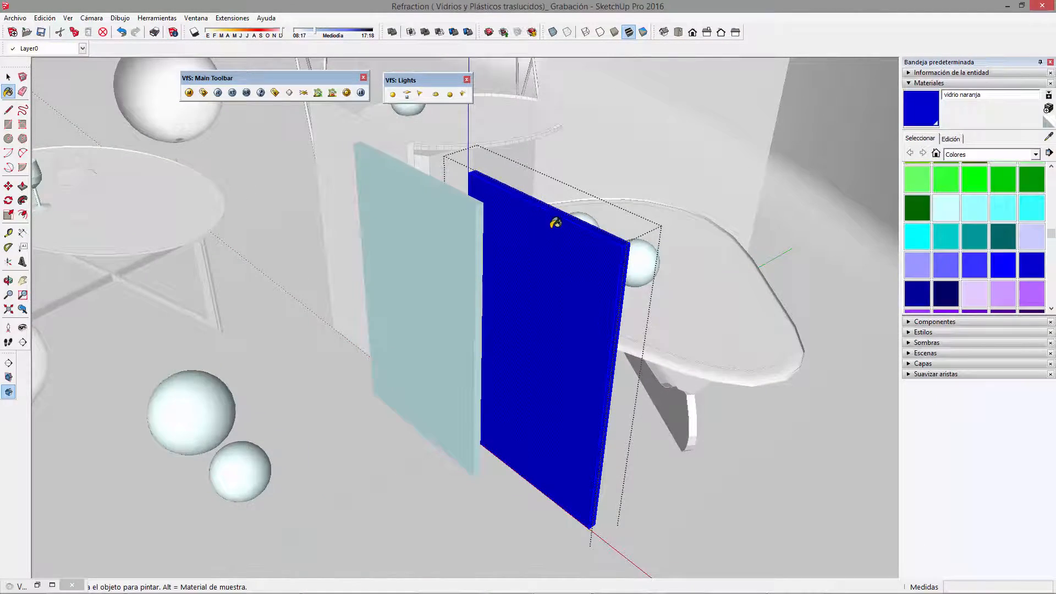
{"action": "scroll", "coordinate": [577, 291], "scroll_direction": "down", "scroll_amount": 1}
{"action": "scroll", "coordinate": [566, 283], "scroll_direction": "up", "scroll_amount": 2}
{"action": "key", "text": "space"}
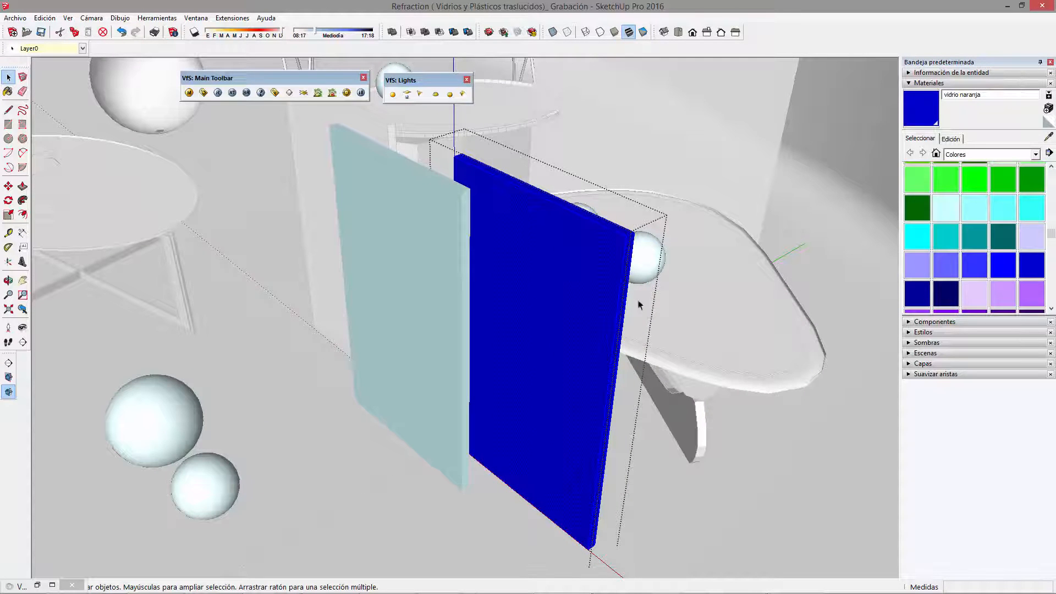
{"action": "right_click", "coordinate": [533, 307]}
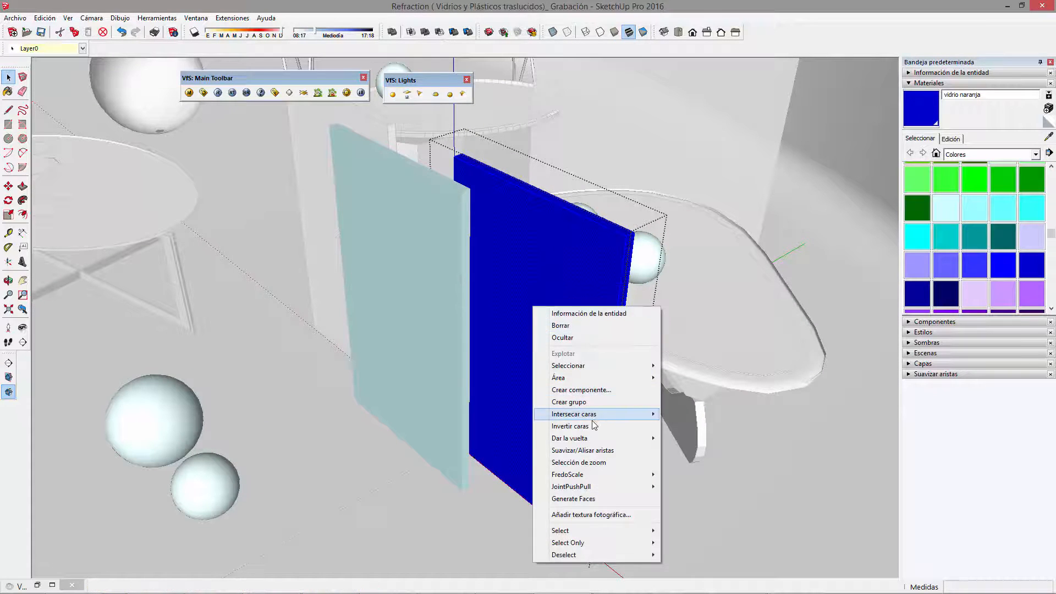
{"action": "left_click", "coordinate": [594, 426]}
{"action": "key", "text": "b"}
{"action": "left_click", "coordinate": [567, 265]}
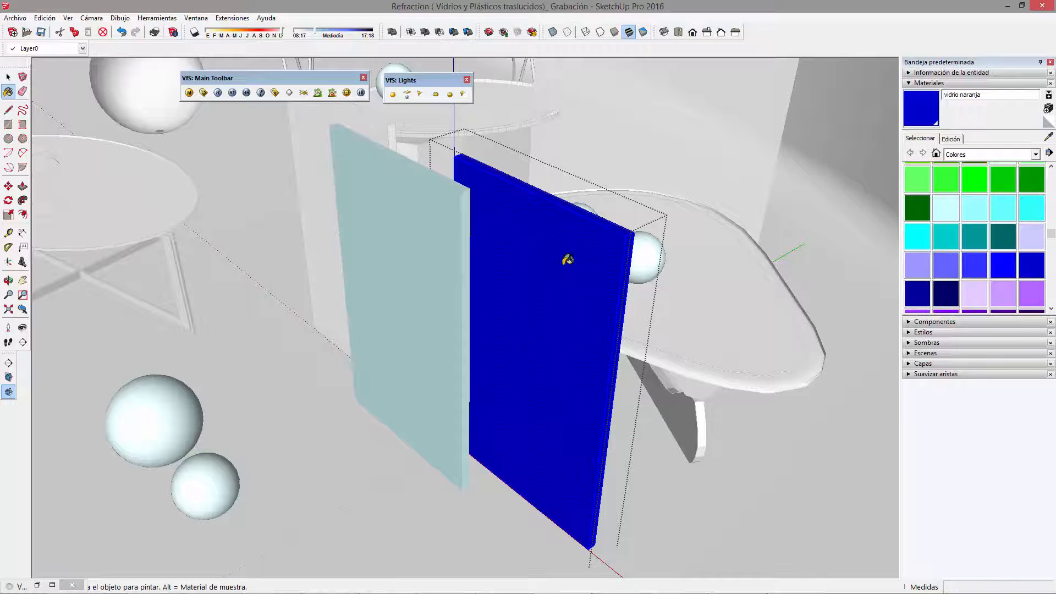
Reverse the dark blue panel's faces a second time and leave its group
{"action": "right_click", "coordinate": [542, 261]}
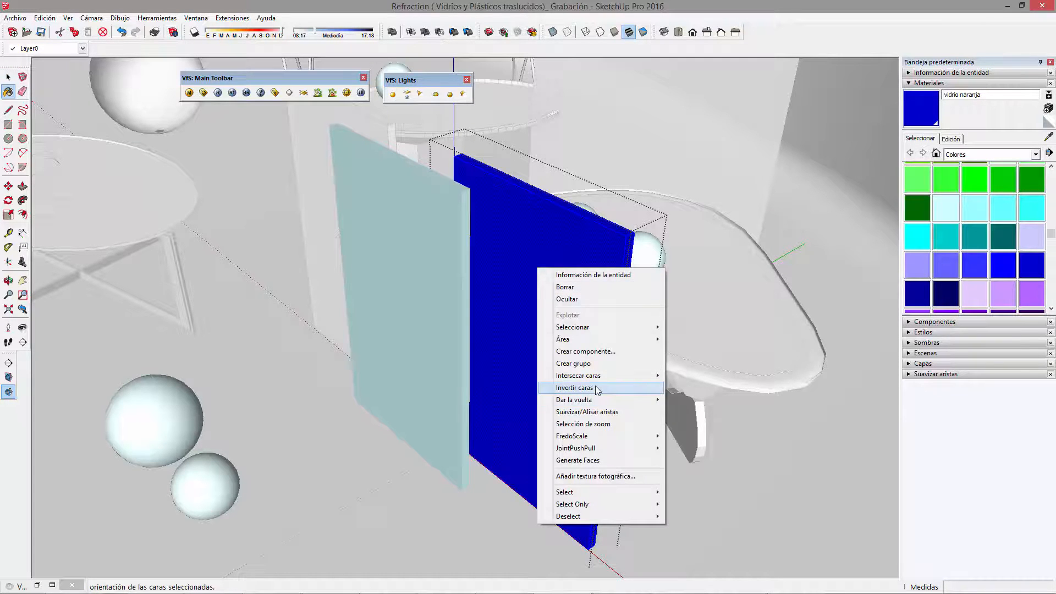
{"action": "left_click", "coordinate": [547, 387]}
{"action": "key", "text": "space"}
{"action": "mouse_move", "coordinate": [585, 300]}
{"action": "middle_mouse_down"}
{"action": "mouse_move", "coordinate": [447, 290]}
{"action": "mouse_move", "coordinate": [517, 232]}
{"action": "mouse_move", "coordinate": [532, 242]}
{"action": "mouse_move", "coordinate": [585, 314]}
{"action": "mouse_move", "coordinate": [573, 291]}
{"action": "mouse_move", "coordinate": [581, 392]}
{"action": "middle_mouse_up"}
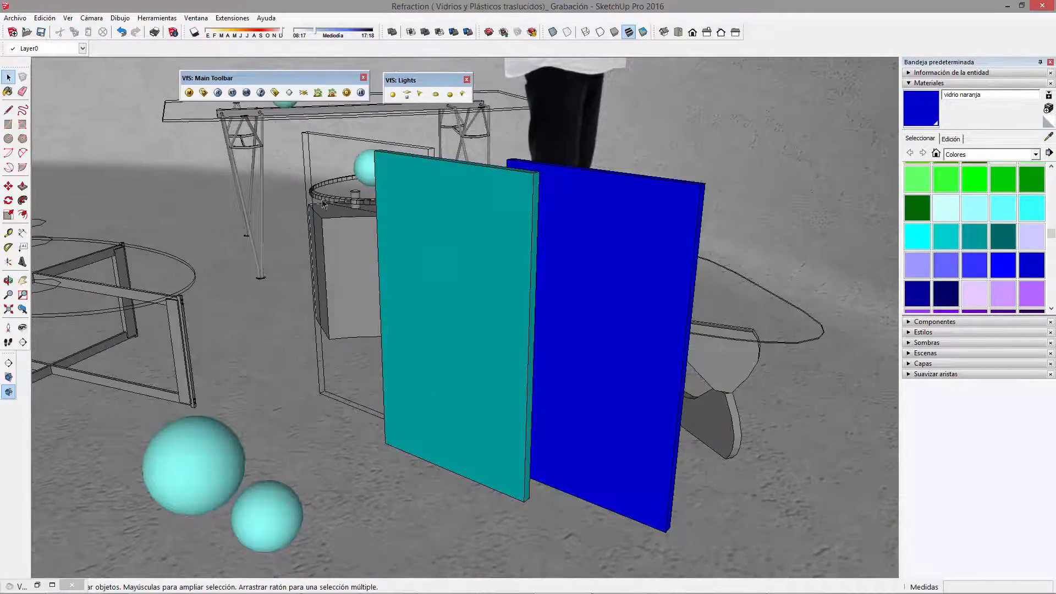
Sample vidrio verde from the teal panel and set its Diffuse transparency to white in the V-Ray material editor
{"action": "key", "text": "b"}
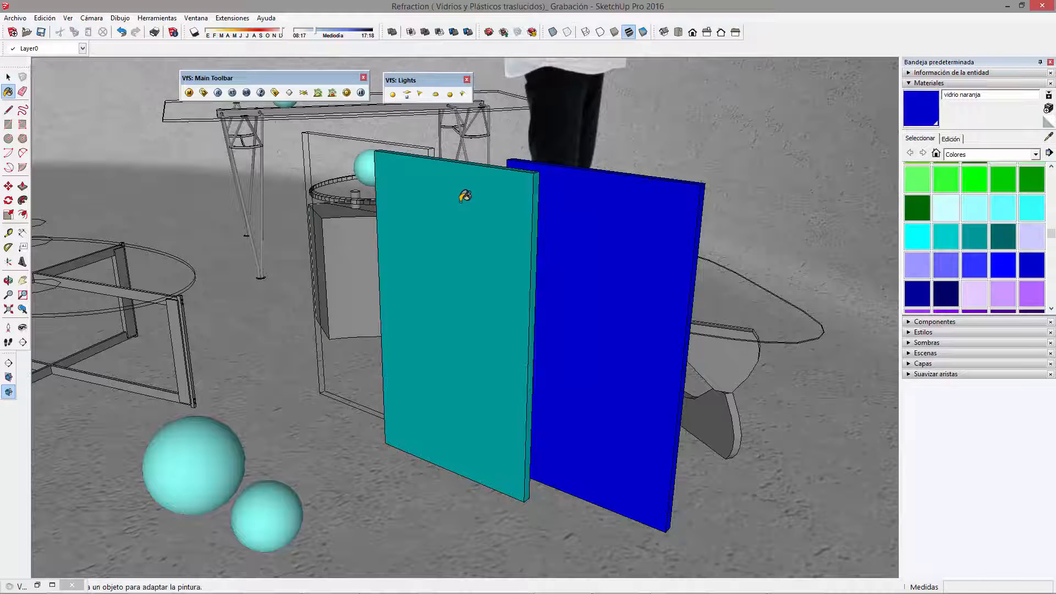
{"action": "left_click", "coordinate": [465, 196], "text": "alt"}
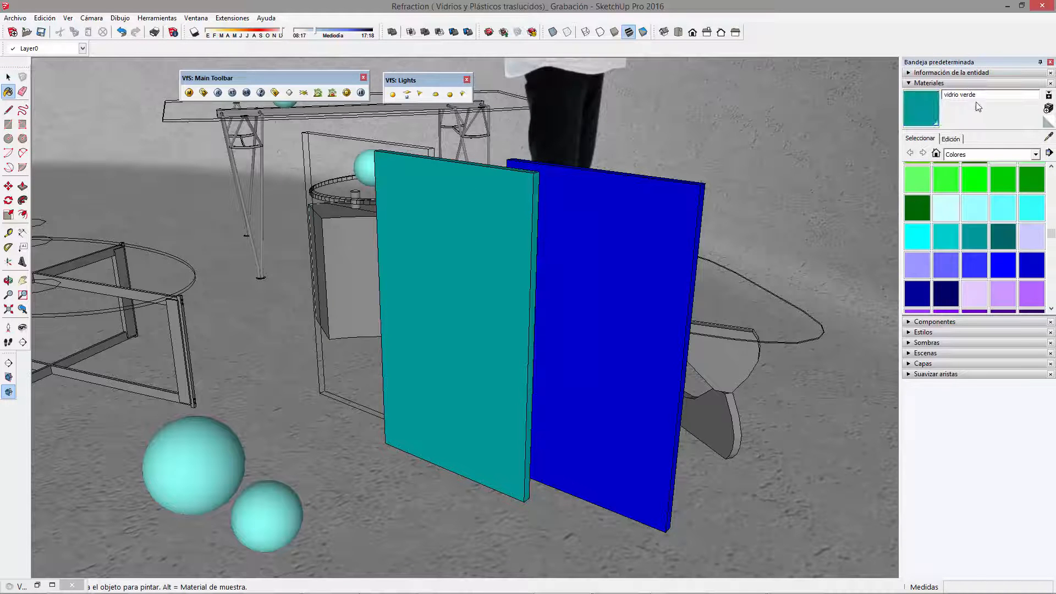
{"action": "left_click", "coordinate": [188, 92]}
{"action": "left_click", "coordinate": [247, 53]}
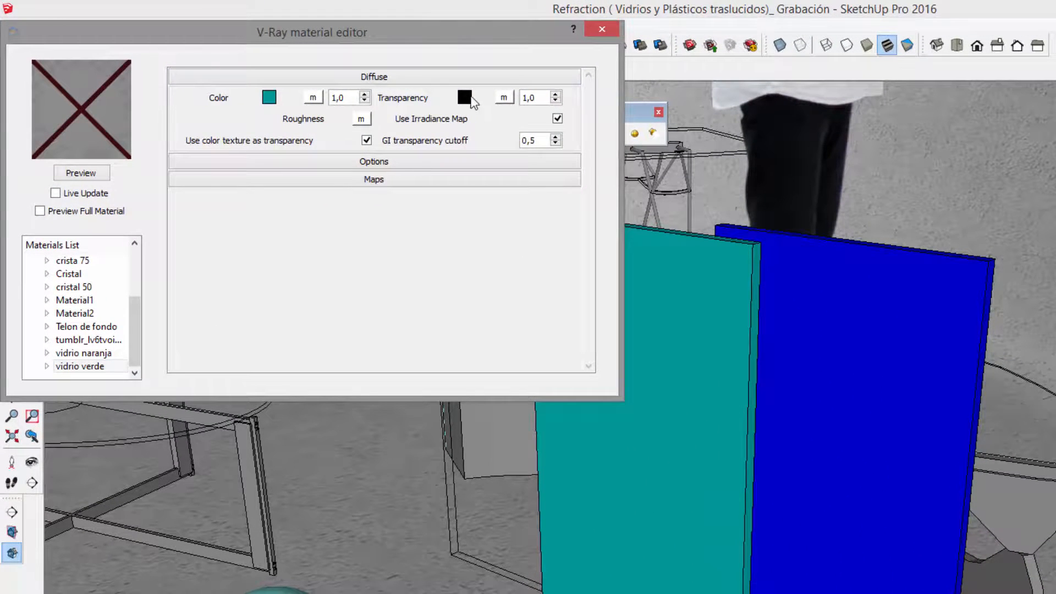
{"action": "left_click", "coordinate": [465, 97]}
{"action": "left_click_drag", "start_coordinate": [488, 199], "coordinate": [484, 92]}
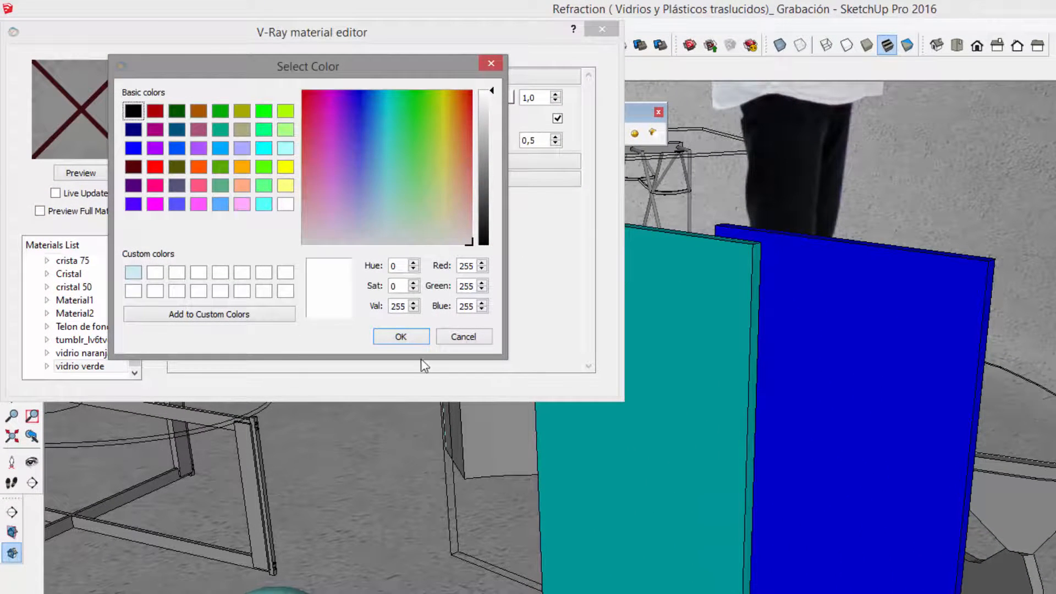
{"action": "left_click", "coordinate": [400, 337]}
Add Reflection and Refraction layers to vidrio verde and render its material preview
{"action": "right_click", "coordinate": [87, 366]}
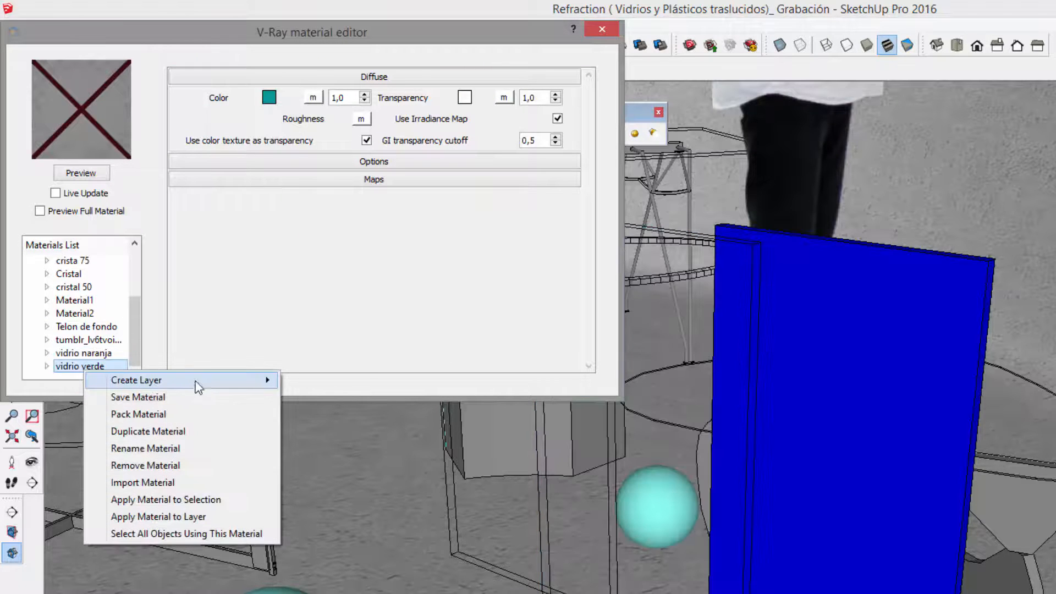
{"action": "mouse_move", "coordinate": [198, 385]}
{"action": "left_click", "coordinate": [350, 400]}
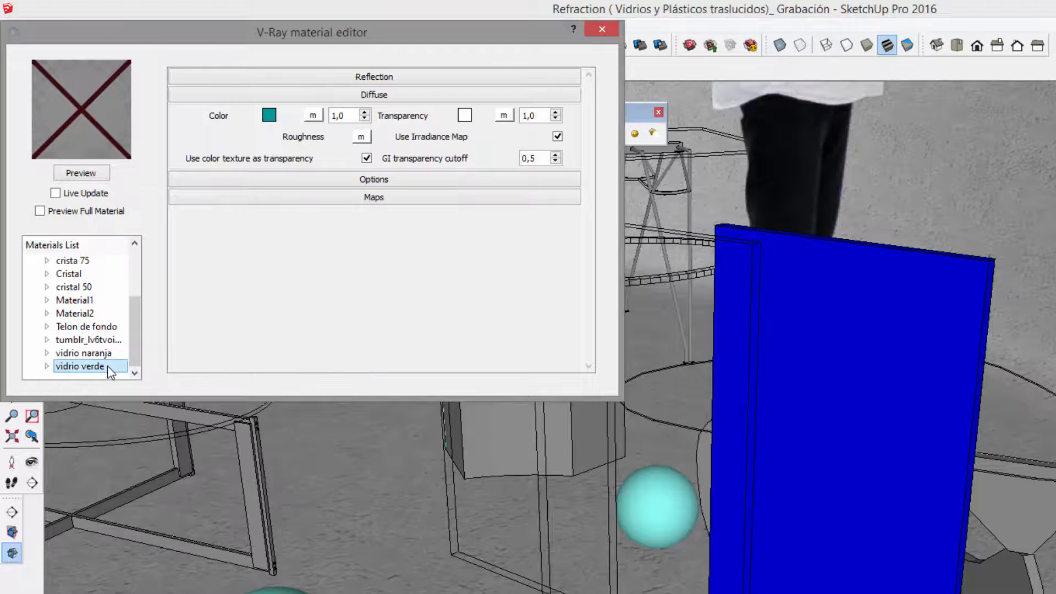
{"action": "right_click", "coordinate": [110, 366]}
{"action": "left_click", "coordinate": [374, 448]}
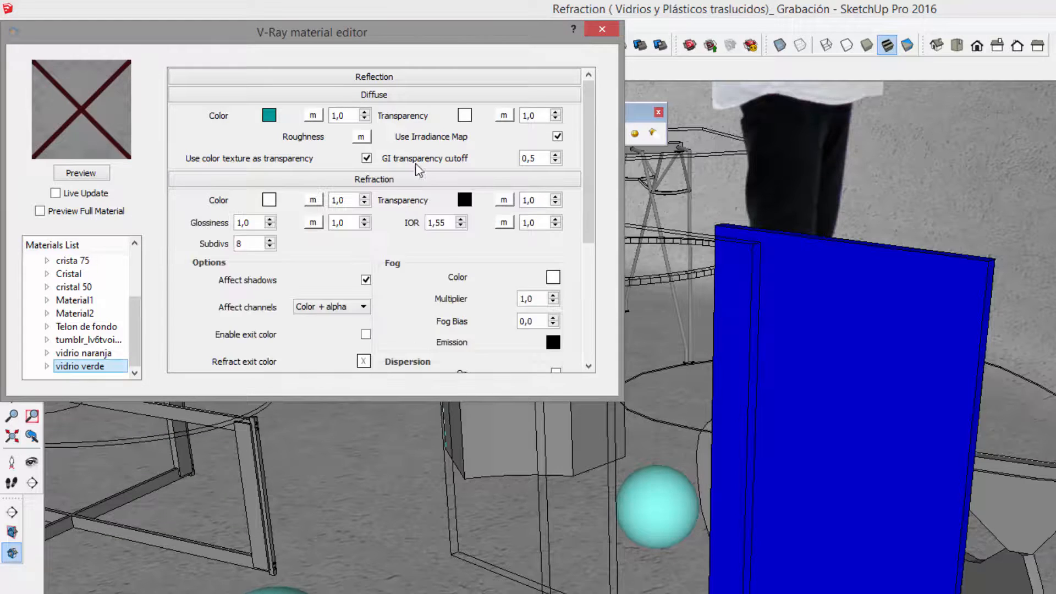
{"action": "left_click", "coordinate": [438, 98]}
{"action": "left_click", "coordinate": [413, 113]}
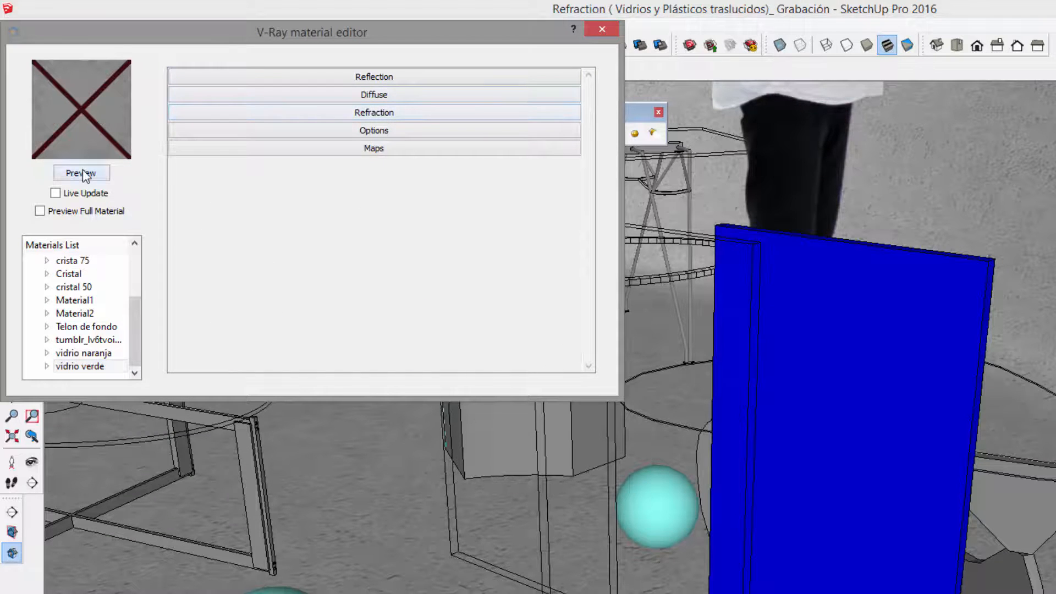
{"action": "left_click", "coordinate": [82, 173]}
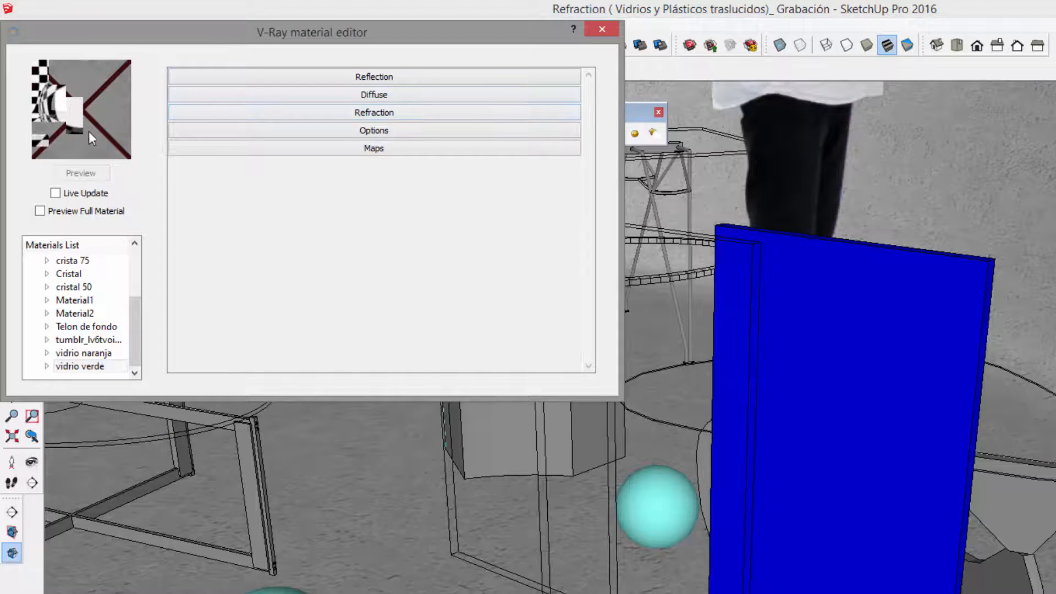
Set the Refraction fog colour of vidrio verde to bright green (red 85, green 255, blue 0)
{"action": "left_click", "coordinate": [388, 113]}
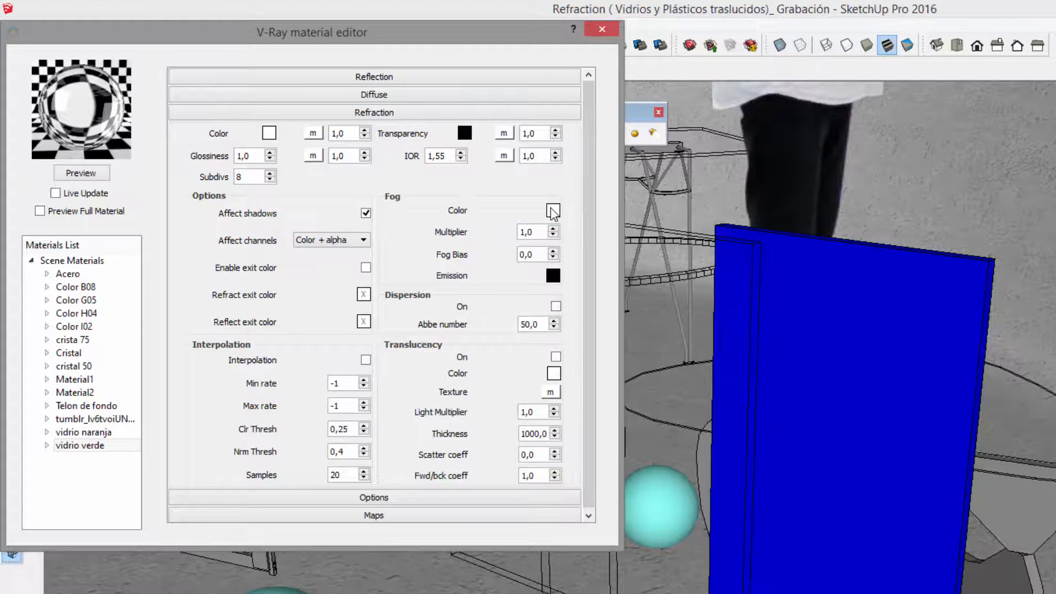
{"action": "left_click", "coordinate": [553, 211]}
{"action": "left_click", "coordinate": [263, 243]}
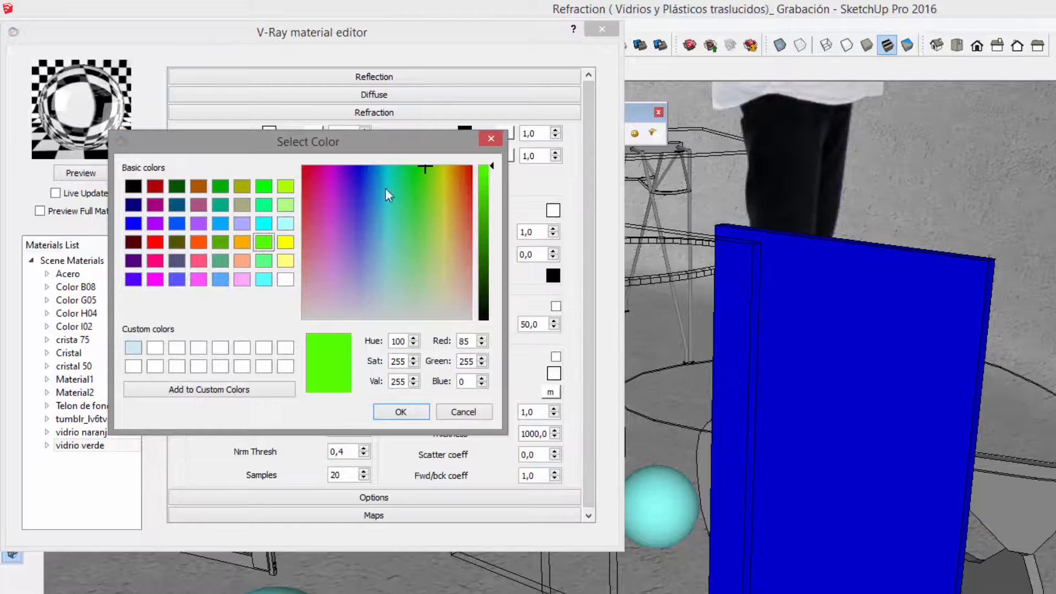
{"action": "left_click", "coordinate": [400, 412]}
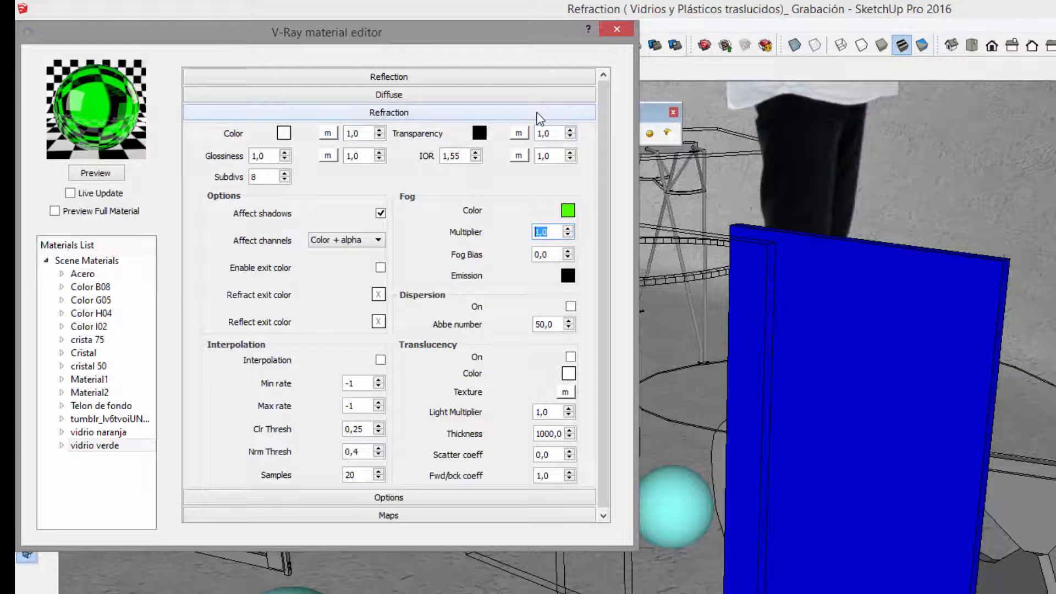
{"action": "left_click", "coordinate": [537, 114]}
Sample vidrio naranja from the dark blue panel and set its Diffuse transparency to white
{"action": "left_click", "coordinate": [907, 349]}
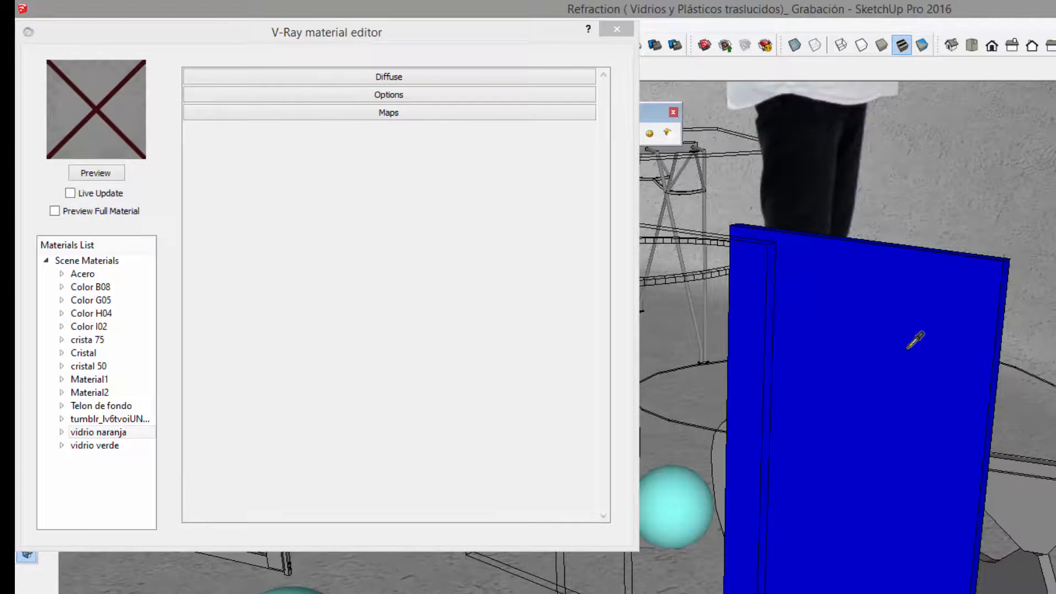
{"action": "right_click", "coordinate": [127, 435]}
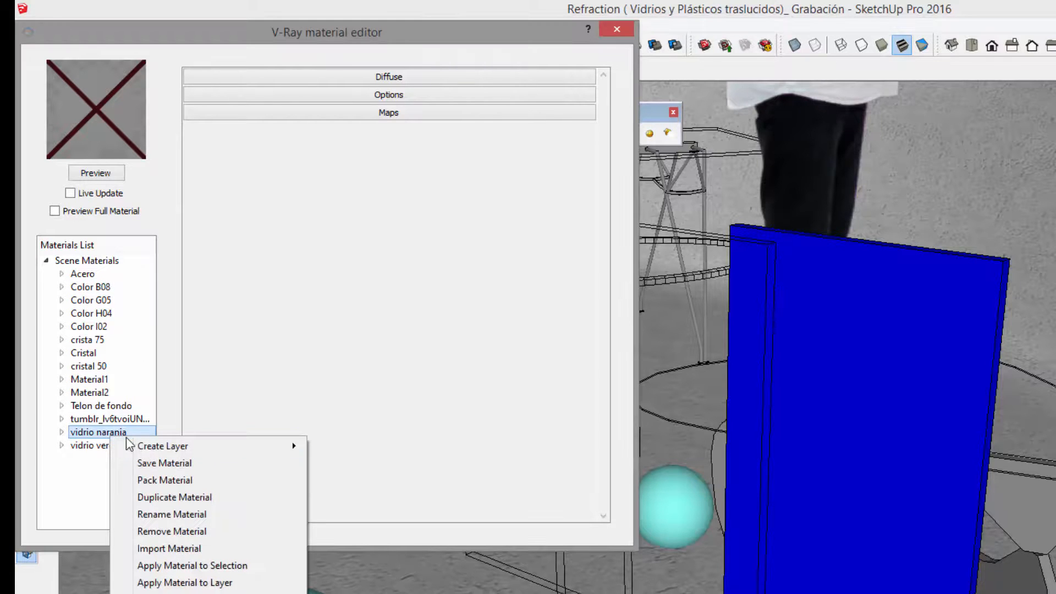
{"action": "left_click", "coordinate": [405, 78]}
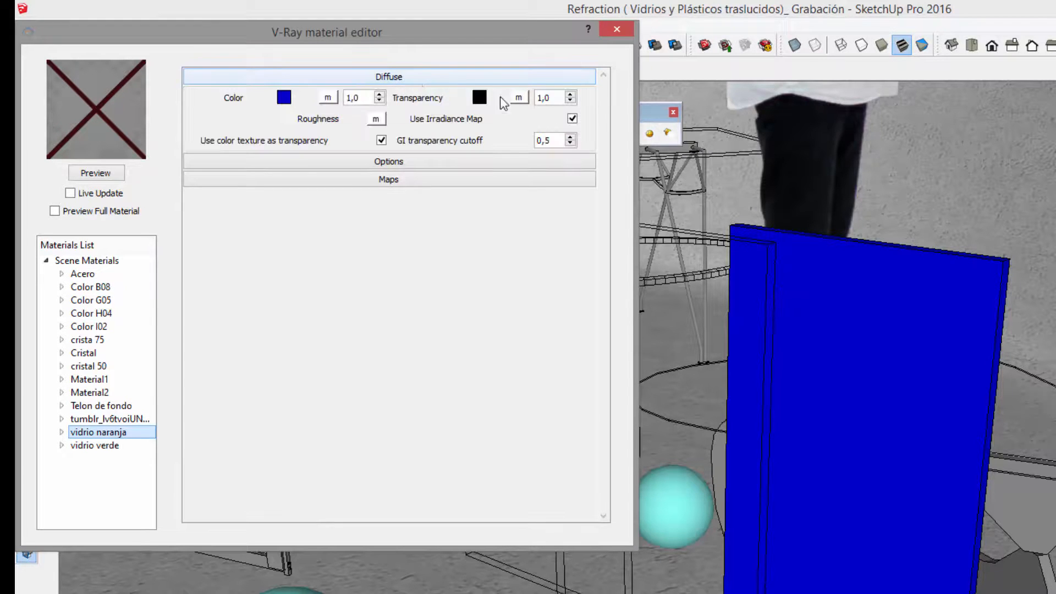
{"action": "left_click", "coordinate": [480, 98]}
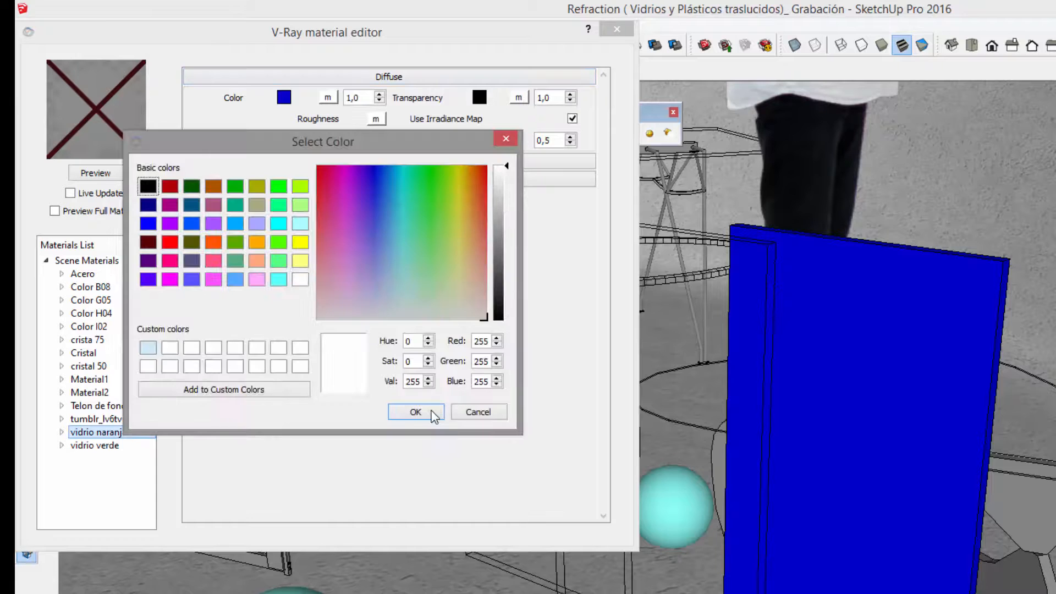
{"action": "left_click", "coordinate": [433, 417]}
Add Reflection and Refraction layers to vidrio naranja and expand its Refraction settings
{"action": "right_click", "coordinate": [104, 435]}
{"action": "mouse_move", "coordinate": [175, 447]}
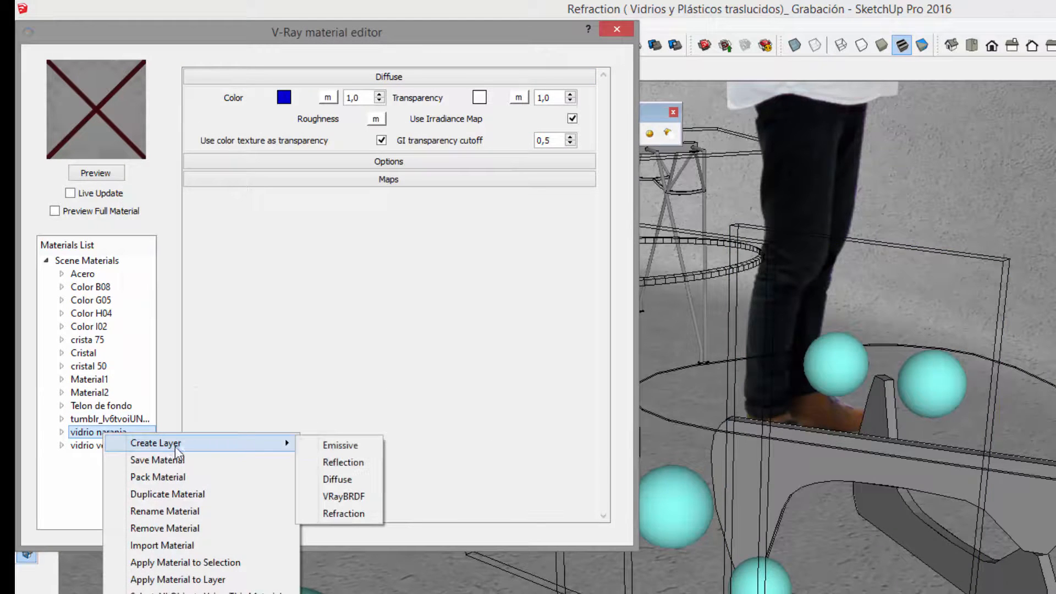
{"action": "left_click", "coordinate": [343, 462]}
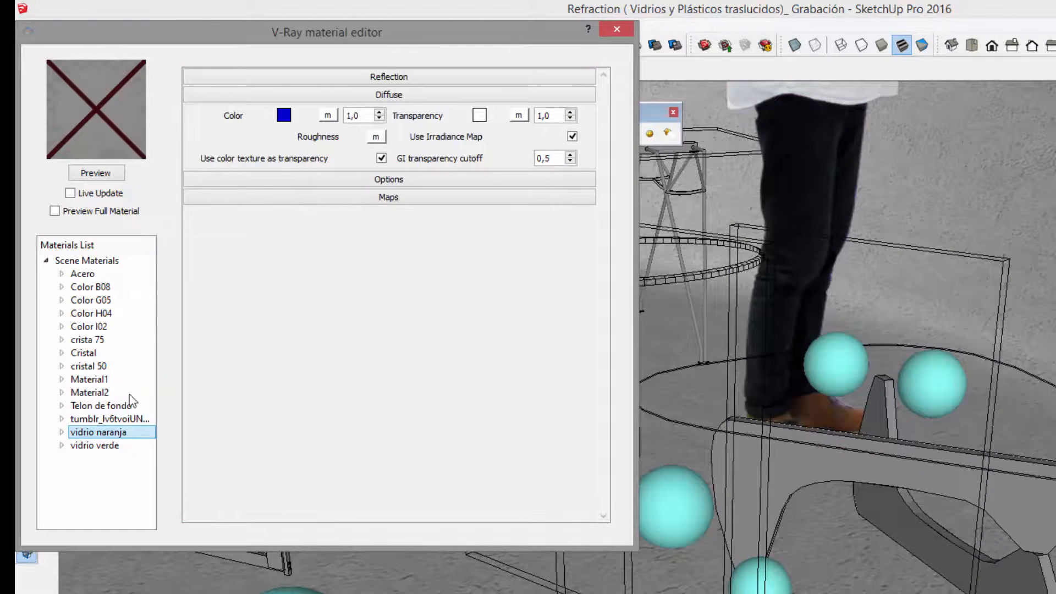
{"action": "right_click", "coordinate": [103, 433]}
{"action": "mouse_move", "coordinate": [184, 443]}
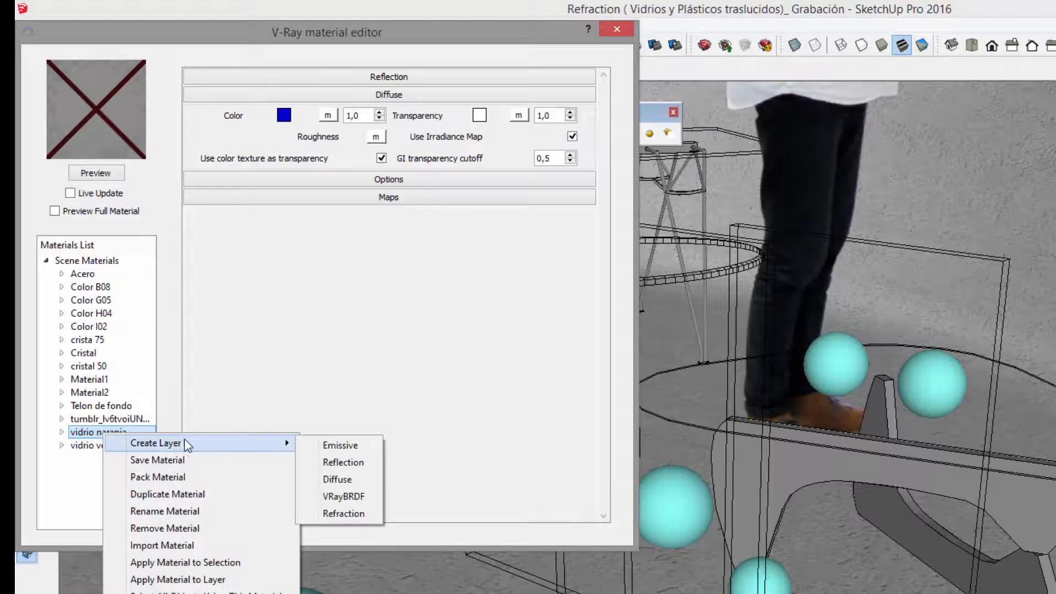
{"action": "left_click", "coordinate": [351, 513]}
{"action": "left_click", "coordinate": [387, 184]}
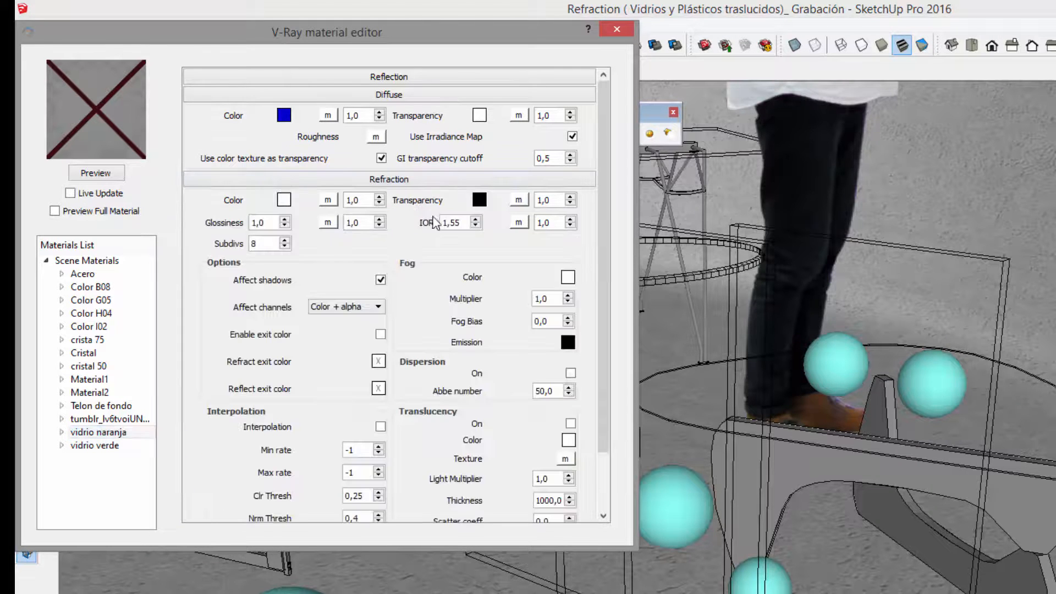
Set the Refraction fog colour of vidrio naranja to light yellow (red 255, green 255, blue 127) and render its material preview
{"action": "left_click", "coordinate": [429, 99]}
{"action": "left_click", "coordinate": [89, 172]}
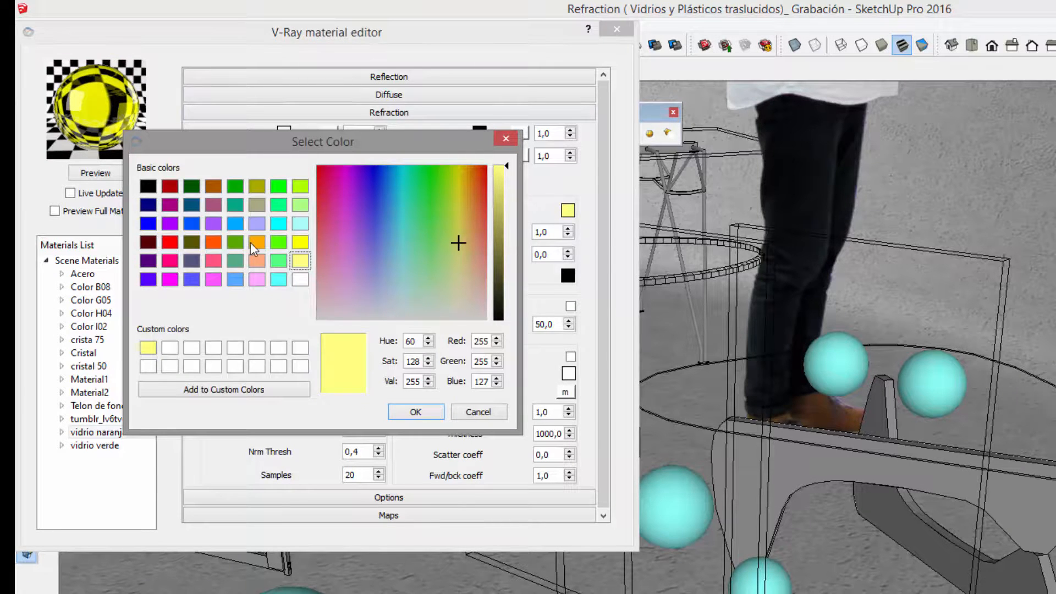
{"action": "left_click", "coordinate": [253, 245]}
{"action": "left_click", "coordinate": [299, 263]}
{"action": "left_click", "coordinate": [401, 413]}
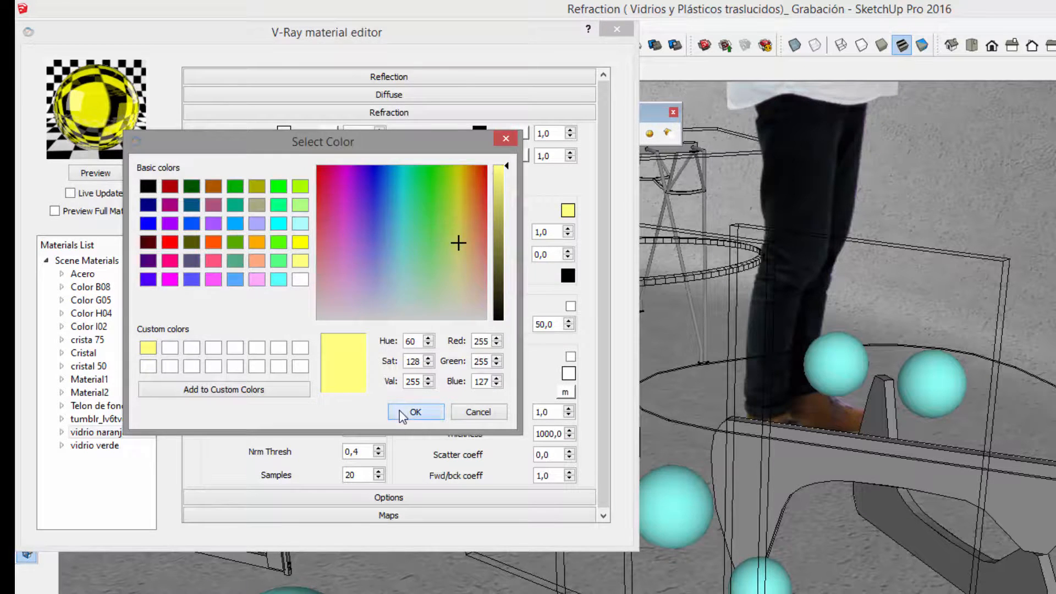
{"action": "left_click", "coordinate": [105, 173]}
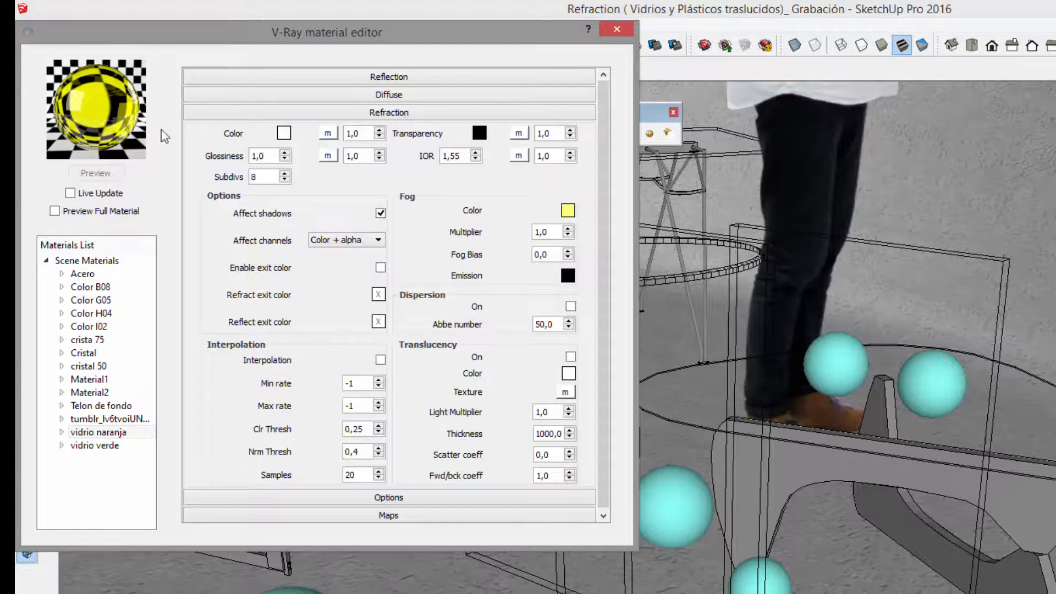
Close the material editor, frame the coloured glass panels, and render the scene
{"action": "left_click", "coordinate": [617, 29]}
{"action": "middle_click_drag", "start_coordinate": [719, 526], "coordinate": [752, 476]}
{"action": "scroll", "coordinate": [609, 381], "scroll_direction": "up", "scroll_amount": 1}
{"action": "key", "text": "space"}
{"action": "mouse_move", "coordinate": [527, 296]}
{"action": "middle_mouse_down", "text": "shift"}
{"action": "mouse_move", "coordinate": [436, 348]}
{"action": "mouse_move", "coordinate": [533, 430]}
{"action": "mouse_move", "coordinate": [619, 410]}
{"action": "middle_mouse_up", "text": "shift"}
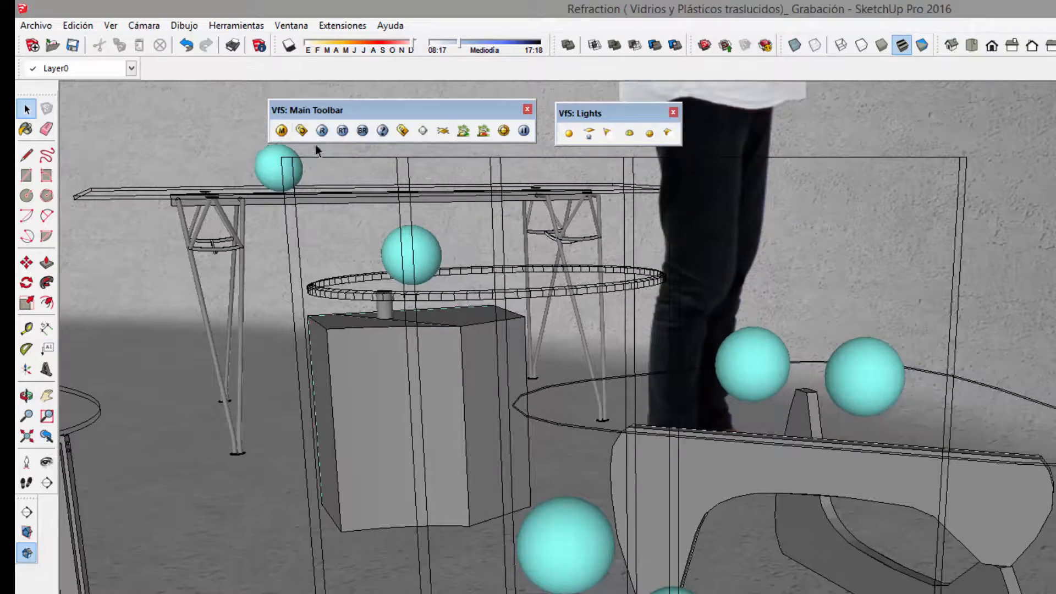
{"action": "left_click", "coordinate": [322, 131]}
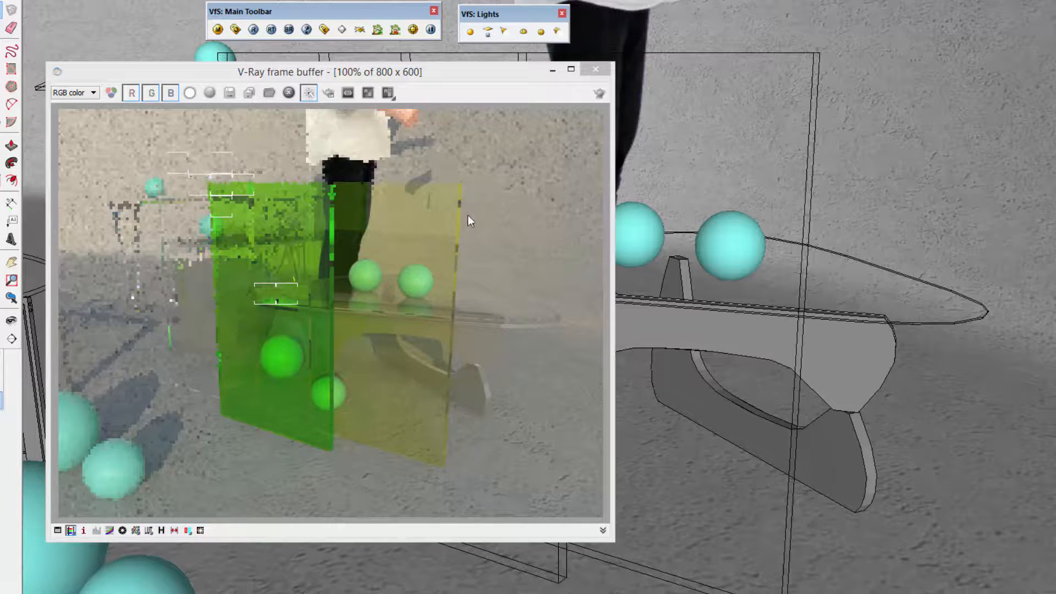
Turn off the GI skylight and the Reflection/refraction background in the V-Ray environment options
{"action": "left_click", "coordinate": [218, 29]}
{"action": "left_click", "coordinate": [143, 82]}
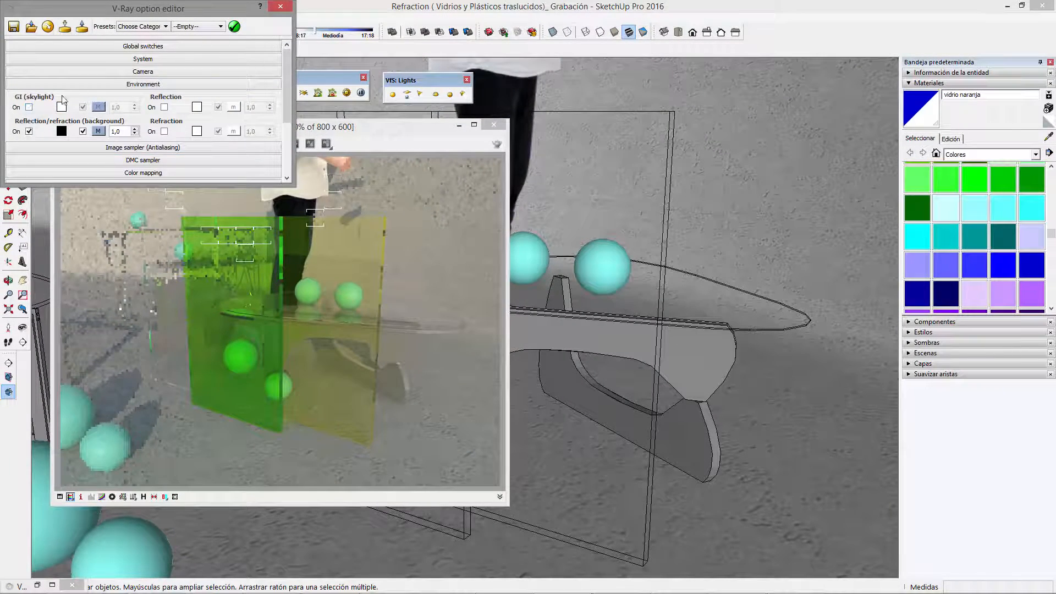
{"action": "left_click", "coordinate": [29, 129]}
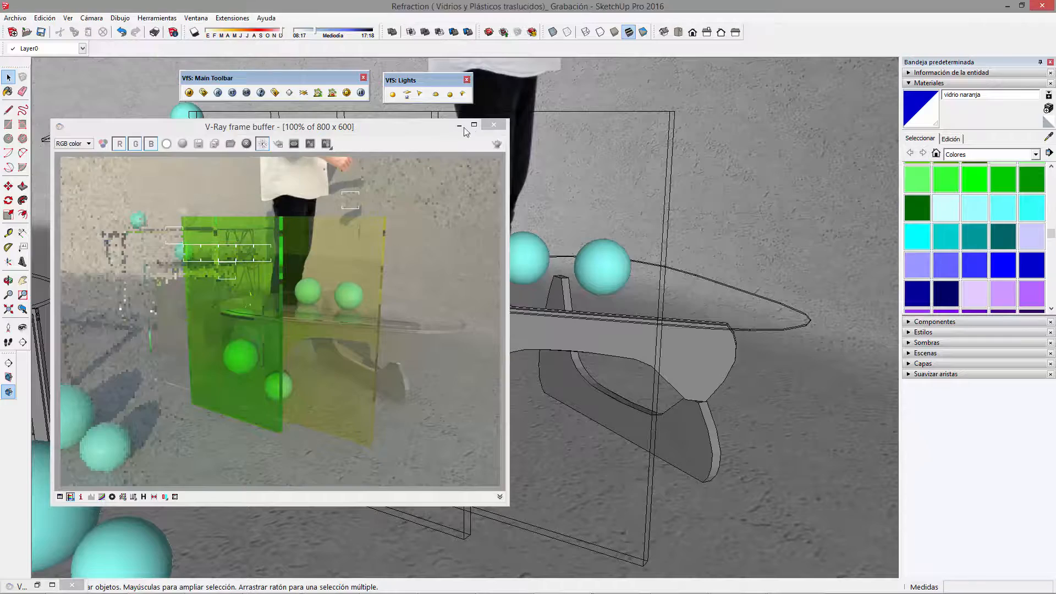
{"action": "left_click", "coordinate": [459, 127]}
Place a V-Ray rectangle light on the floor in front of the glass panels and raise it about 0.46 m
{"action": "mouse_move", "coordinate": [405, 329]}
{"action": "middle_mouse_down"}
{"action": "mouse_move", "coordinate": [352, 339]}
{"action": "mouse_move", "coordinate": [390, 282]}
{"action": "mouse_move", "coordinate": [455, 120]}
{"action": "middle_mouse_up"}
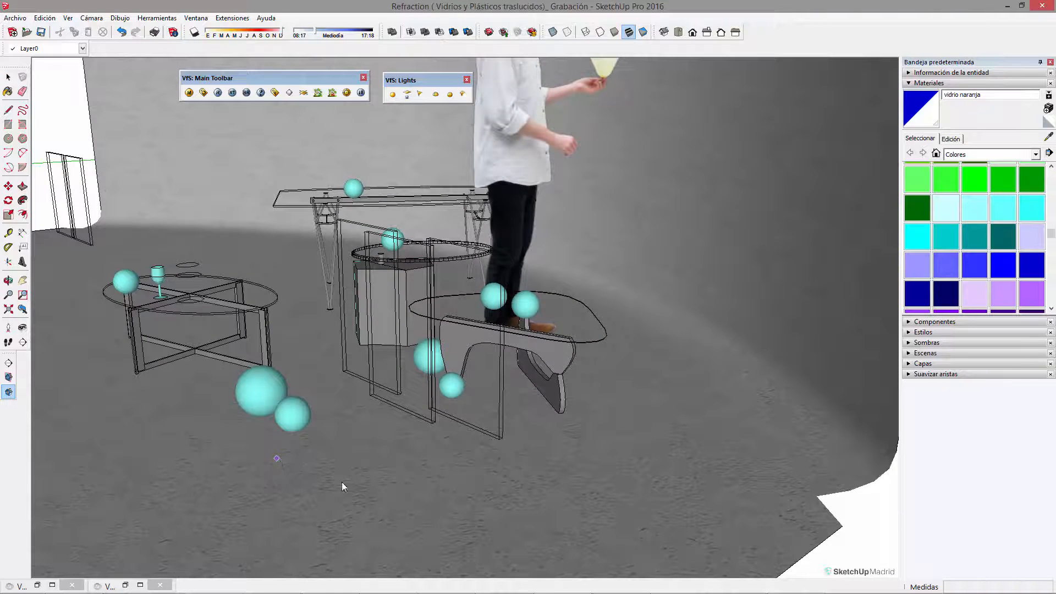
{"action": "left_click", "coordinate": [467, 477]}
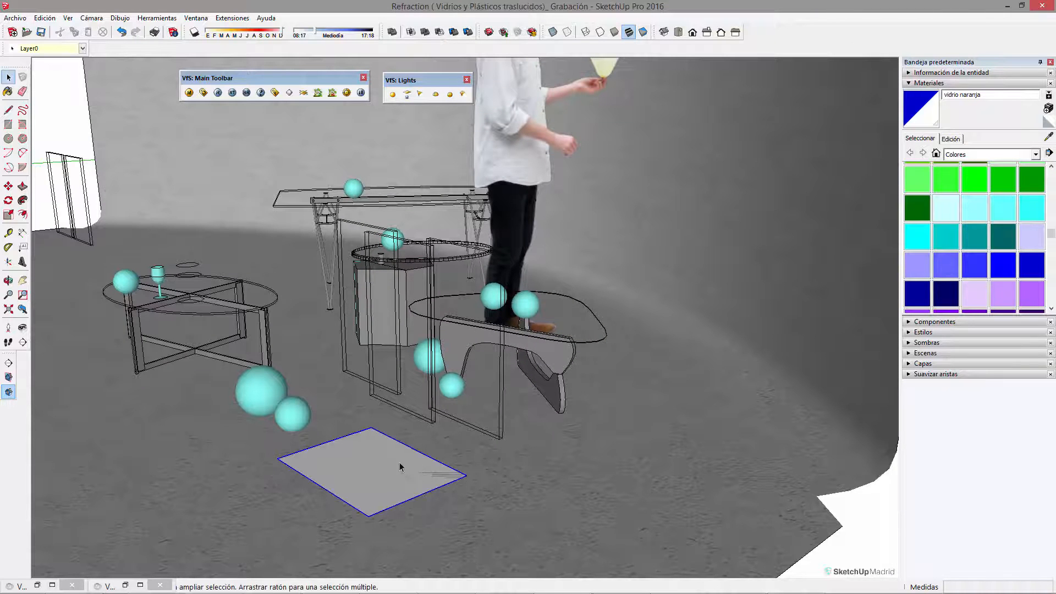
{"action": "key", "text": "m"}
{"action": "left_click", "coordinate": [447, 483]}
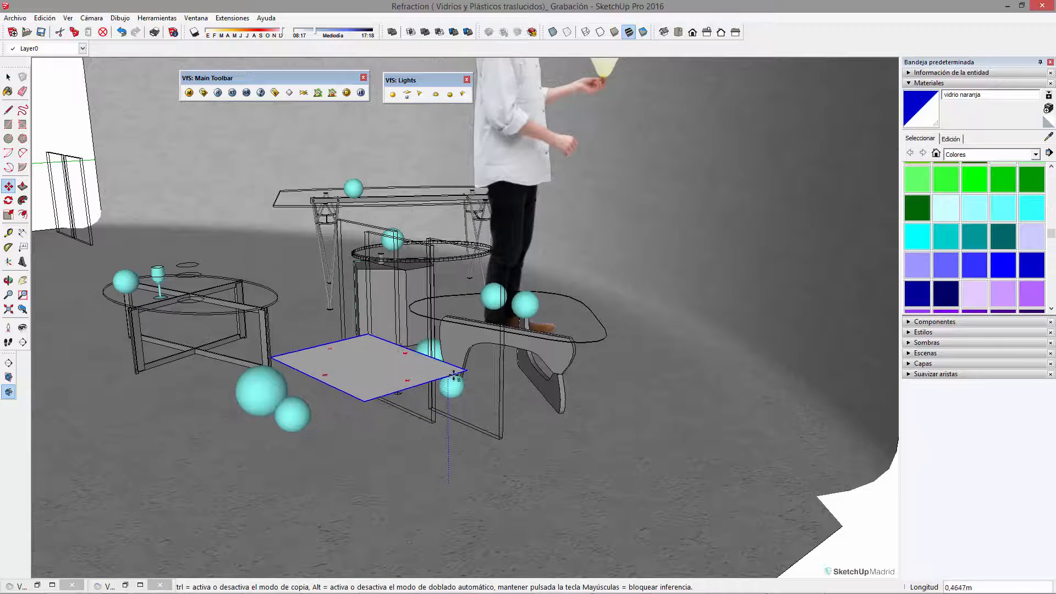
{"action": "left_click", "coordinate": [454, 372]}
Rotate the rectangle light upright and enlarge it beside the glass panels
{"action": "left_click", "coordinate": [456, 370]}
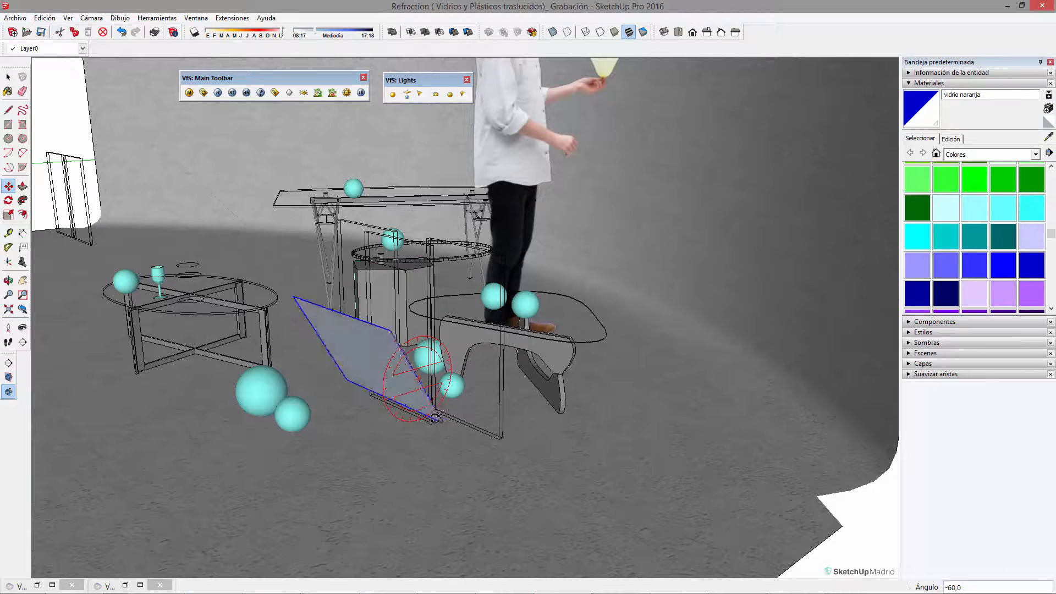
{"action": "left_click", "coordinate": [435, 418]}
{"action": "left_click", "coordinate": [412, 436]}
{"action": "middle_click_drag", "start_coordinate": [383, 476], "coordinate": [407, 490]}
{"action": "key", "text": "s"}
{"action": "left_click_drag", "start_coordinate": [252, 308], "coordinate": [300, 221]}
{"action": "middle_click_drag", "start_coordinate": [518, 277], "coordinate": [719, 381]}
{"action": "middle_click_drag", "start_coordinate": [771, 413], "coordinate": [644, 391]}
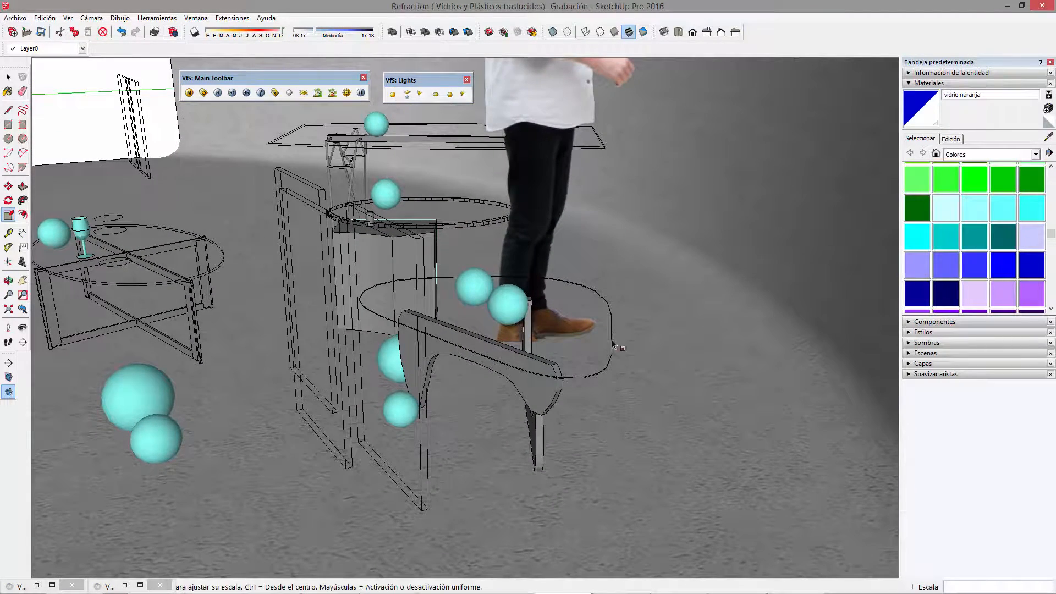
Check the GI skylight and background settings in the V-Ray environment options
{"action": "left_click", "coordinate": [190, 93]}
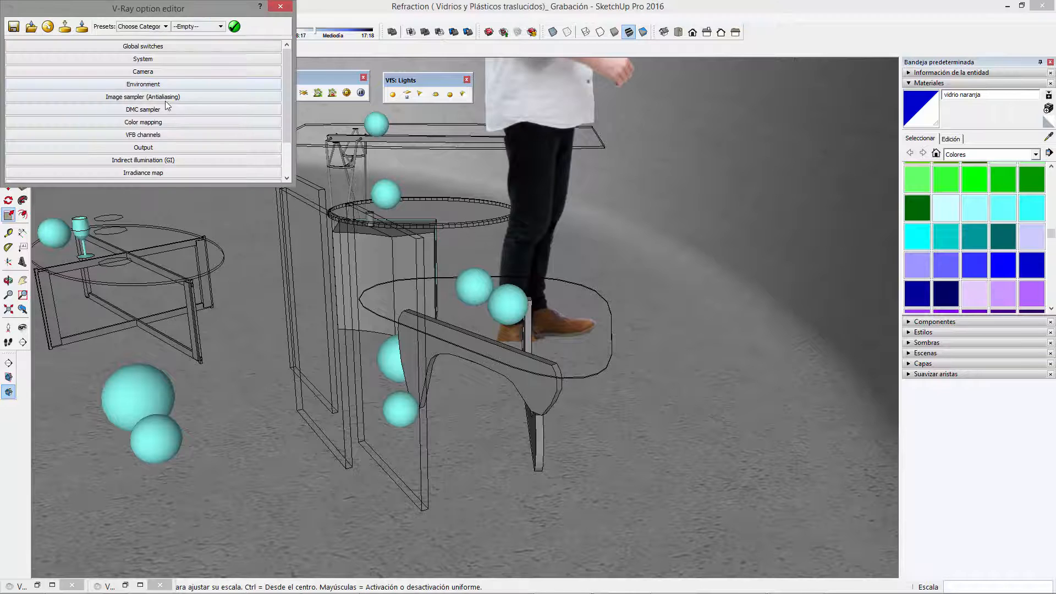
{"action": "left_click", "coordinate": [165, 84]}
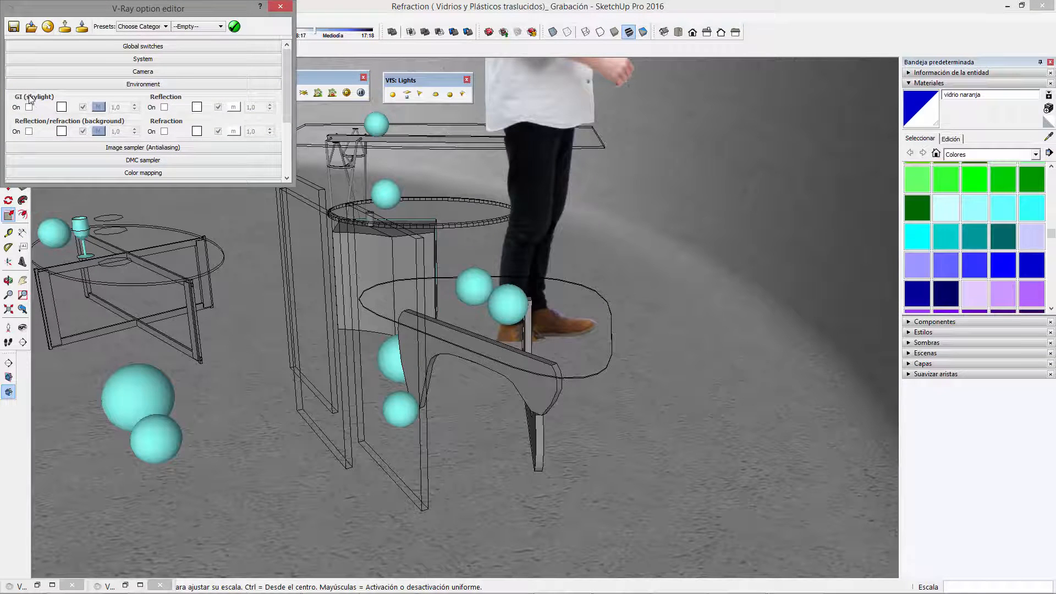
{"action": "left_click", "coordinate": [288, 8]}
Render the coloured glass panels lit by the rectangle light and place the frame buffer clear of the model
{"action": "middle_click_drag", "start_coordinate": [124, 341], "coordinate": [418, 321], "text": "shift"}
{"action": "key", "text": "s"}
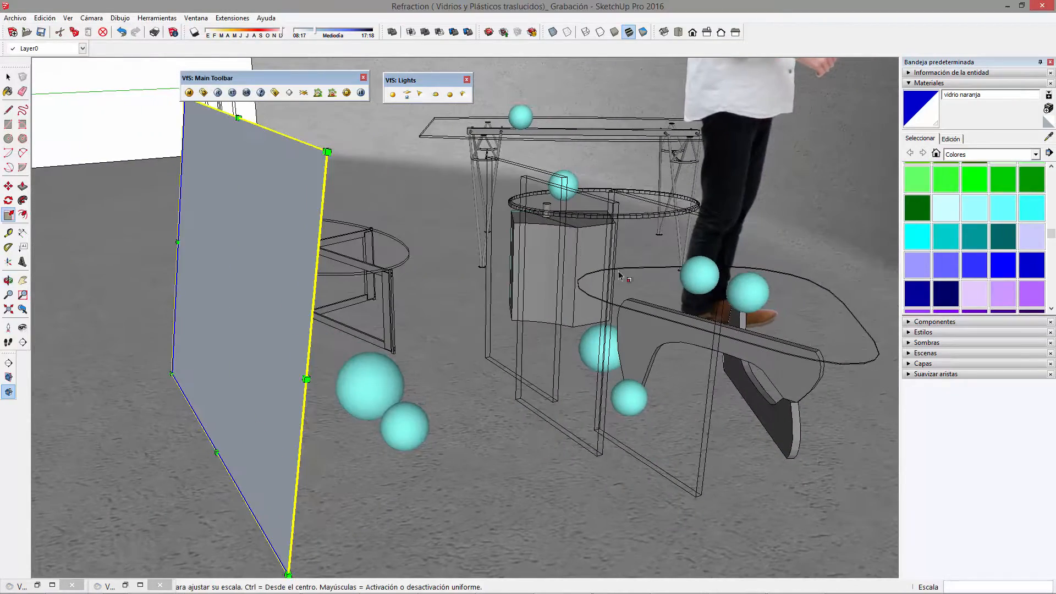
{"action": "middle_click_drag", "start_coordinate": [717, 257], "coordinate": [468, 284]}
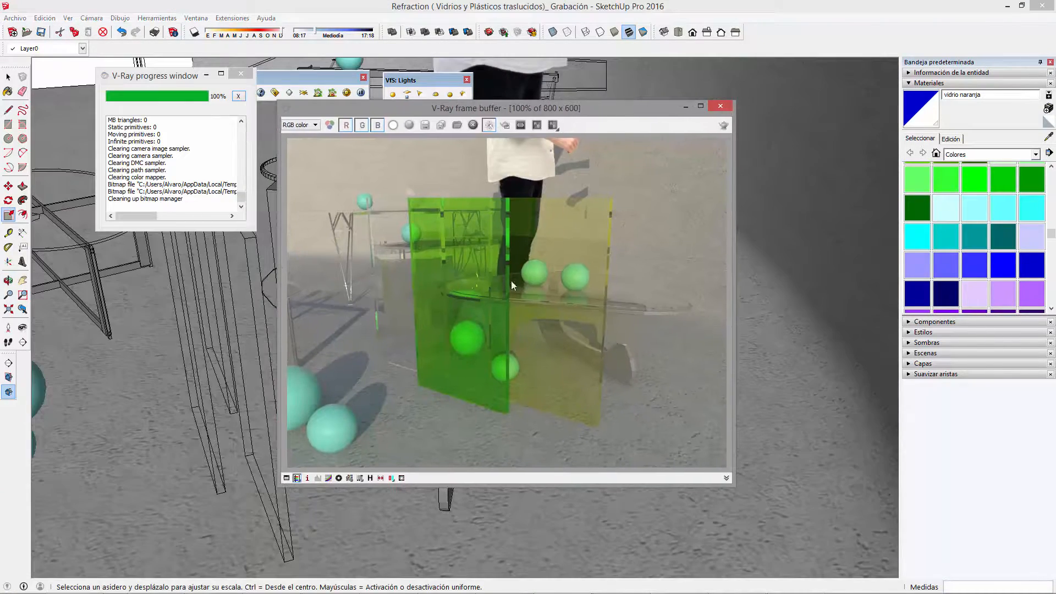
{"action": "left_click", "coordinate": [724, 126]}
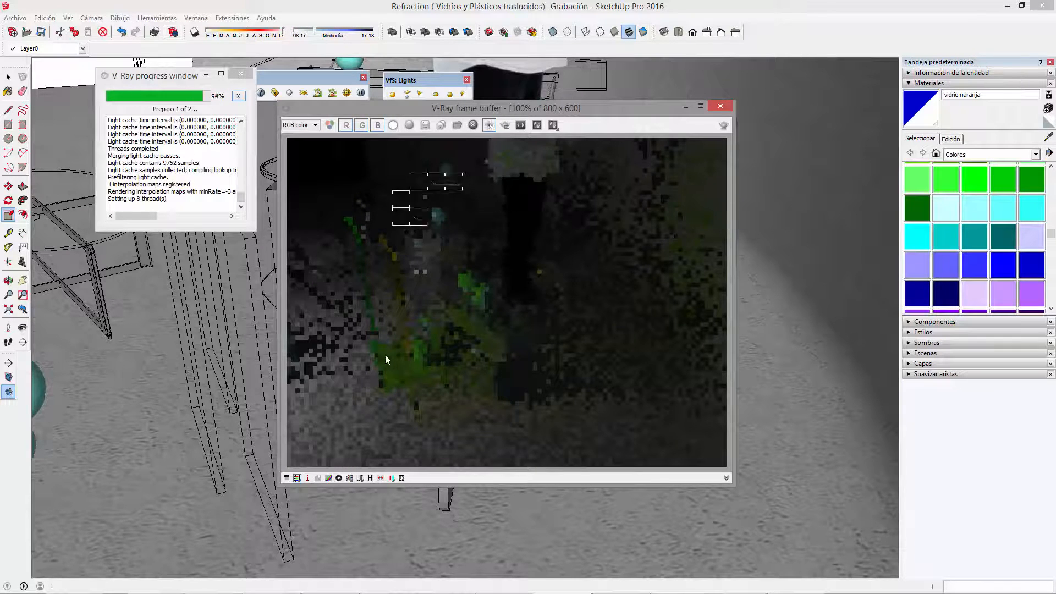
{"action": "left_click_drag", "start_coordinate": [592, 111], "coordinate": [729, 67]}
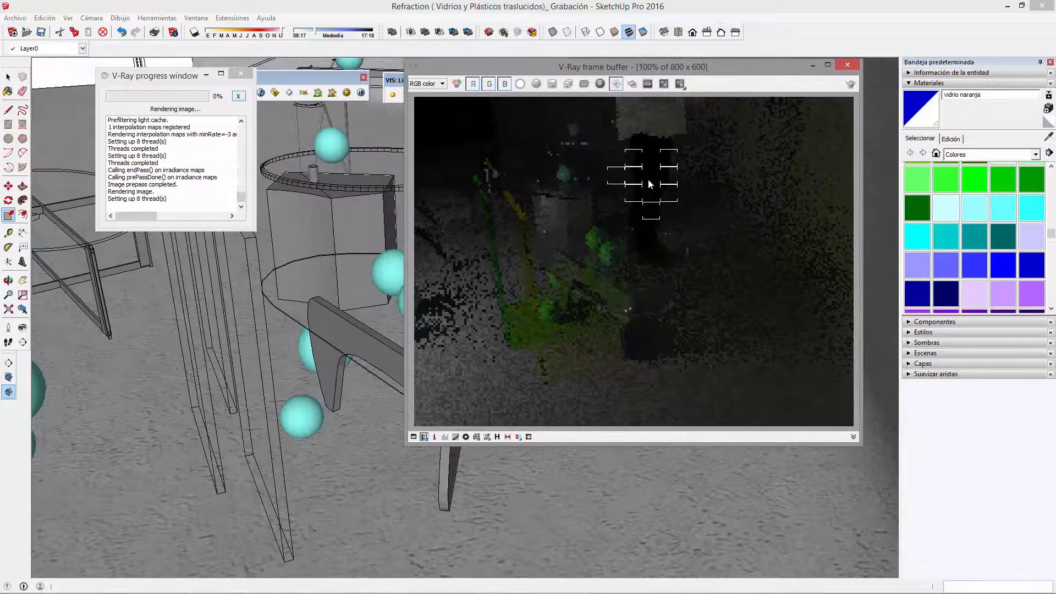
{"action": "left_click", "coordinate": [207, 75]}
Examine how the coloured glass tints the light in the render and compare it with the panels and furniture in the model
{"action": "mouse_move", "coordinate": [308, 387]}
{"action": "middle_mouse_down"}
{"action": "mouse_move", "coordinate": [360, 375]}
{"action": "mouse_move", "coordinate": [247, 364]}
{"action": "mouse_move", "coordinate": [592, 319]}
{"action": "middle_mouse_up"}
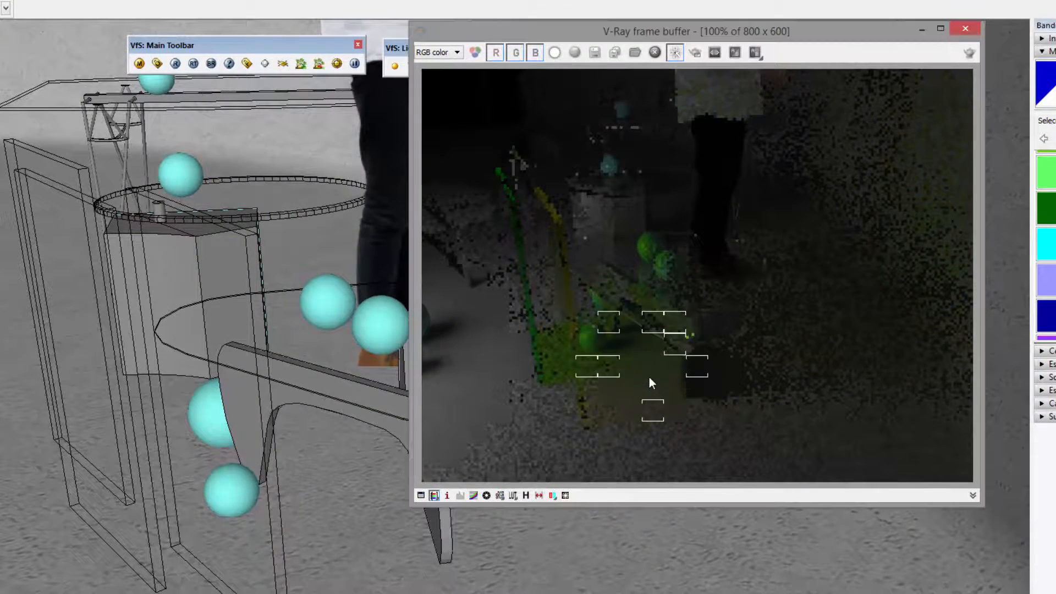
{"action": "scroll", "coordinate": [649, 378], "scroll_direction": "up", "scroll_amount": 1}
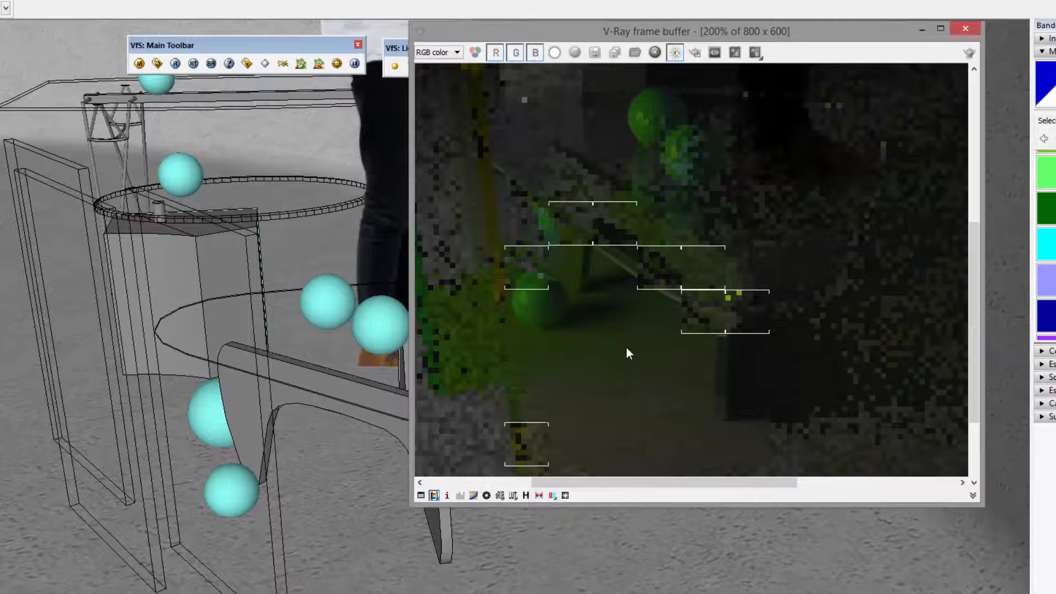
{"action": "scroll", "coordinate": [642, 351], "scroll_direction": "down", "scroll_amount": 1}
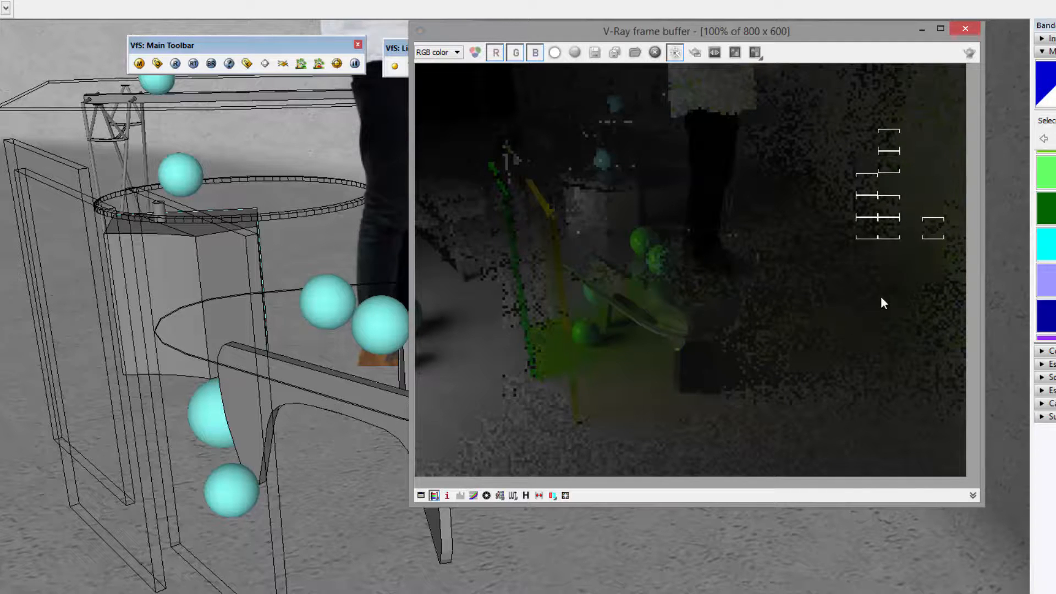
{"action": "middle_click_drag", "start_coordinate": [215, 368], "coordinate": [333, 366]}
{"action": "scroll", "coordinate": [316, 363], "scroll_direction": "down", "scroll_amount": 3}
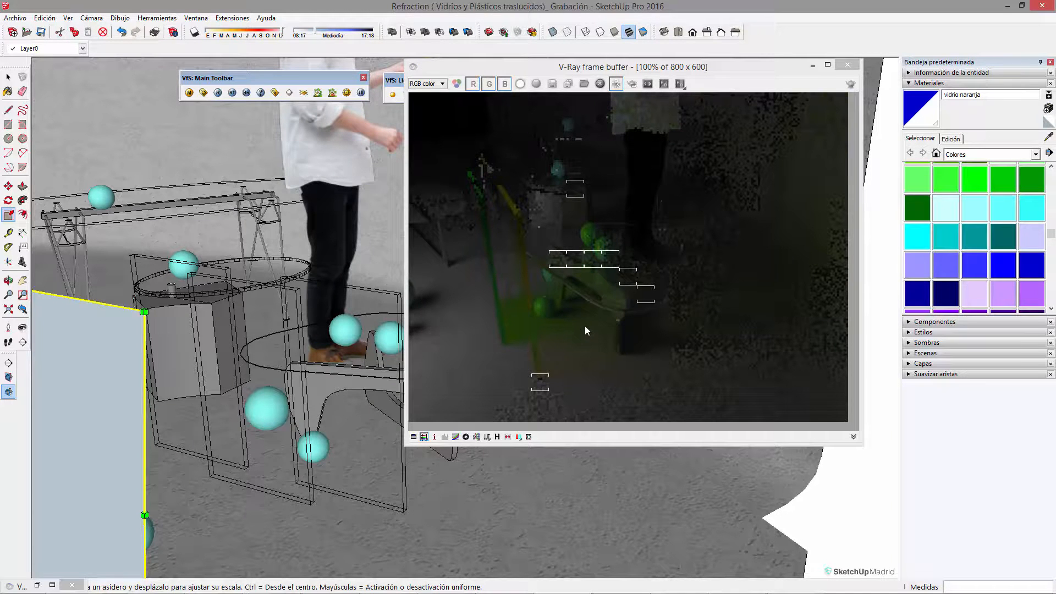
{"action": "scroll", "coordinate": [269, 346], "scroll_direction": "down", "scroll_amount": 2}
{"action": "mouse_move", "coordinate": [269, 345]}
{"action": "middle_mouse_down"}
{"action": "mouse_move", "coordinate": [311, 324]}
{"action": "mouse_move", "coordinate": [268, 319]}
{"action": "mouse_move", "coordinate": [284, 316]}
{"action": "middle_mouse_up"}
{"action": "key", "text": "s"}
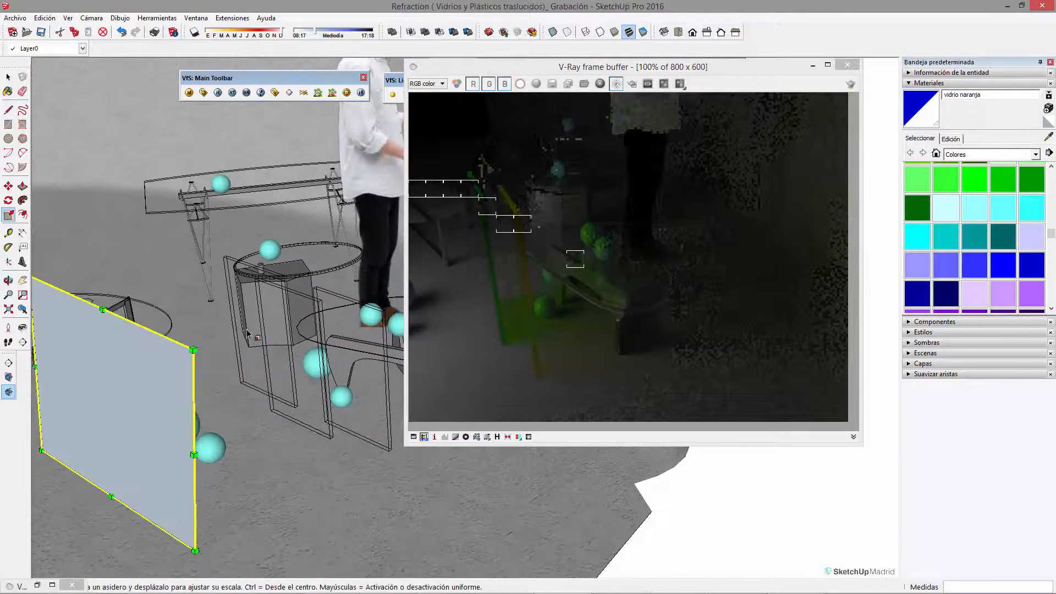
{"action": "mouse_move", "coordinate": [232, 283]}
{"action": "middle_mouse_down"}
{"action": "mouse_move", "coordinate": [438, 316]}
{"action": "mouse_move", "coordinate": [243, 308]}
{"action": "mouse_move", "coordinate": [355, 338]}
{"action": "mouse_move", "coordinate": [268, 292]}
{"action": "mouse_move", "coordinate": [301, 299]}
{"action": "middle_mouse_up"}
{"action": "key", "text": "s"}
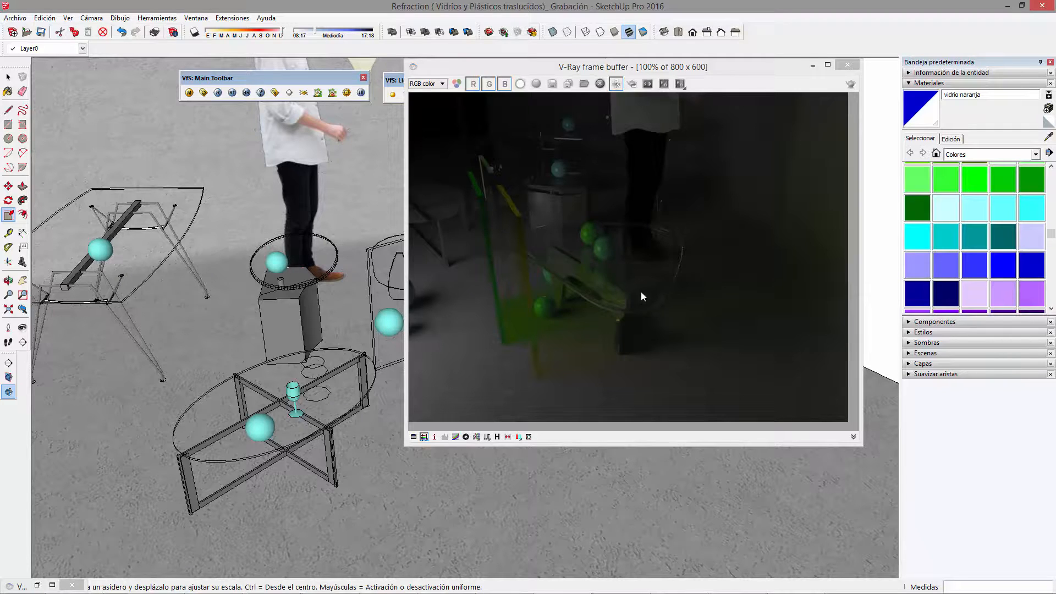
{"action": "scroll", "coordinate": [333, 350], "scroll_direction": "down", "scroll_amount": 4}
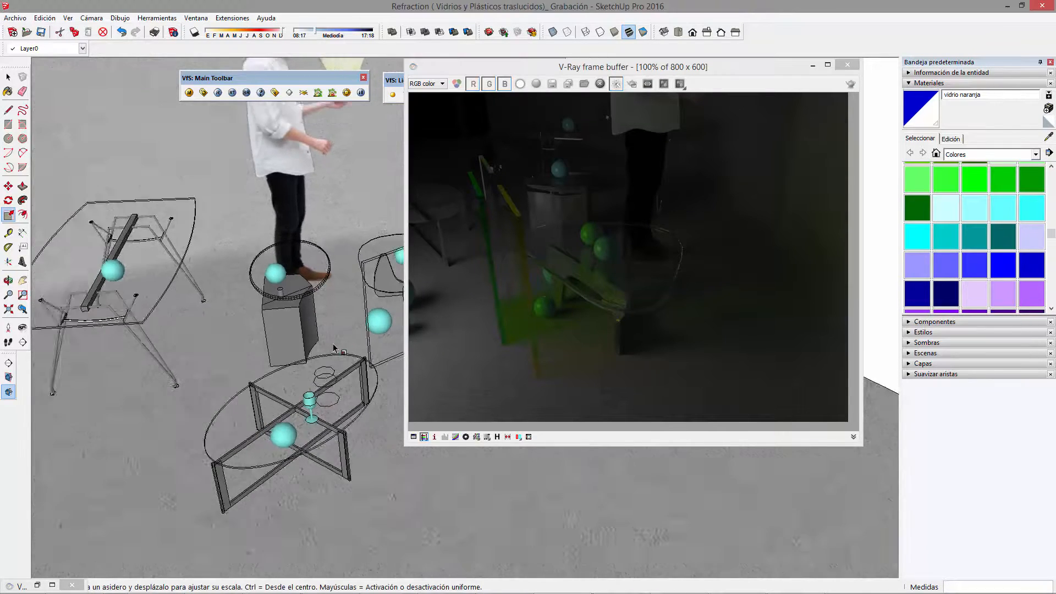
{"action": "scroll", "coordinate": [333, 349], "scroll_direction": "down", "scroll_amount": 3}
{"action": "mouse_move", "coordinate": [332, 350]}
{"action": "middle_mouse_down"}
{"action": "mouse_move", "coordinate": [283, 370]}
{"action": "mouse_move", "coordinate": [268, 393]}
{"action": "mouse_move", "coordinate": [363, 400]}
{"action": "middle_mouse_up"}
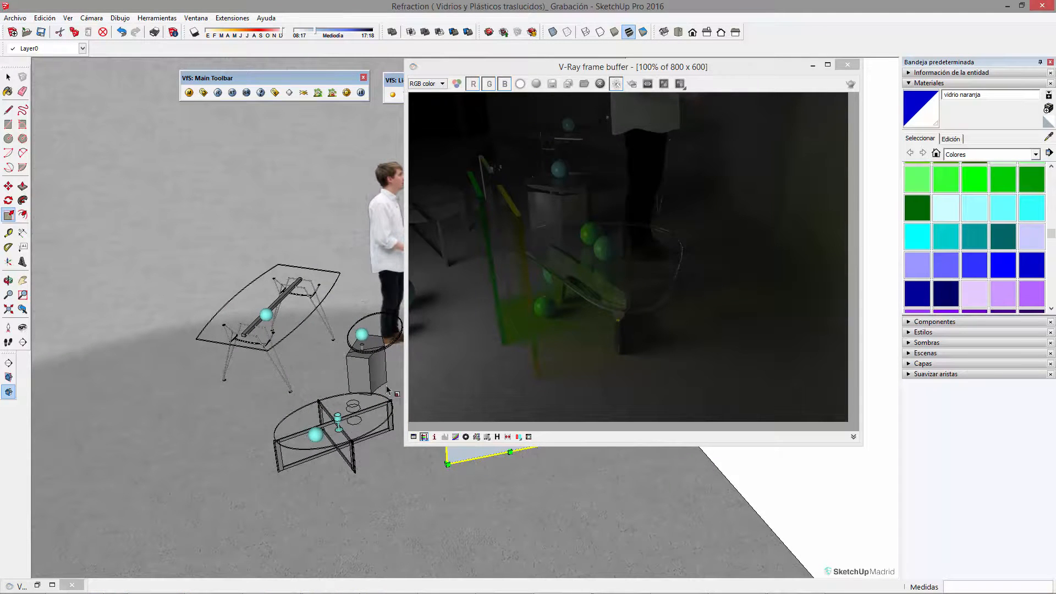